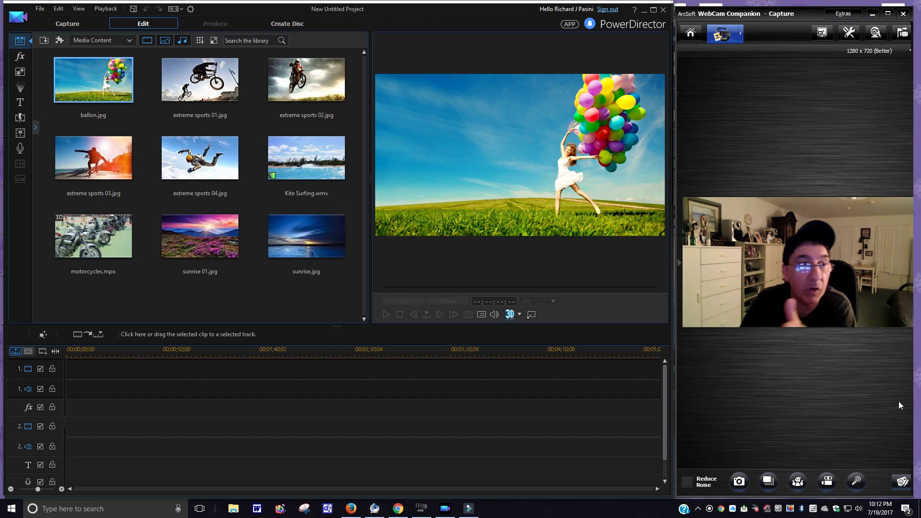
# Expand the category list beside the media library and minimize both video editor windows to reach the desktop.
pyautogui.click(37, 131)
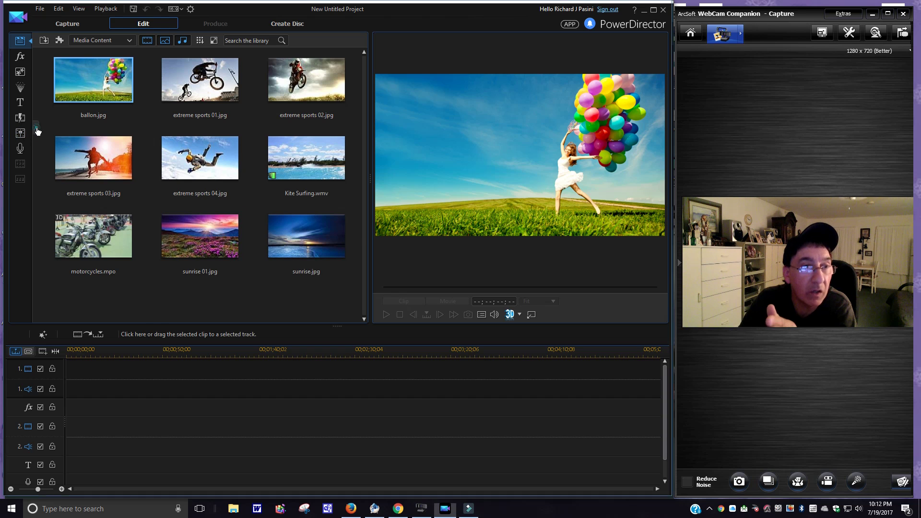
pyautogui.click(37, 129)
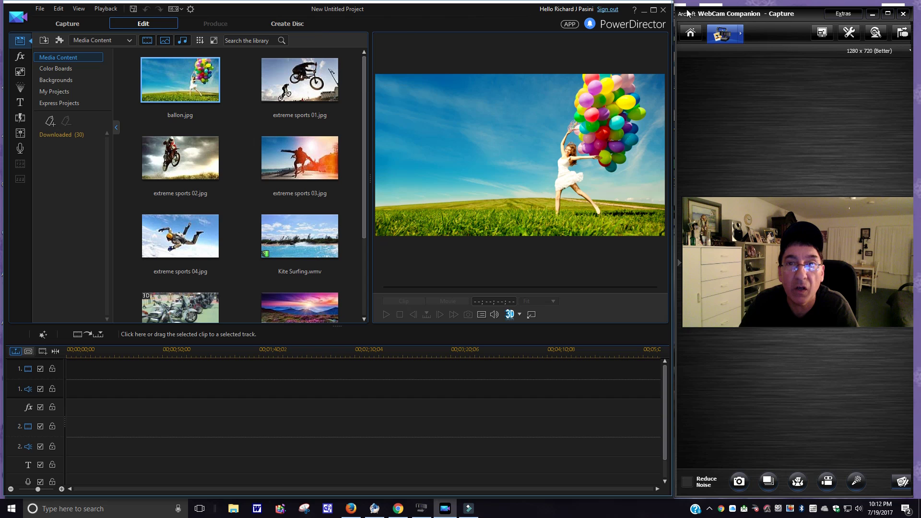
pyautogui.click(643, 10)
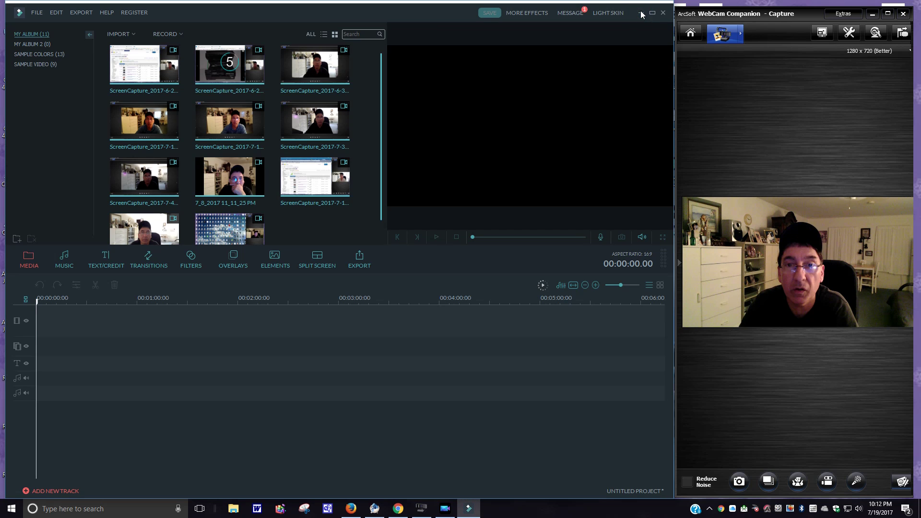
pyautogui.click(642, 14)
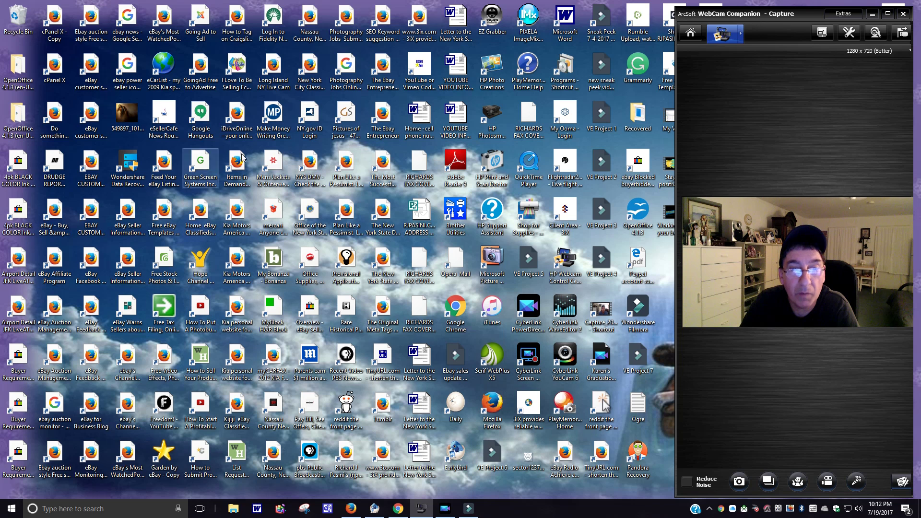
# Launch CyberLink YouCam 6 from the desktop, dismiss the webcam warning and maximize its window.
pyautogui.doubleClick(566, 363)
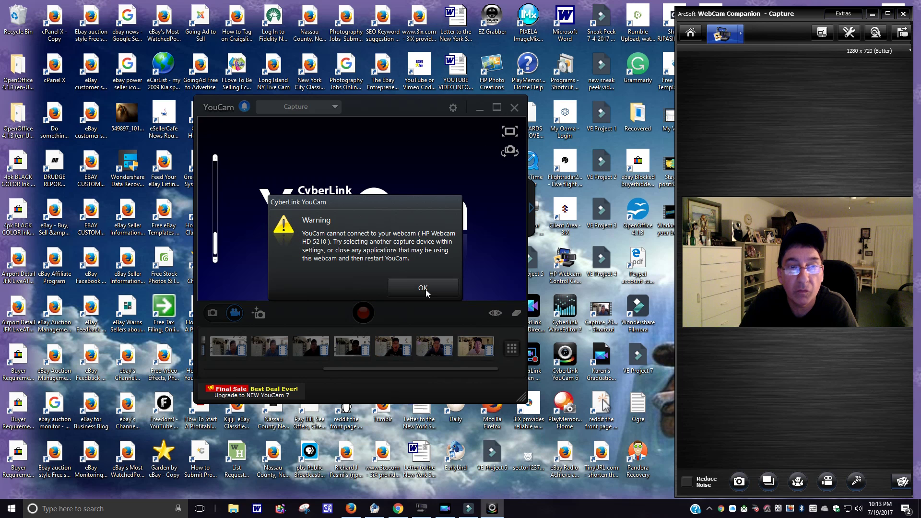
pyautogui.click(425, 289)
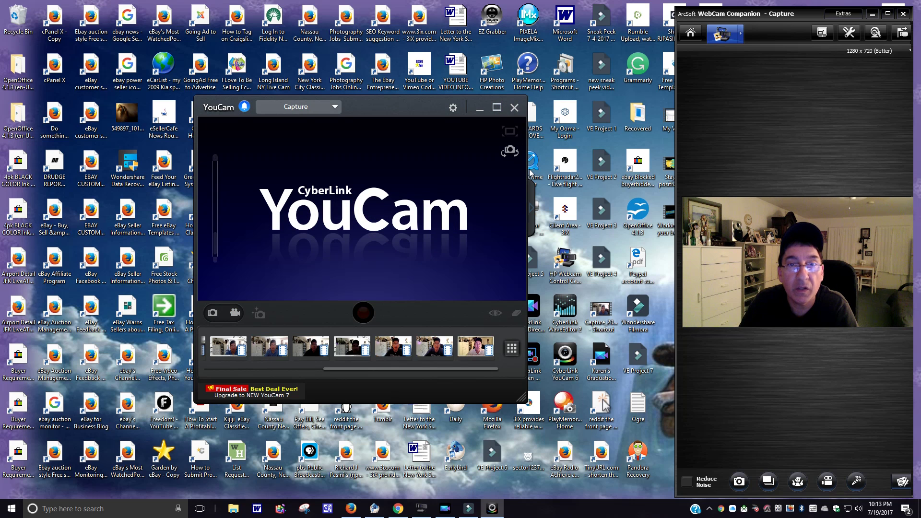
pyautogui.click(497, 107)
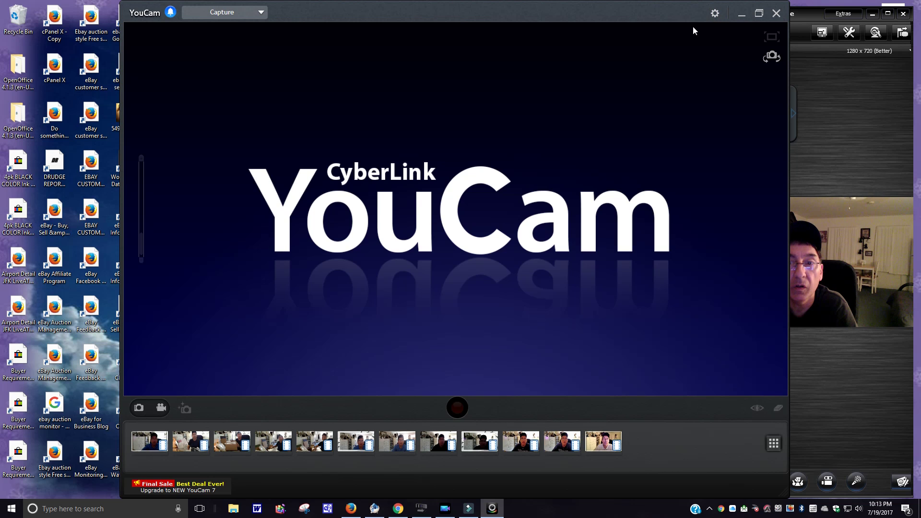
pyautogui.click(836, 397)
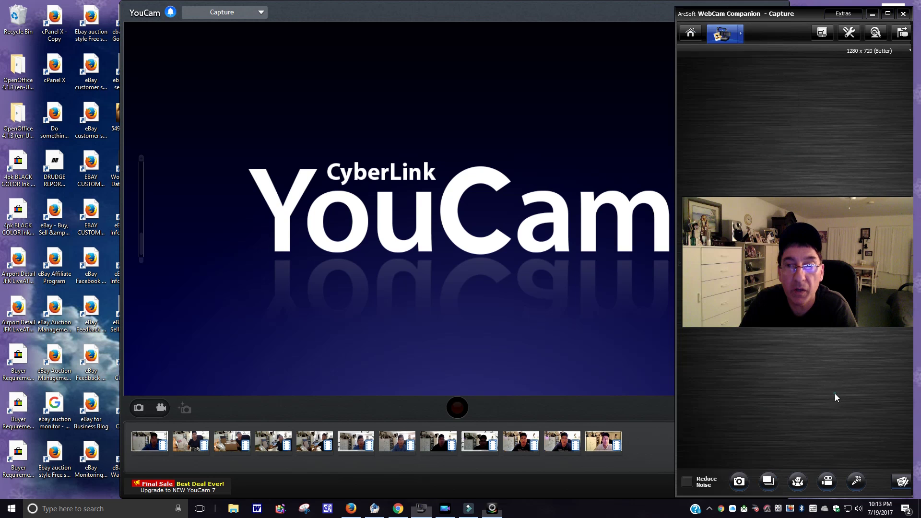
pyautogui.click(564, 13)
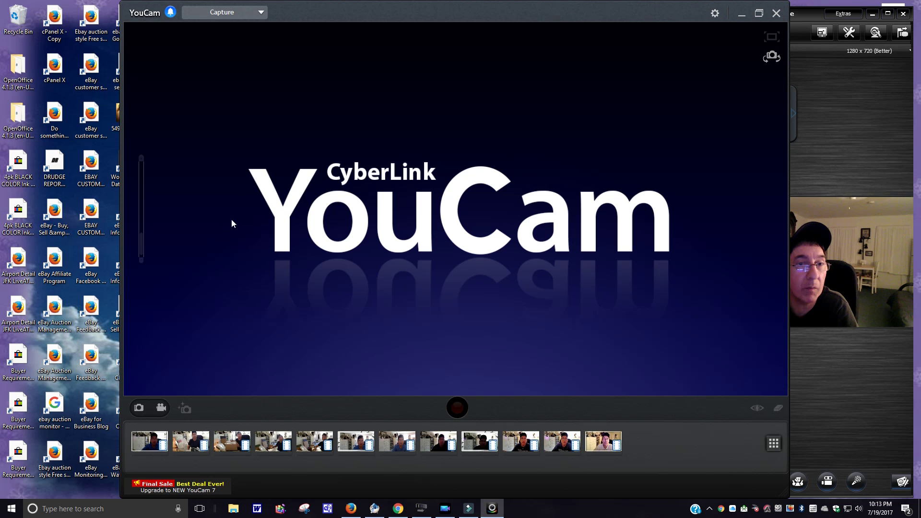
pyautogui.click(511, 13)
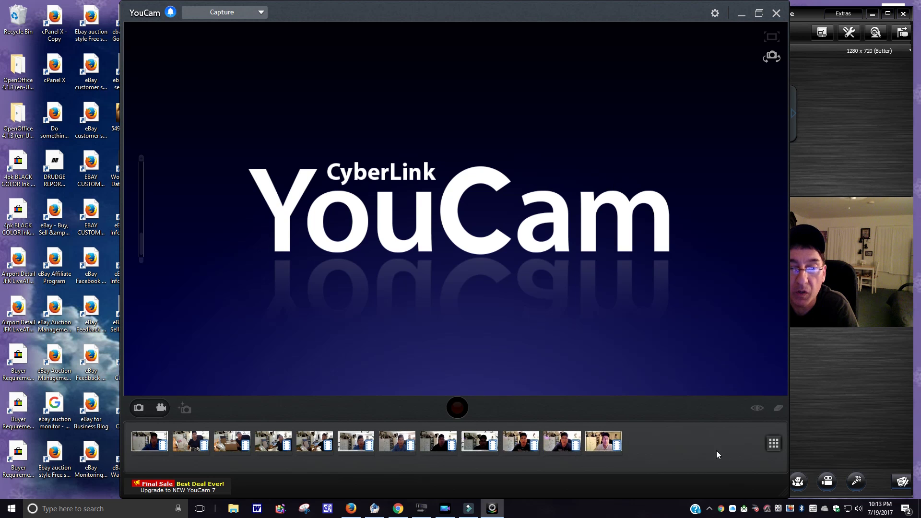
# Open YouCam's library of captures, move its window clear of the webcam view, and browse the recordings by day.
pyautogui.click(774, 444)
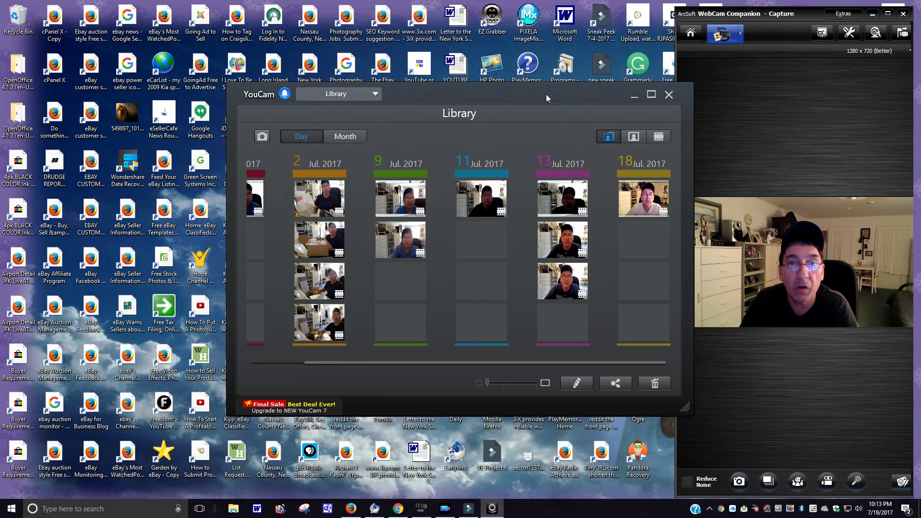
pyautogui.moveTo(546, 94); pyautogui.dragTo(328, 15)
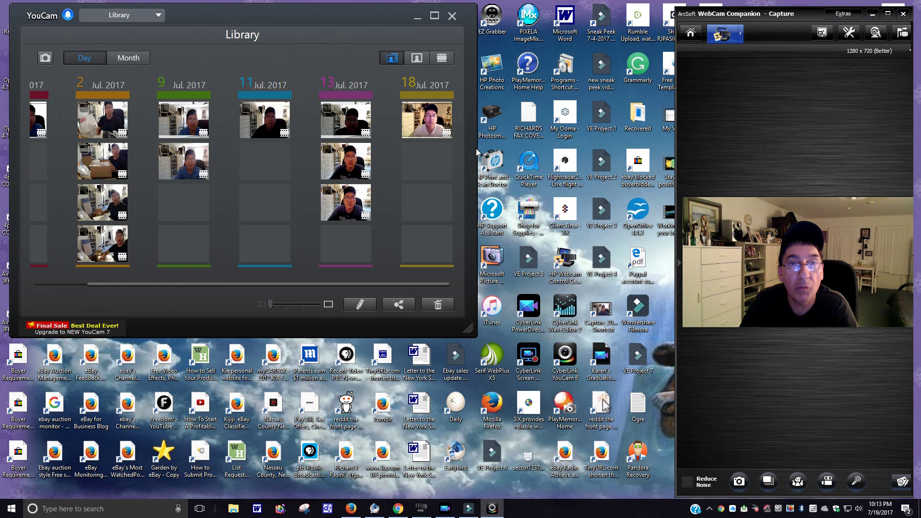
pyautogui.moveTo(347, 20); pyautogui.dragTo(484, 50)
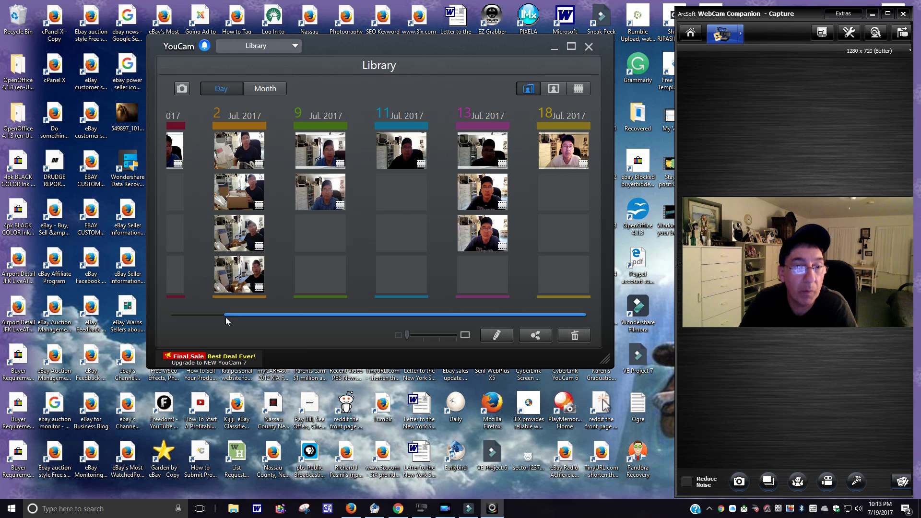
pyautogui.moveTo(234, 315); pyautogui.dragTo(268, 318)
pyautogui.moveTo(325, 326); pyautogui.dragTo(422, 319)
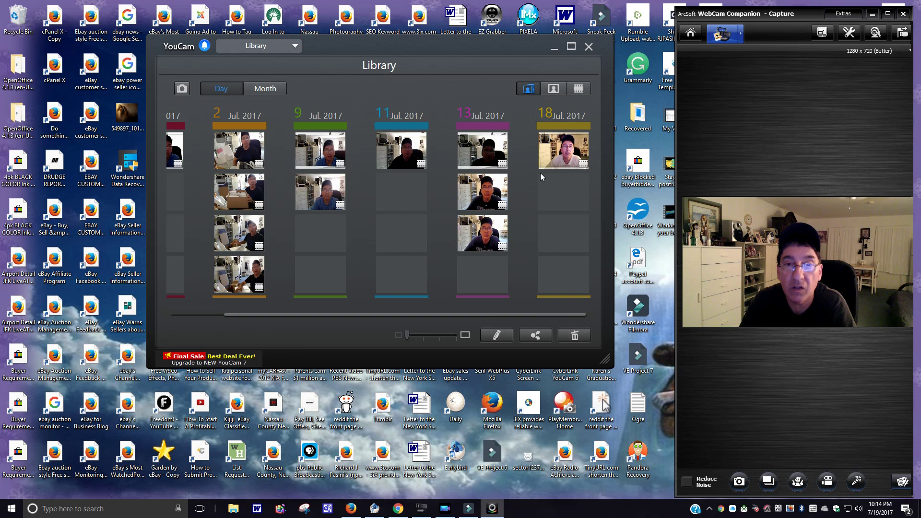
# Select the 18 Jul. 2017 video in the library and bring up its sharing destinations, including YouTube.
pyautogui.click(535, 337)
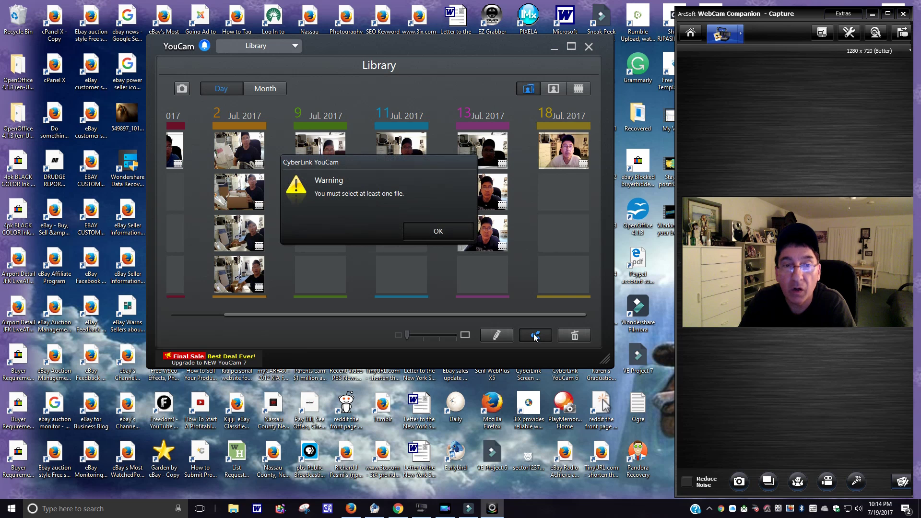
pyautogui.click(439, 232)
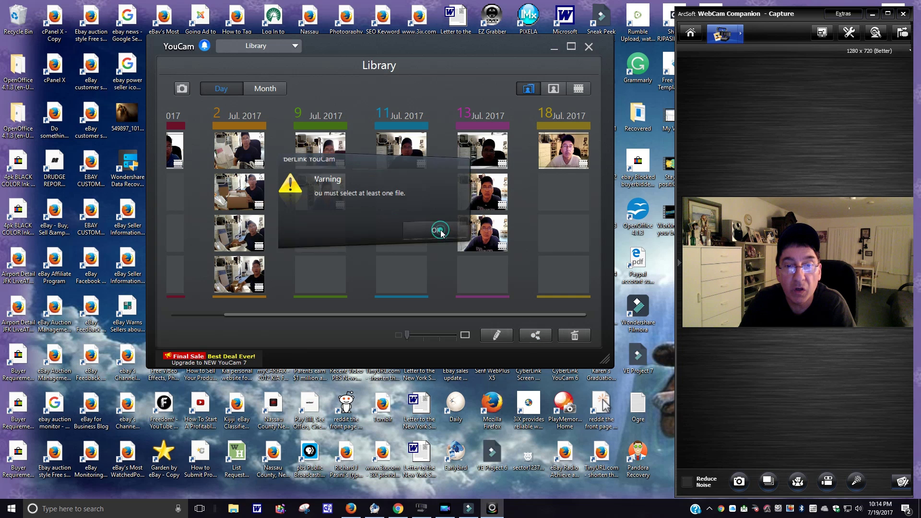
pyautogui.click(546, 140)
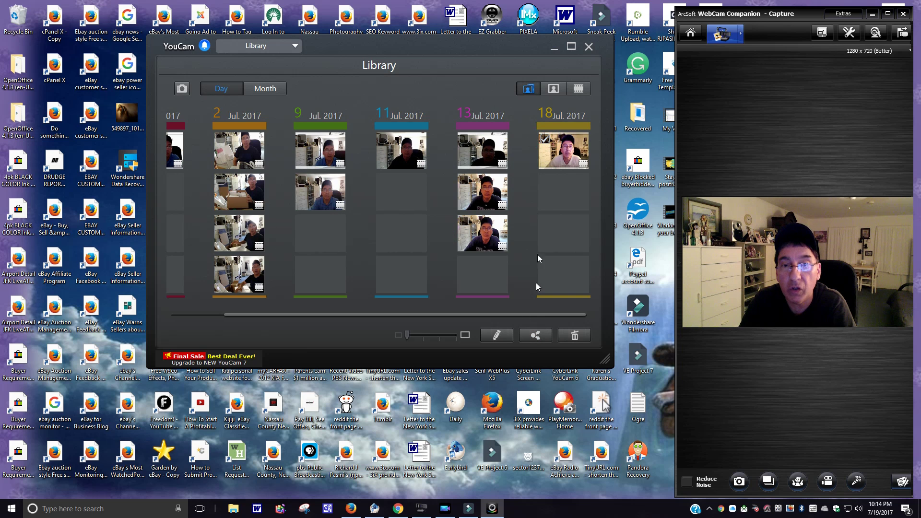
pyautogui.click(535, 337)
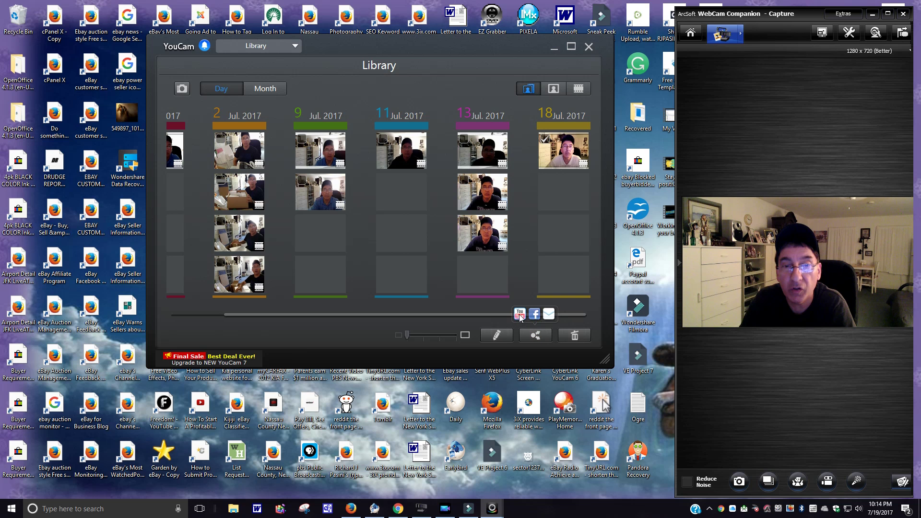
pyautogui.click(521, 315)
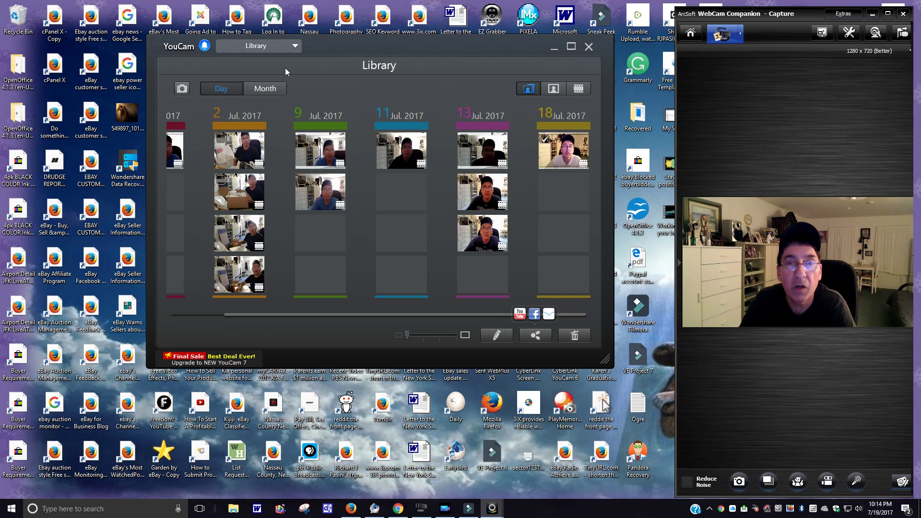
# Switch YouCam from the Library to the Surveillance utility and dismiss the webcam warning.
pyautogui.click(296, 47)
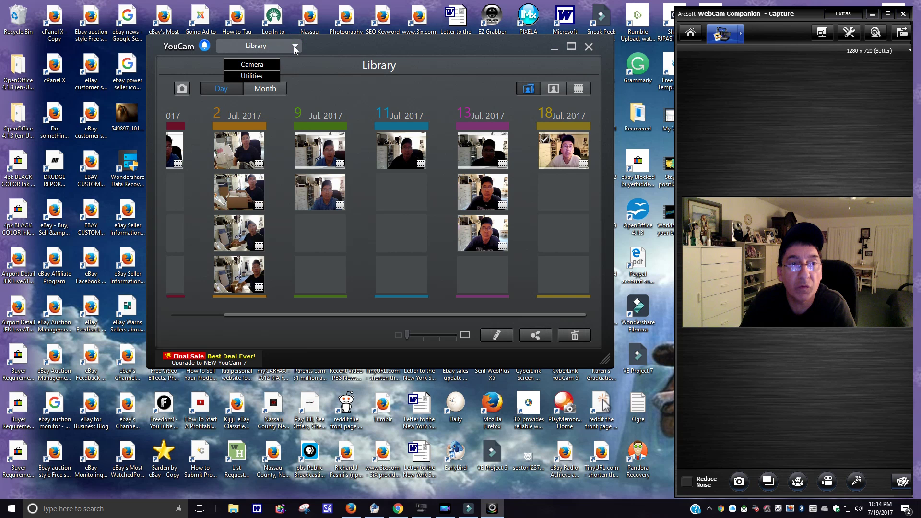
pyautogui.moveTo(262, 75)
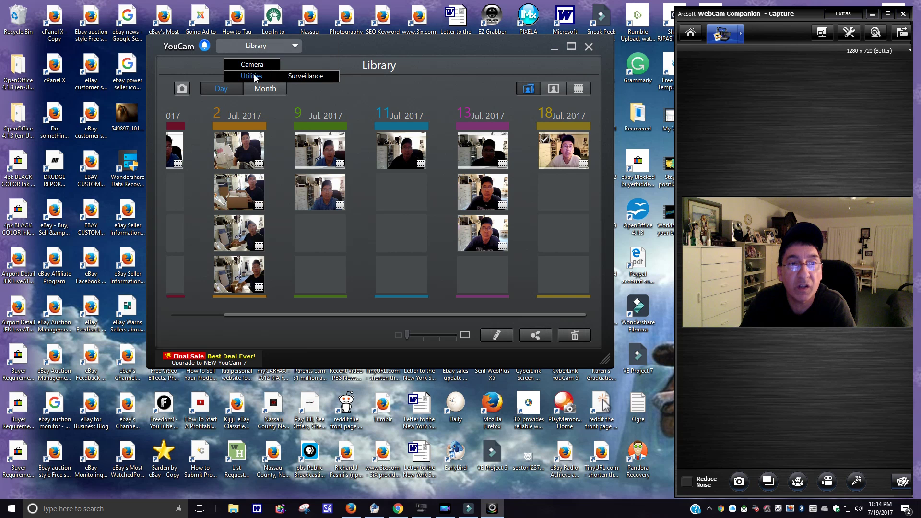
pyautogui.click(307, 77)
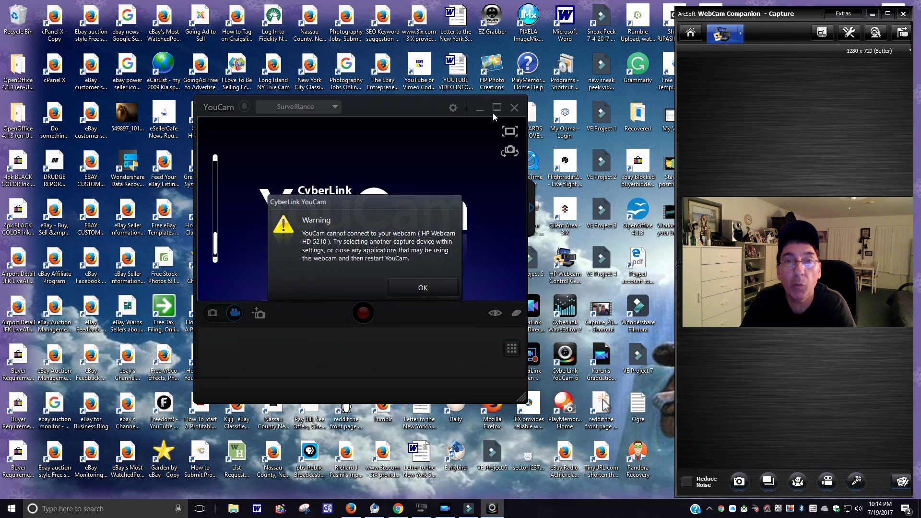
pyautogui.click(424, 289)
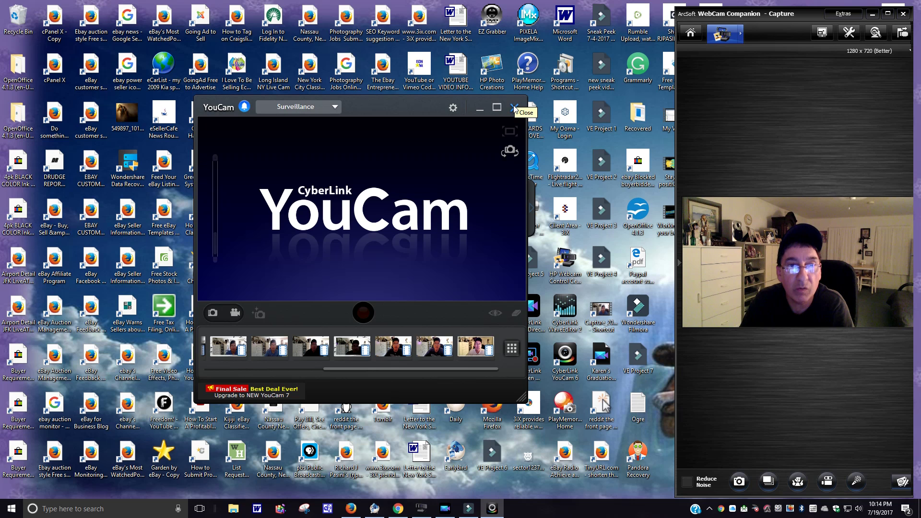
# Look through YouCam's Camera modes, try to connect the webcam again, and close the program.
pyautogui.click(335, 107)
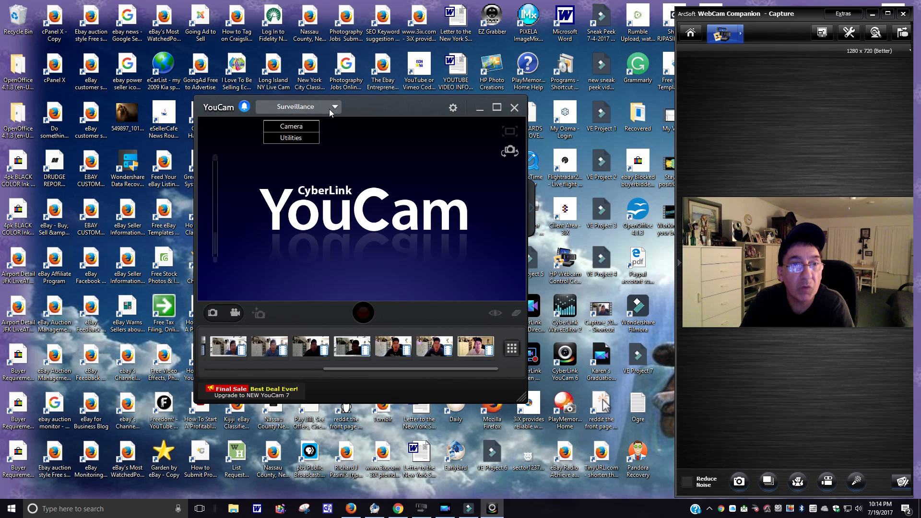
pyautogui.moveTo(297, 128)
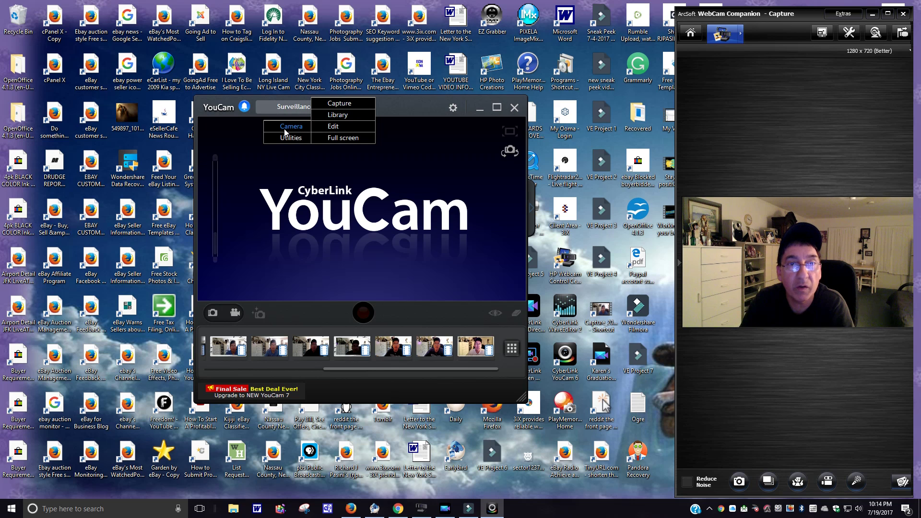
pyautogui.click(511, 153)
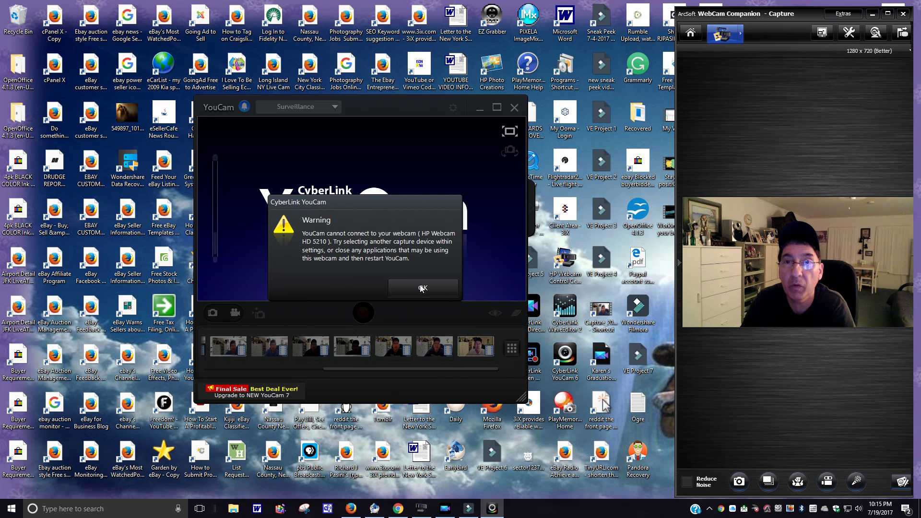
pyautogui.click(421, 288)
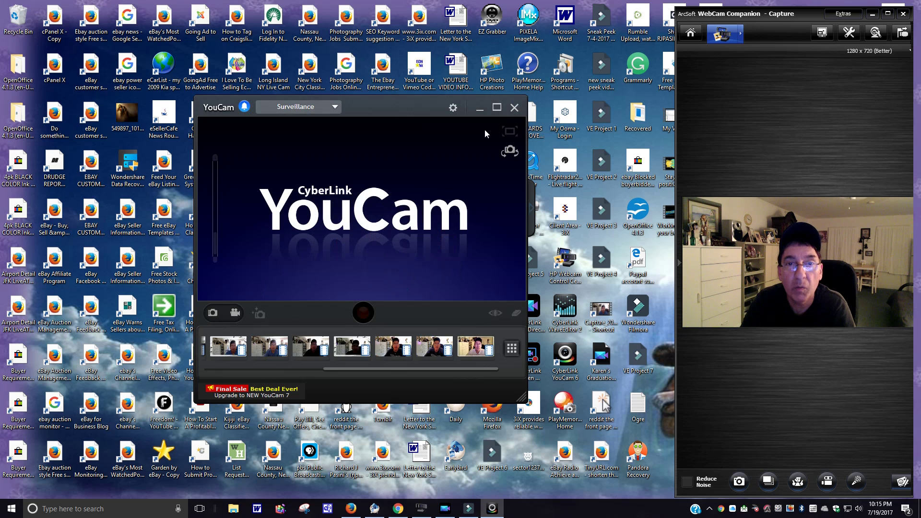
pyautogui.click(514, 110)
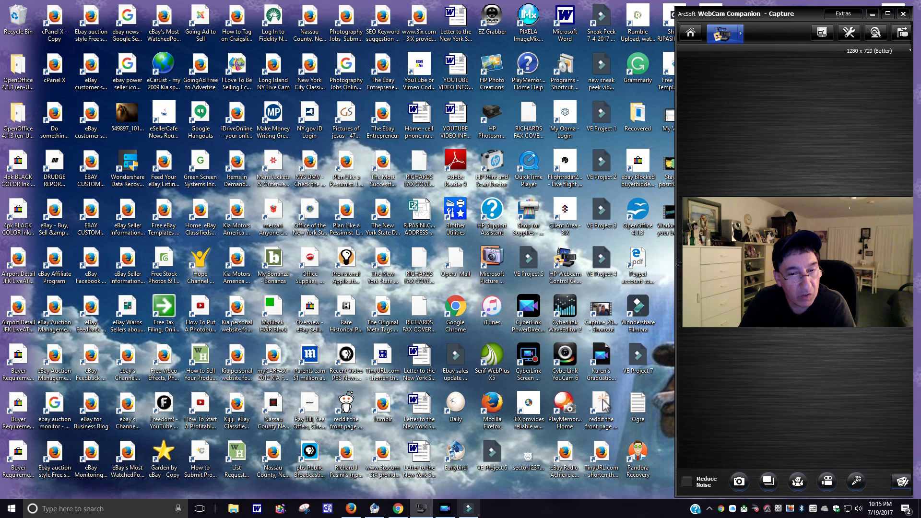
# Switch to PowerDirector and play a few seconds of the downloaded audio clip 2015-1 Soundclip.M4A.
pyautogui.click(450, 513)
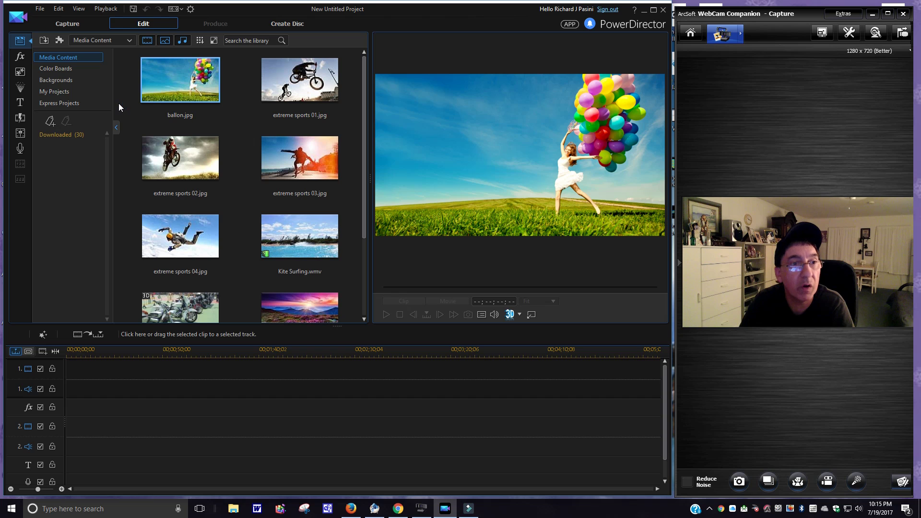
pyautogui.click(62, 137)
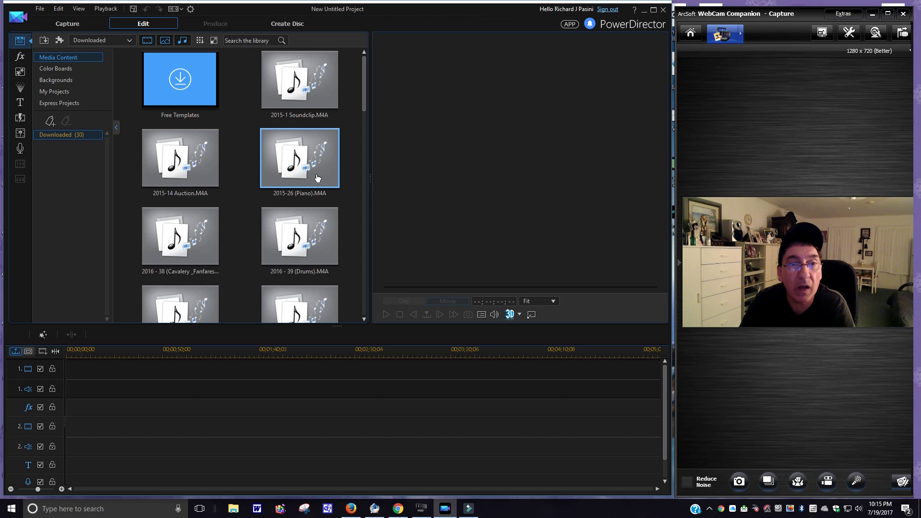
pyautogui.click(293, 97)
pyautogui.click(388, 316)
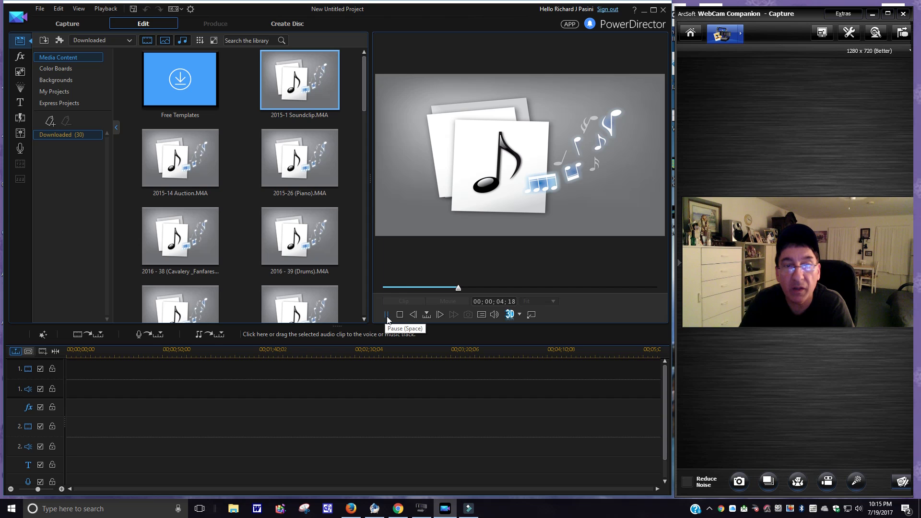
pyautogui.click(387, 317)
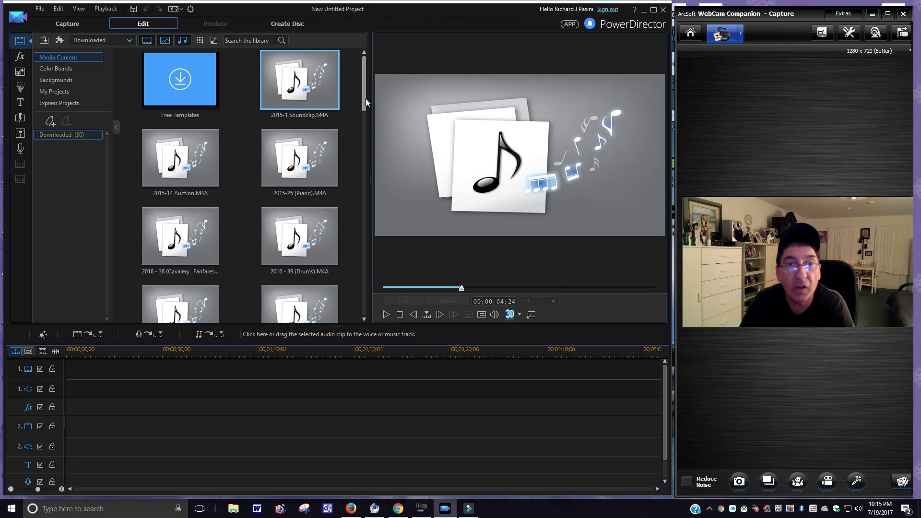
# Play a few seconds each of the 2015-14 Auction.M4A and 2016 - 38 Cavalery Fanfares audio clips.
pyautogui.moveTo(366, 99); pyautogui.dragTo(365, 114)
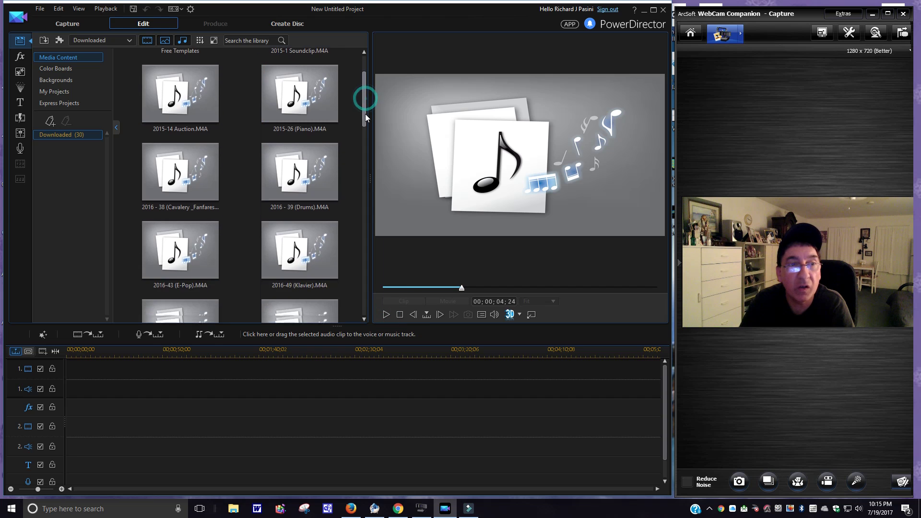
pyautogui.click(167, 91)
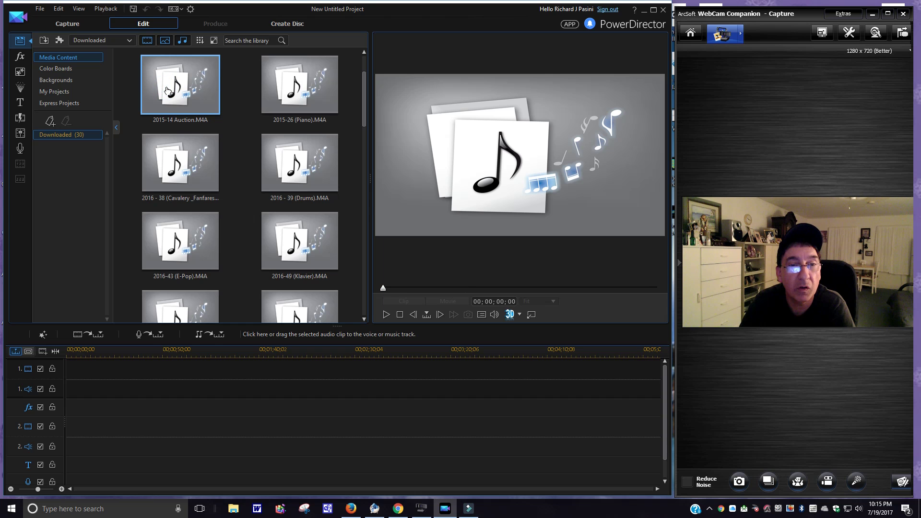
pyautogui.click(387, 314)
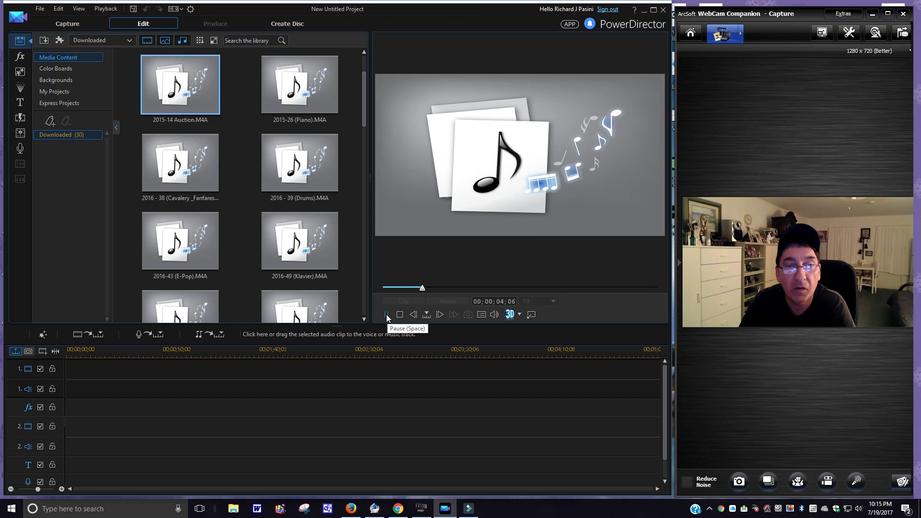
pyautogui.click(387, 314)
pyautogui.click(172, 165)
pyautogui.doubleClick(175, 165)
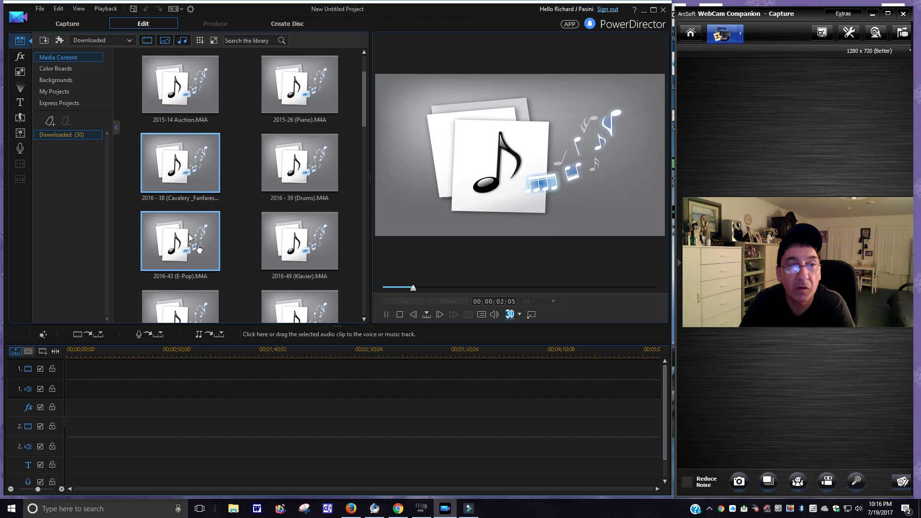
pyautogui.click(386, 315)
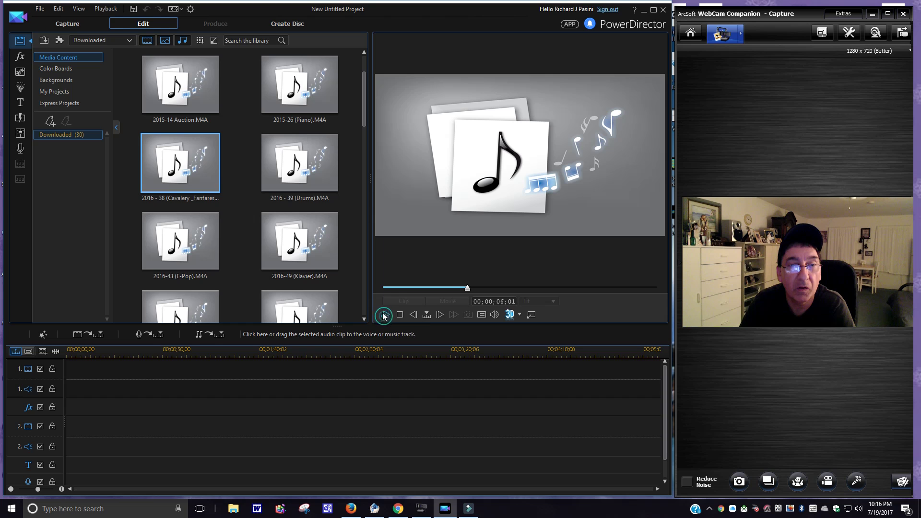
# Preview the 2016 - 39 (Drums).M4A clip and the APPLAUSI.M4A clip, stopping each one after a few seconds.
pyautogui.doubleClick(293, 163)
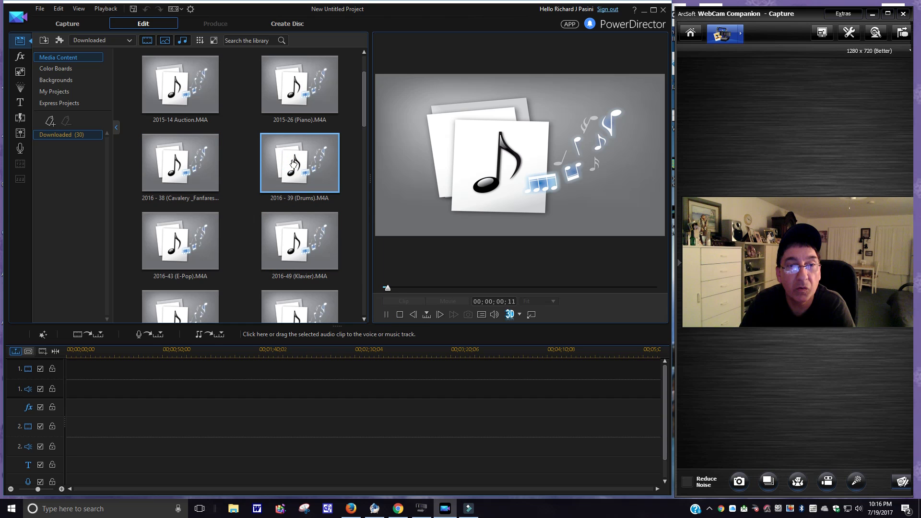
pyautogui.moveTo(365, 115); pyautogui.dragTo(364, 159)
pyautogui.click(386, 315)
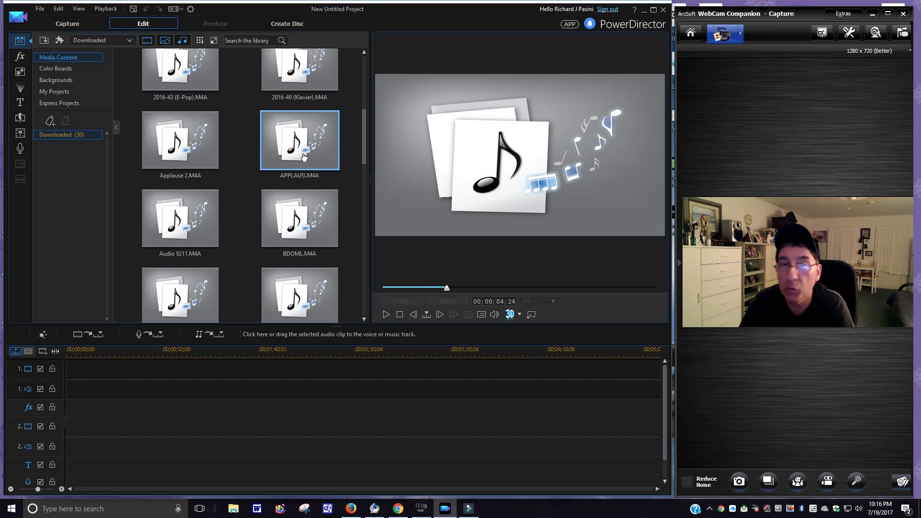
pyautogui.doubleClick(304, 156)
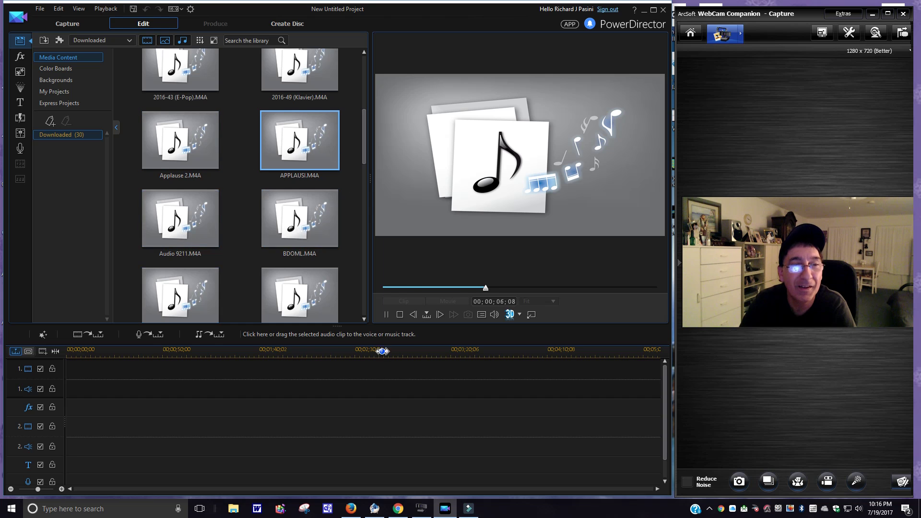
pyautogui.click(386, 315)
# Listen to the start of Audio 9211.M4A and of BDOML.M4A, and pause playback.
pyautogui.doubleClick(180, 232)
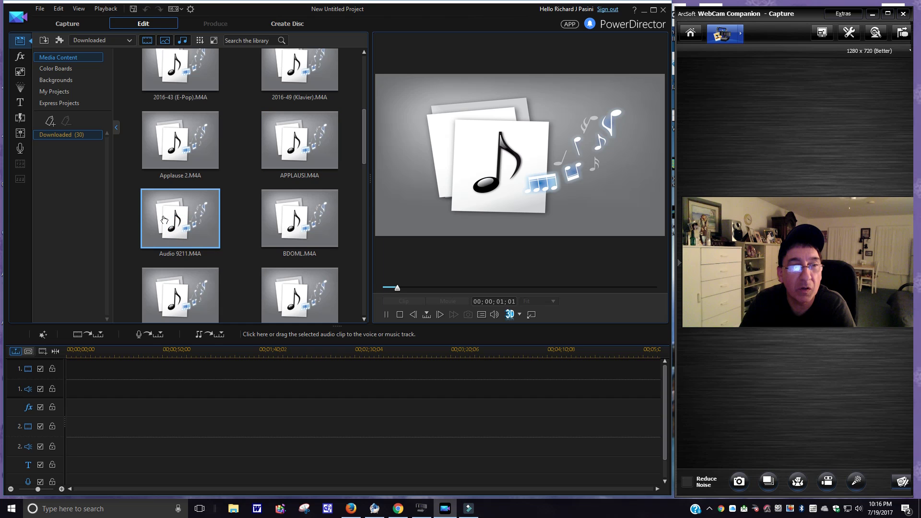
pyautogui.doubleClick(293, 236)
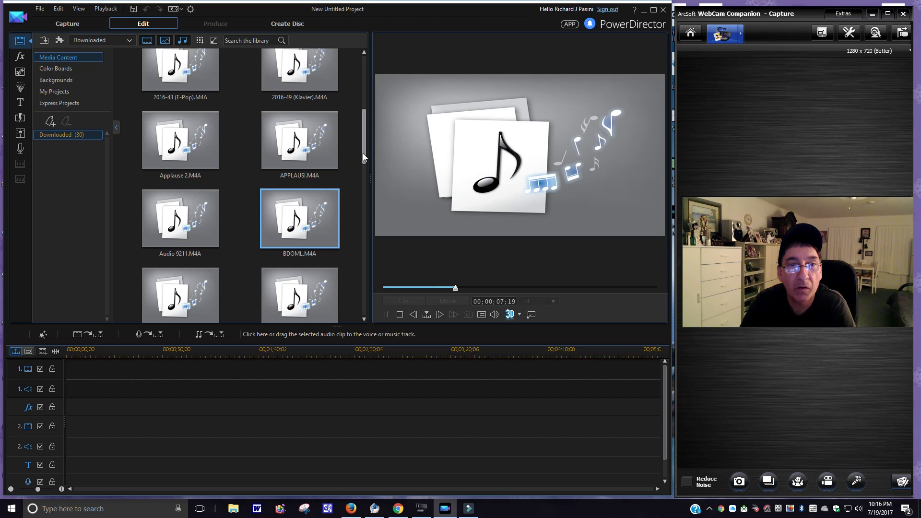
pyautogui.scroll(-1, 363, 153)
pyautogui.click(387, 315)
# Find Christmas Carillon.M4A among the downloaded clips and play its first few seconds.
pyautogui.click(308, 228)
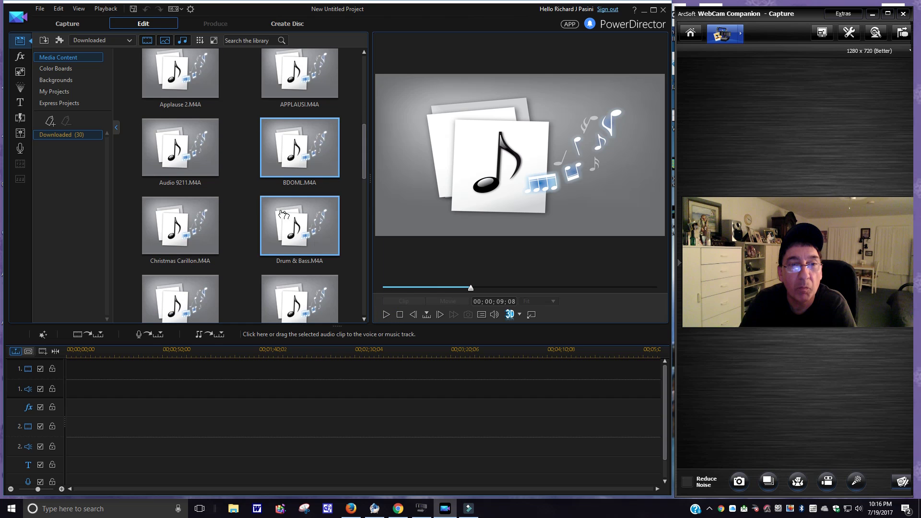
pyautogui.click(177, 217)
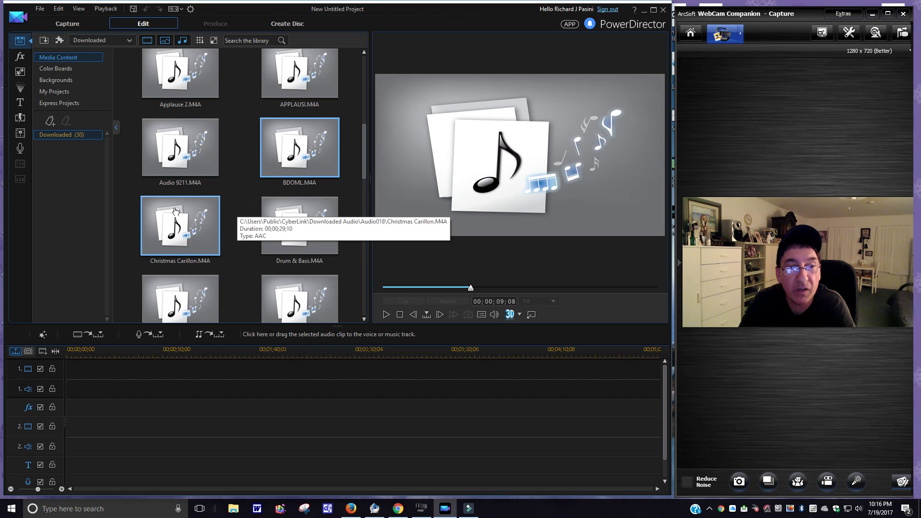
pyautogui.moveTo(364, 155); pyautogui.dragTo(366, 174)
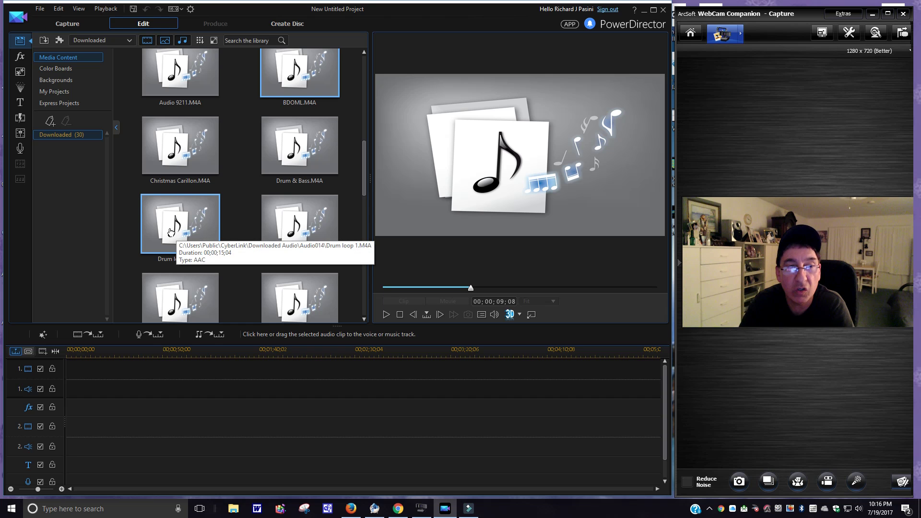
pyautogui.doubleClick(172, 145)
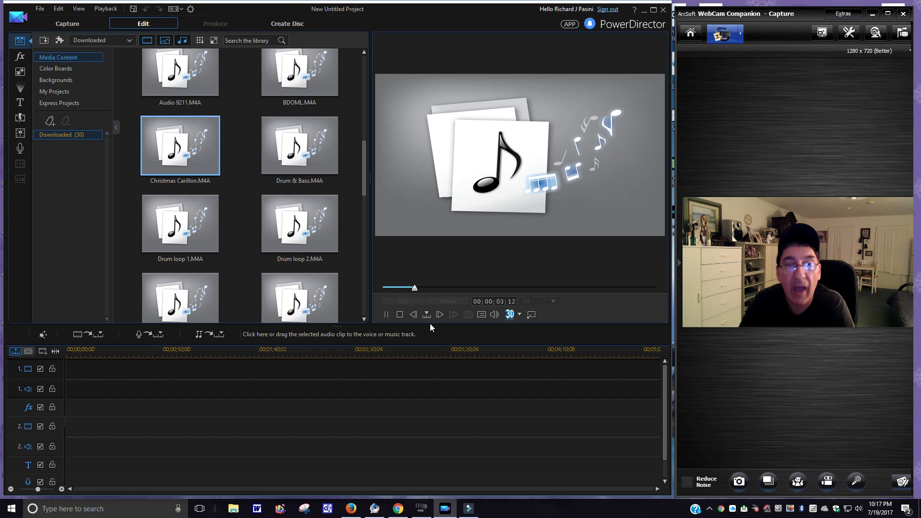
pyautogui.click(387, 317)
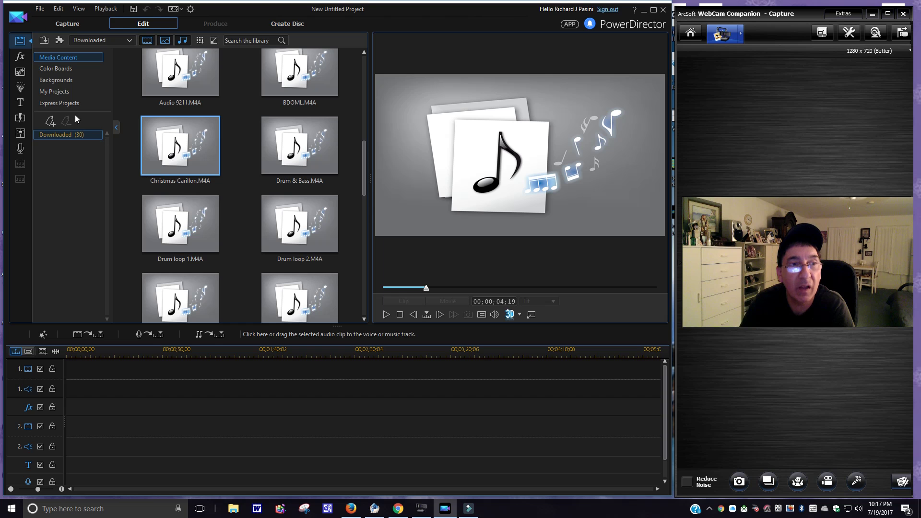
# Browse the library's background images and preview Love.jpg, Light.jpg, Painting_01.jpg and Sky.jpg.
pyautogui.click(54, 84)
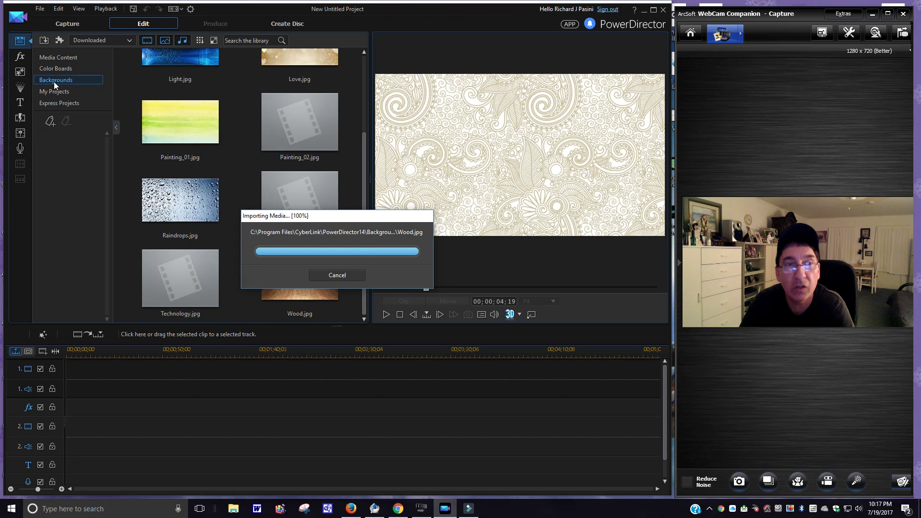
pyautogui.click(337, 165)
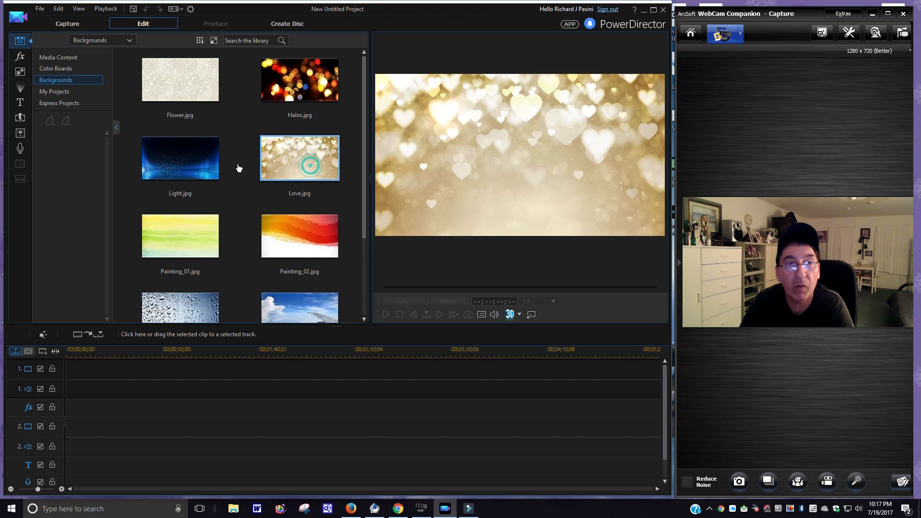
pyautogui.click(196, 160)
pyautogui.click(192, 238)
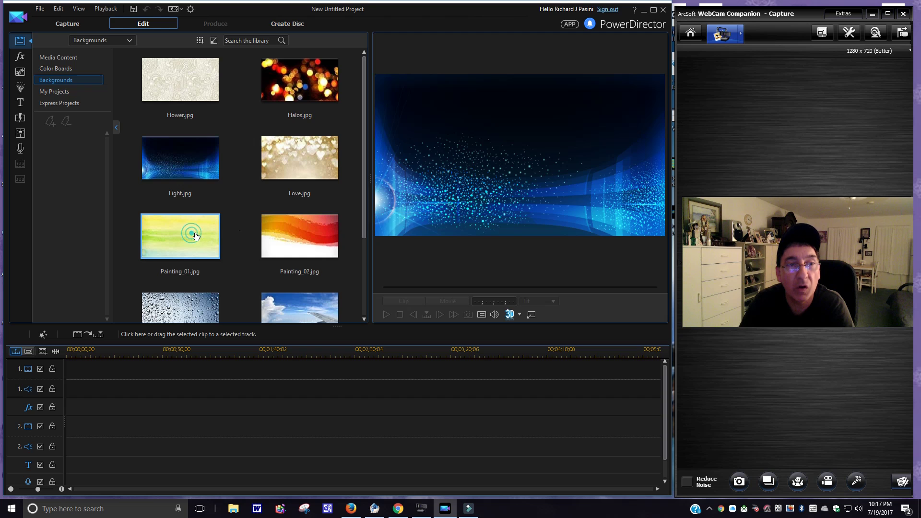
pyautogui.moveTo(363, 223); pyautogui.dragTo(359, 287)
pyautogui.click(310, 233)
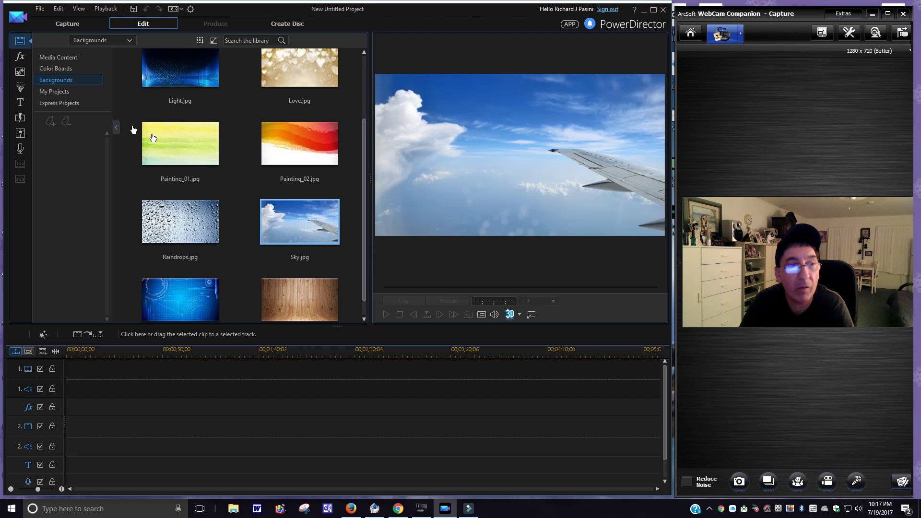
# Return to the full media content and preview the Kite Surfing.wmv sample video.
pyautogui.click(70, 56)
pyautogui.moveTo(362, 111); pyautogui.dragTo(369, 202)
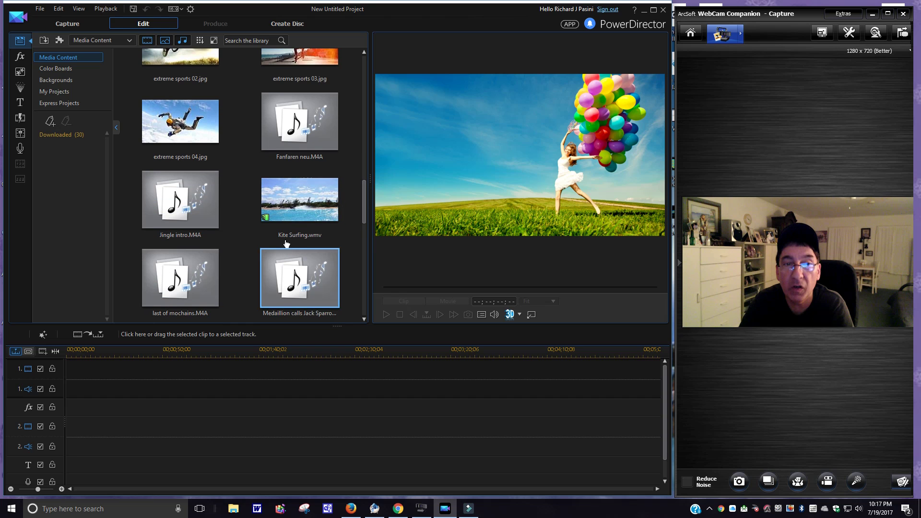
pyautogui.click(294, 207)
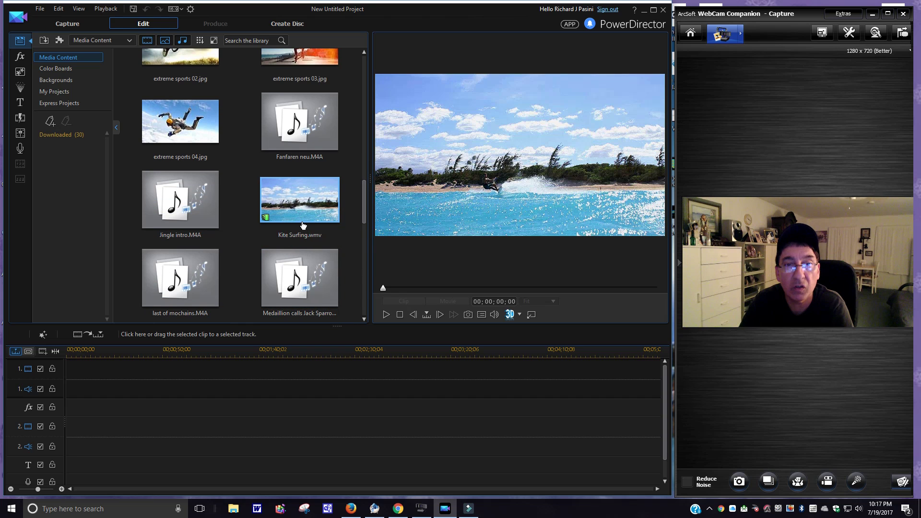
pyautogui.click(385, 315)
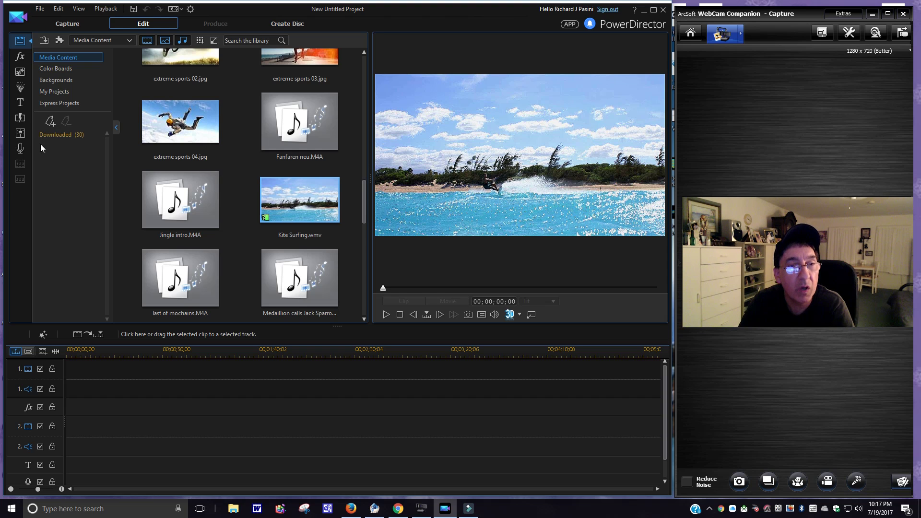
pyautogui.moveTo(46, 105); pyautogui.dragTo(139, 75)
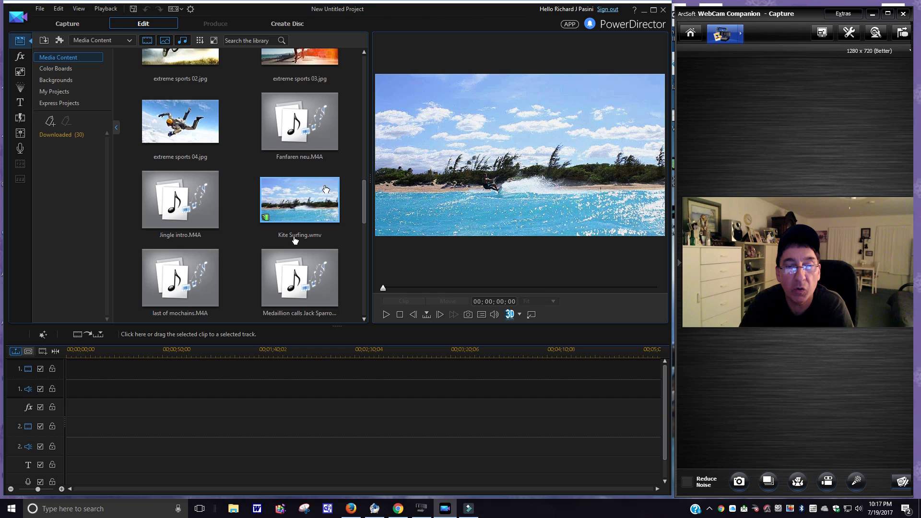
# Switch to Filmora and preview the split-screen layout with one wide pane above three small ones, including at full-screen size.
pyautogui.click(468, 513)
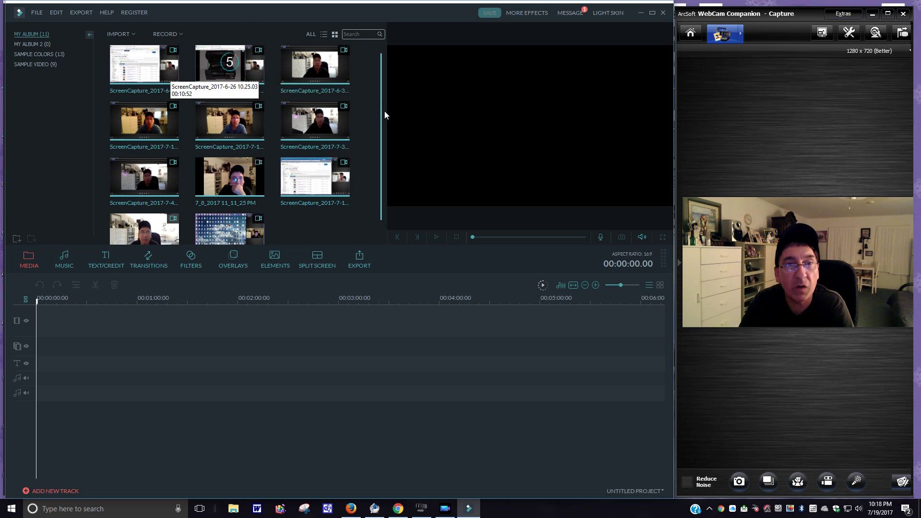
pyautogui.moveTo(381, 123); pyautogui.dragTo(382, 134)
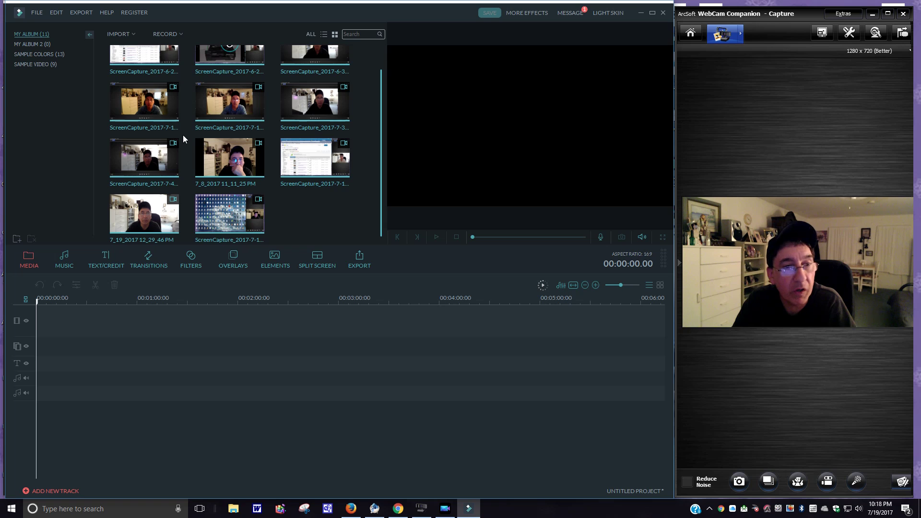
pyautogui.click(318, 263)
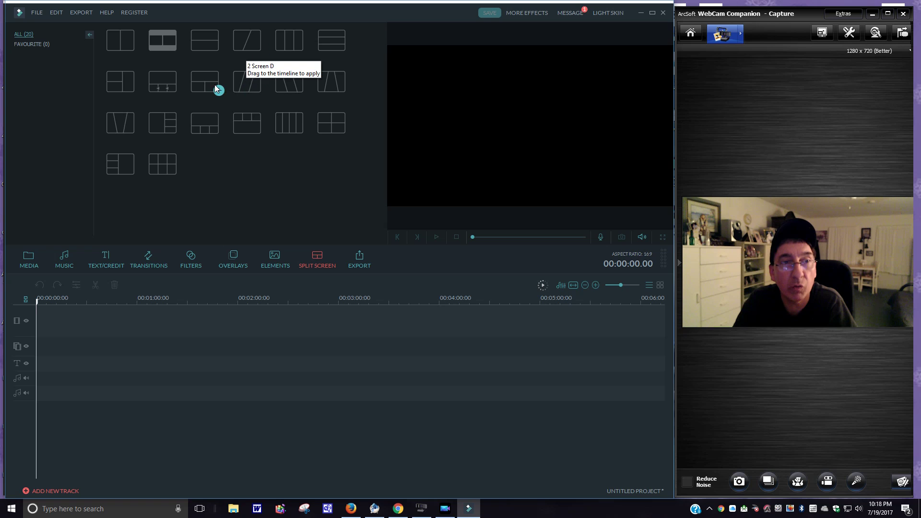
pyautogui.click(200, 124)
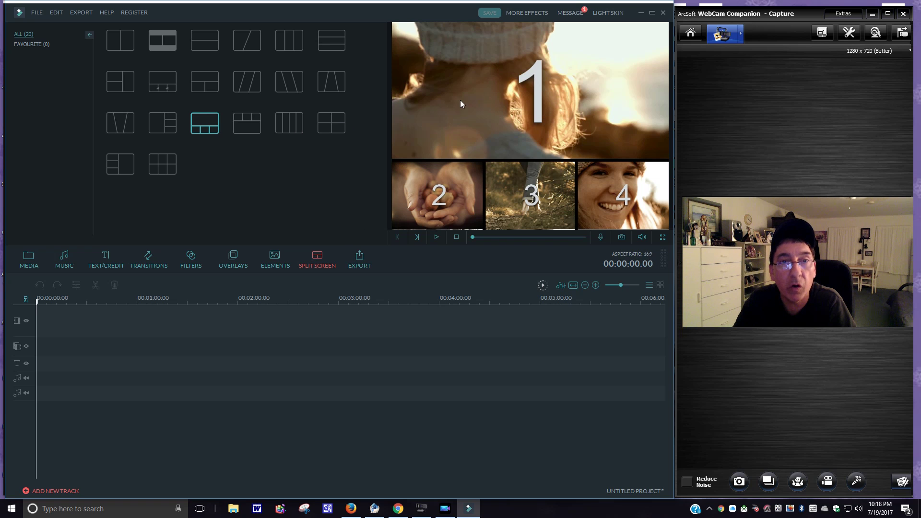
pyautogui.doubleClick(442, 99)
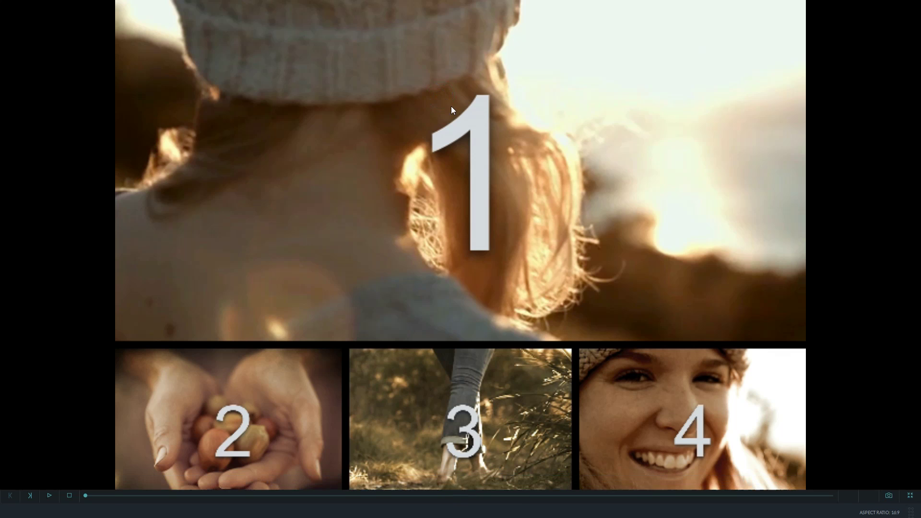
pyautogui.doubleClick(533, 257)
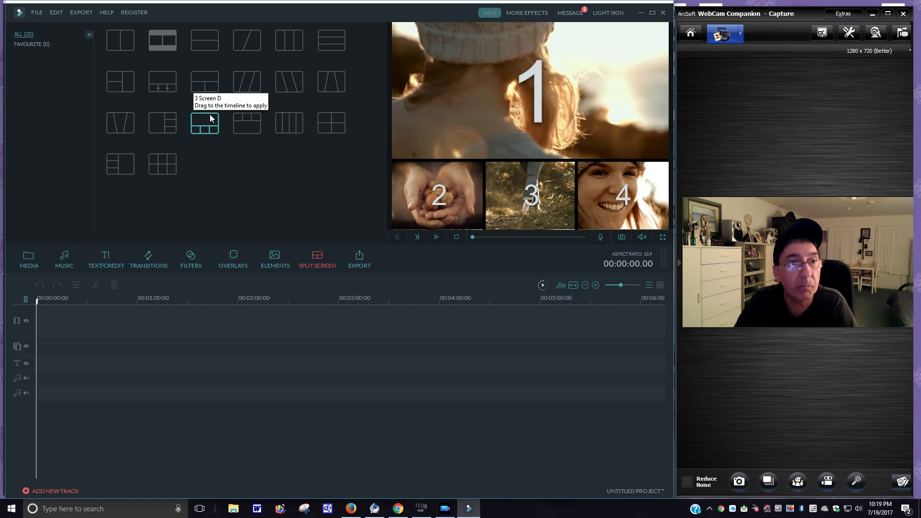
# Add the four-pane split screen to the timeline, fill drop zones 1 to 4 with different ScreenCapture videos from My Album, and apply it.
pyautogui.click(217, 134)
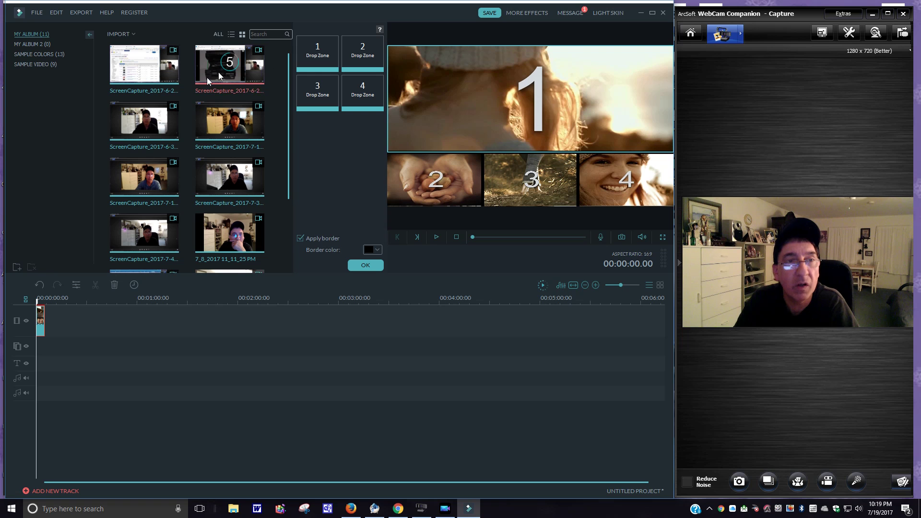
pyautogui.moveTo(162, 118); pyautogui.dragTo(318, 50)
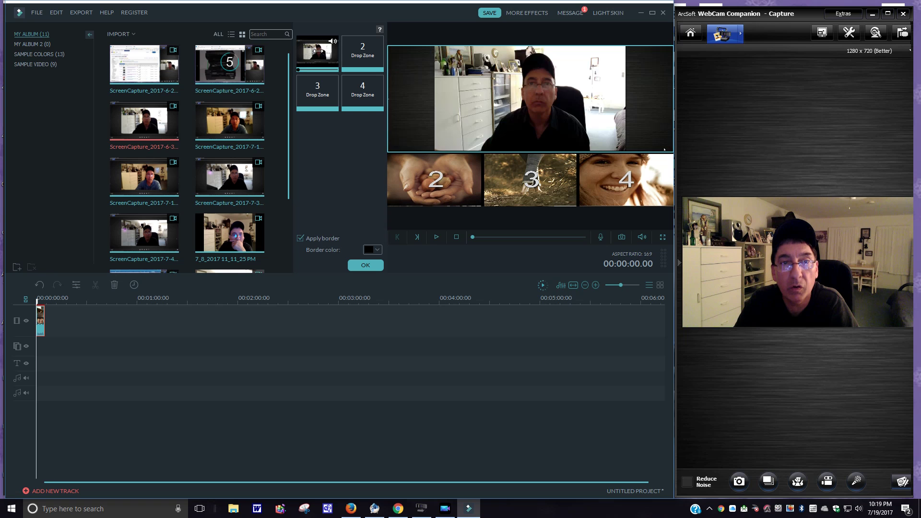
pyautogui.moveTo(219, 127); pyautogui.dragTo(367, 46)
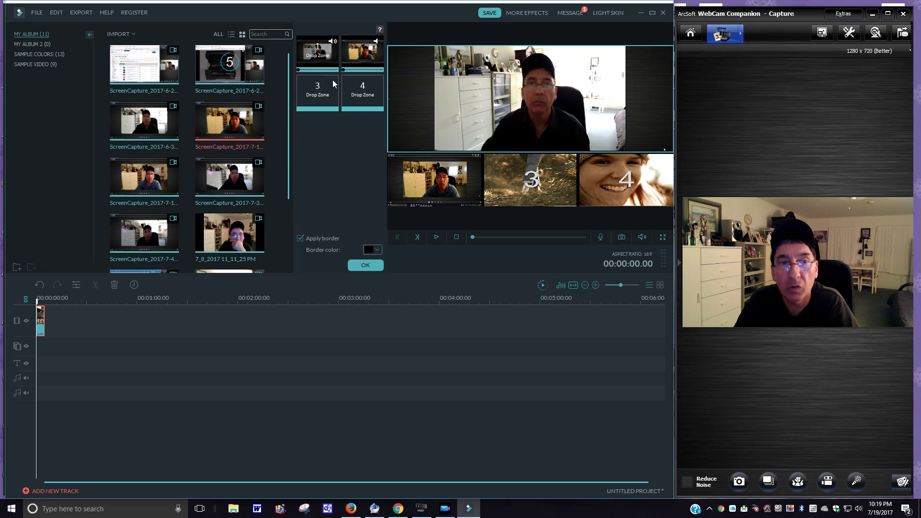
pyautogui.moveTo(217, 189); pyautogui.dragTo(315, 87)
pyautogui.moveTo(157, 246); pyautogui.dragTo(369, 94)
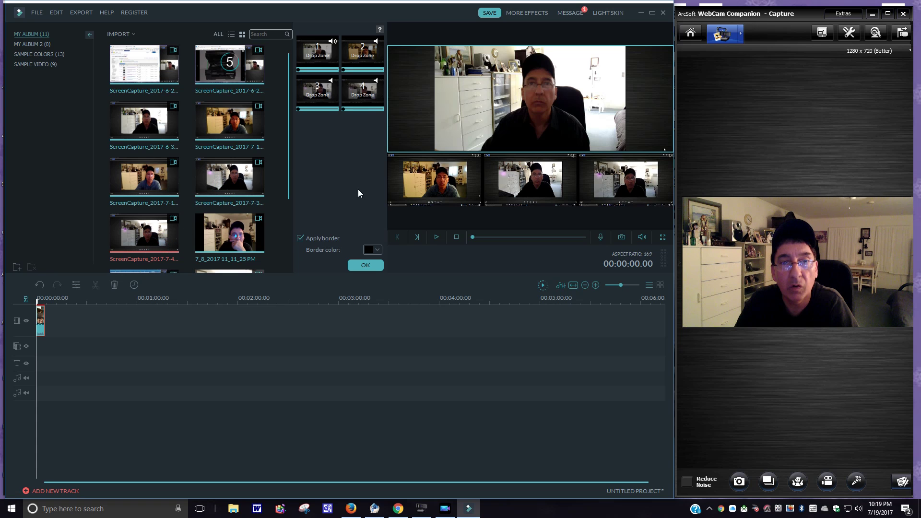
pyautogui.click(364, 267)
# Play the filled split screen and preview the three-pane layout with two stacked panes beside one tall pane.
pyautogui.click(436, 238)
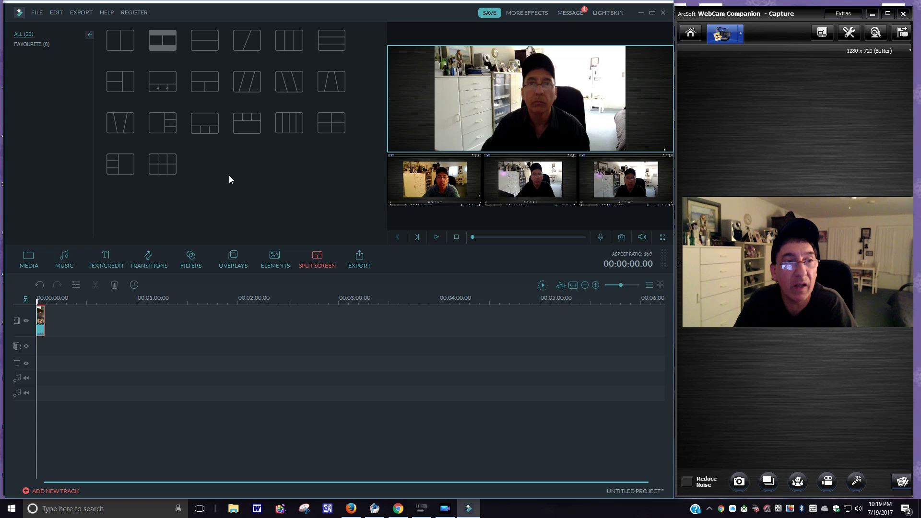
pyautogui.click(123, 90)
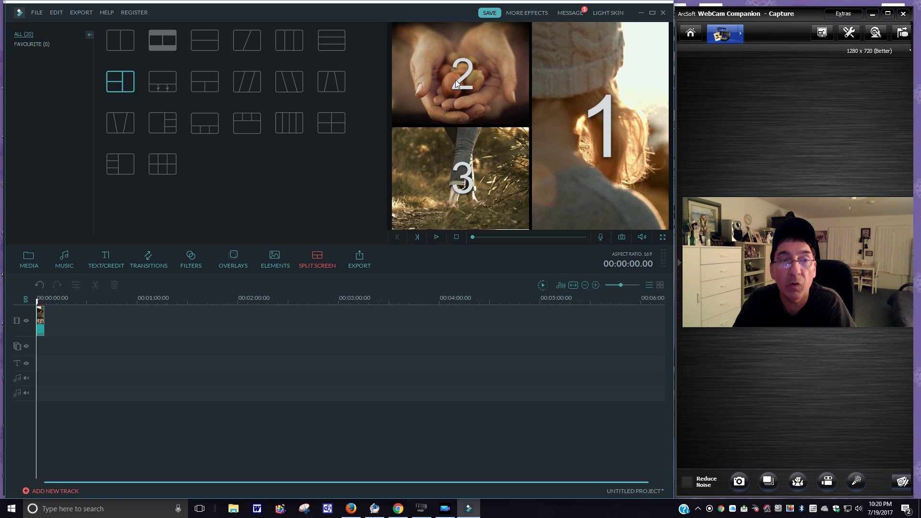
# Add the Red Echoes - The Last Parade song from the music library to the audio track and play the project.
pyautogui.click(68, 264)
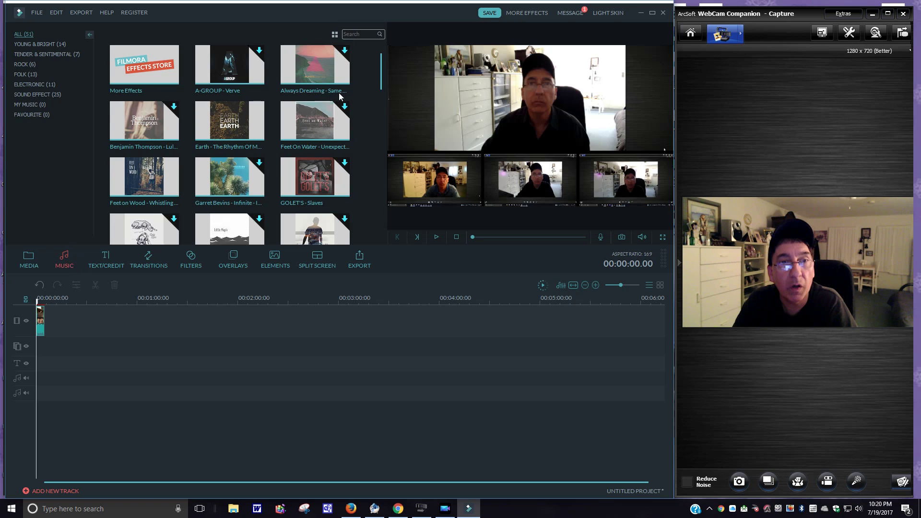
pyautogui.moveTo(379, 74); pyautogui.dragTo(375, 229)
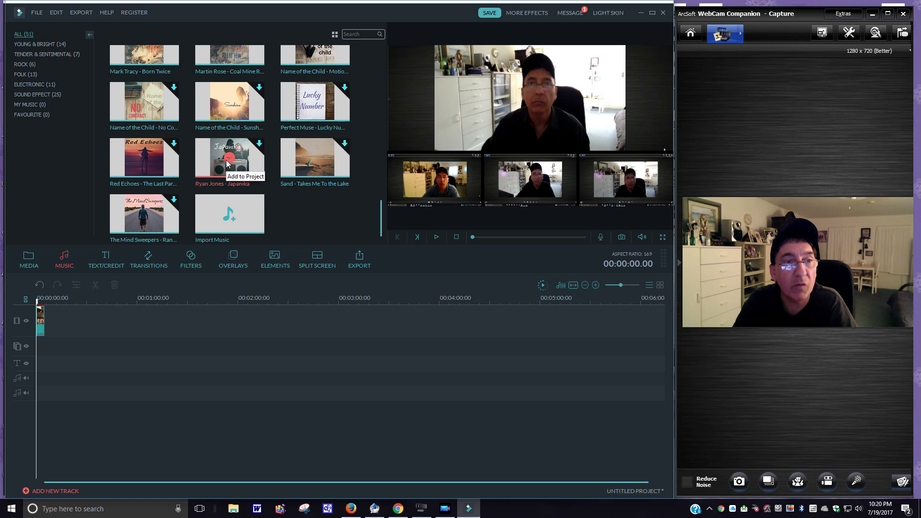
pyautogui.click(144, 159)
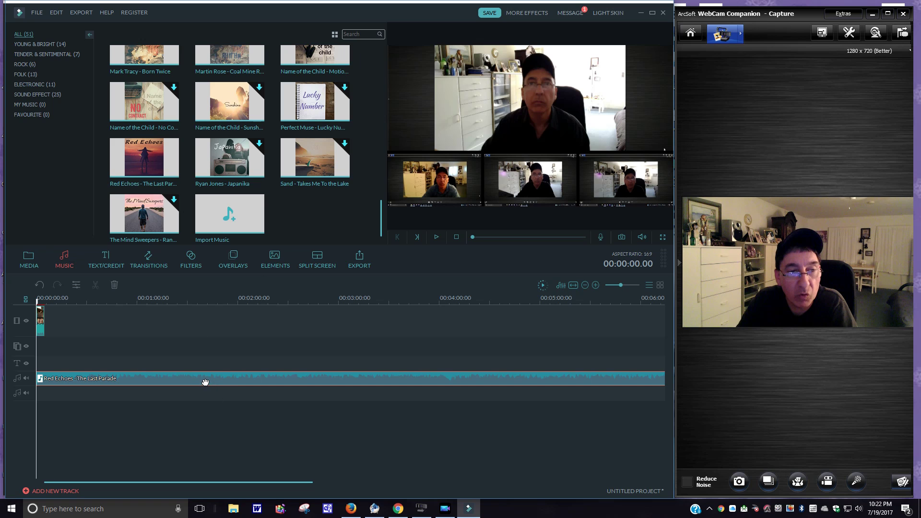
pyautogui.click(435, 237)
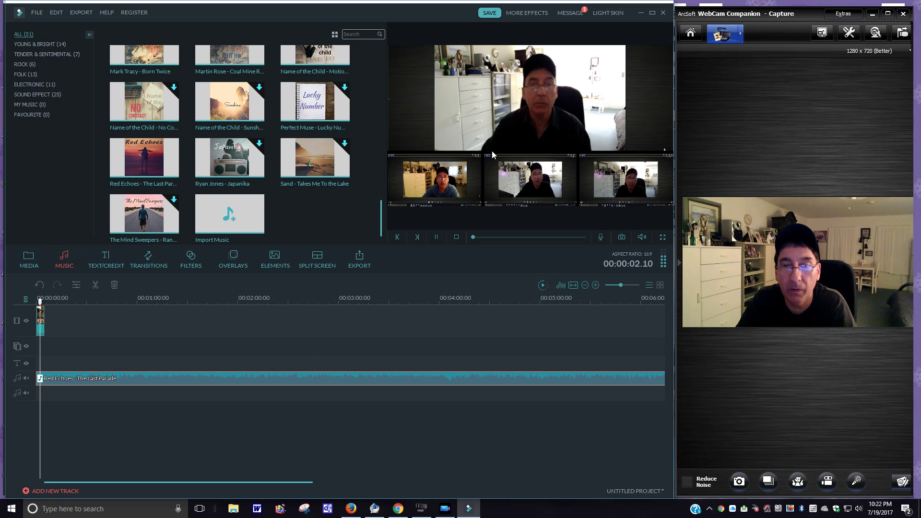
# Set the music clip's volume to 5 in its audio settings and skip ahead to about 00:02:37.
pyautogui.doubleClick(268, 382)
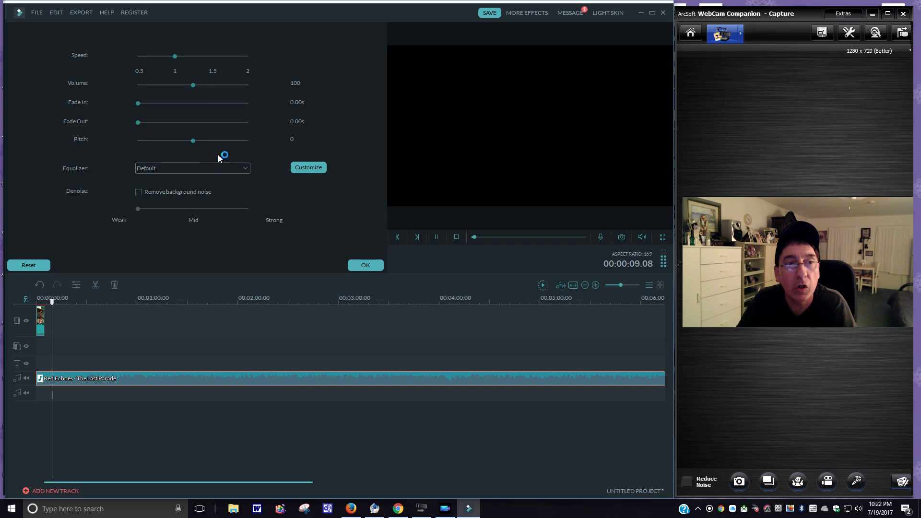
pyautogui.moveTo(193, 88); pyautogui.dragTo(142, 90)
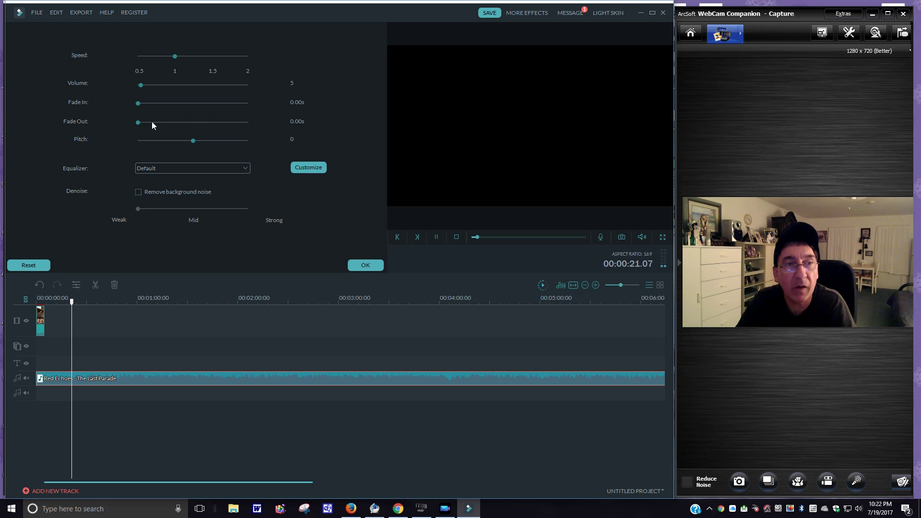
pyautogui.moveTo(74, 301); pyautogui.dragTo(298, 346)
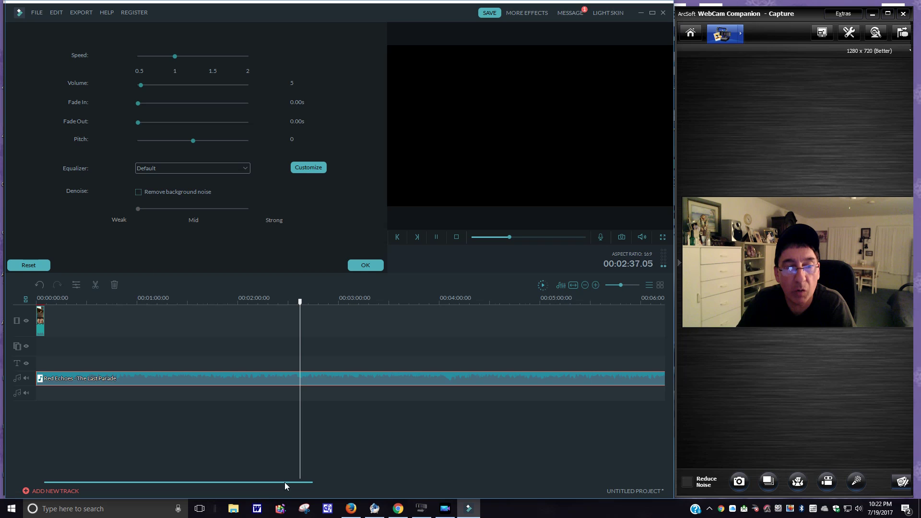
# Shorten the music clip by trimming its end back to about 00:02:15.
pyautogui.moveTo(285, 486); pyautogui.dragTo(522, 477)
pyautogui.moveTo(576, 378); pyautogui.dragTo(161, 379)
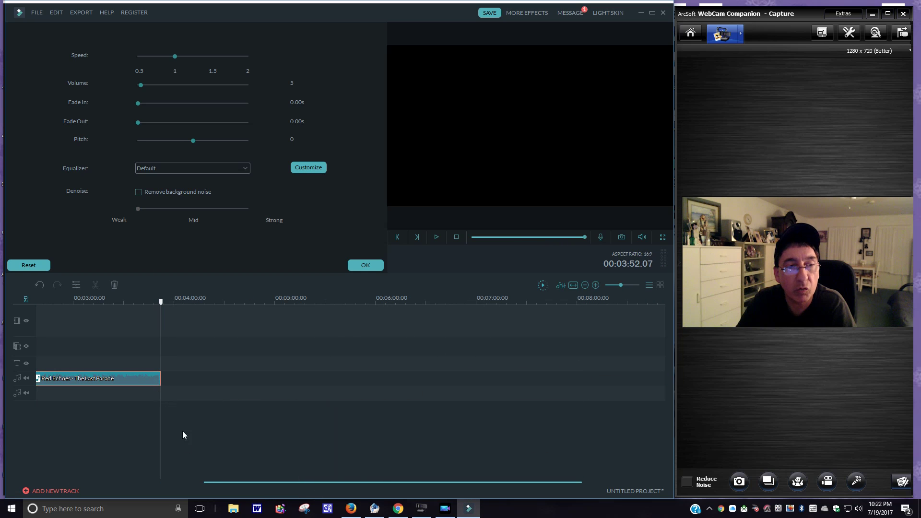
pyautogui.moveTo(292, 483); pyautogui.dragTo(123, 484)
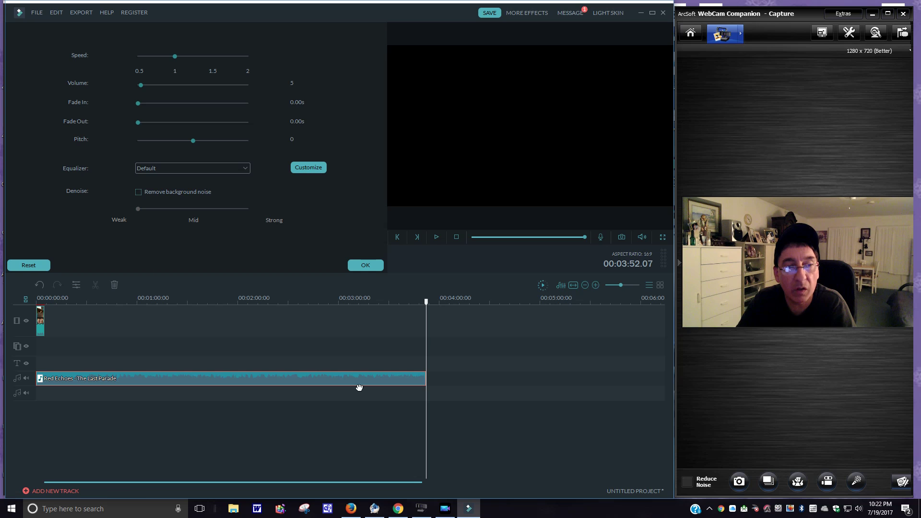
pyautogui.moveTo(426, 302); pyautogui.dragTo(214, 304)
pyautogui.click(235, 386)
pyautogui.click(426, 379)
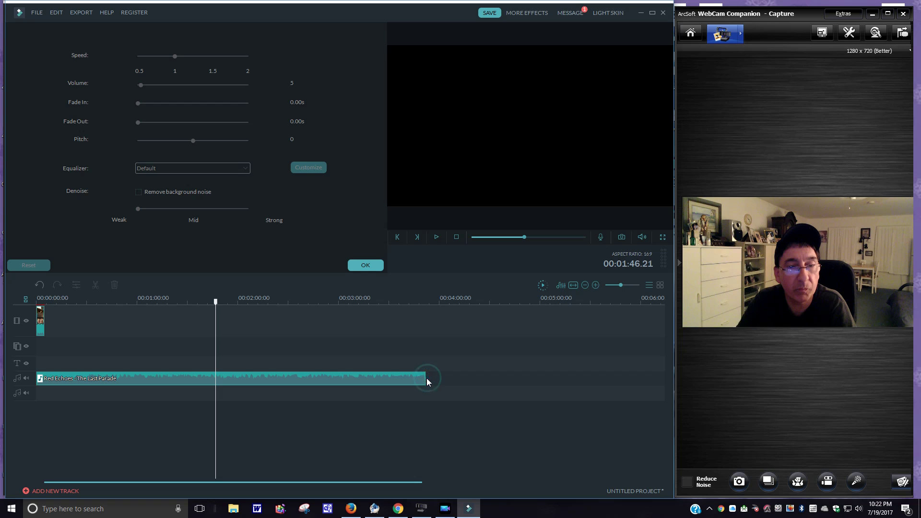
pyautogui.moveTo(425, 377); pyautogui.dragTo(263, 377)
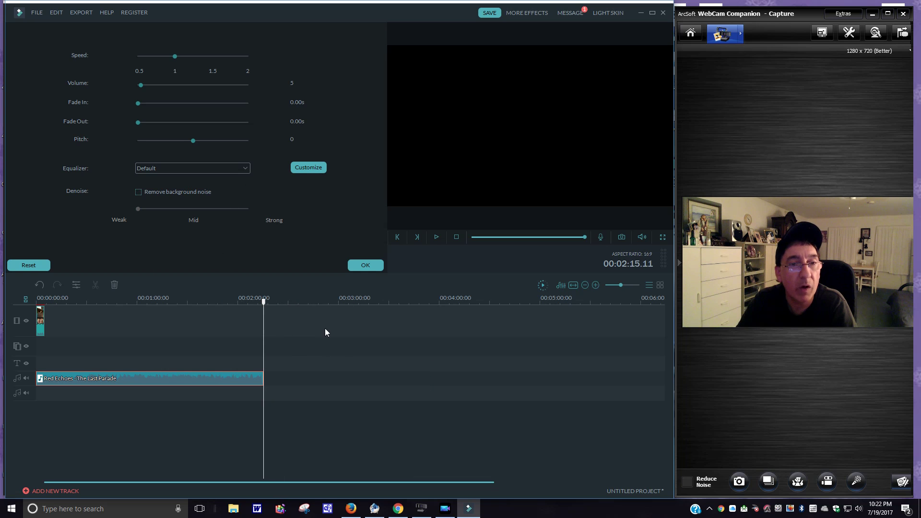
# Play the project from the start and near the end of the trimmed music to check the sound.
pyautogui.click(436, 237)
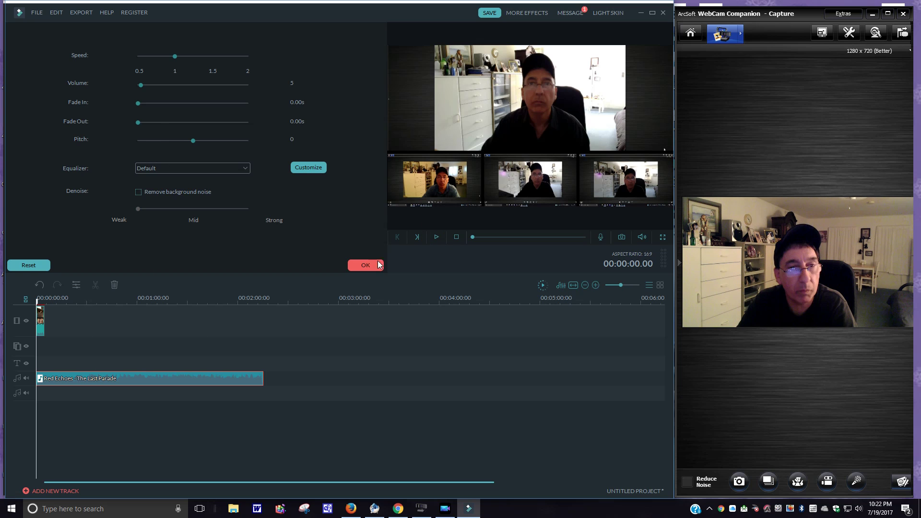
pyautogui.click(436, 237)
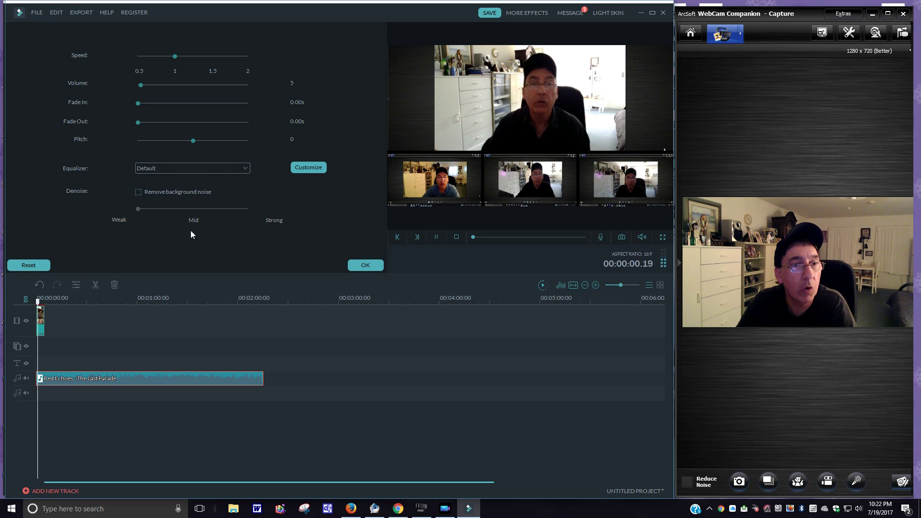
pyautogui.moveTo(40, 304); pyautogui.dragTo(250, 323)
pyautogui.press('space')
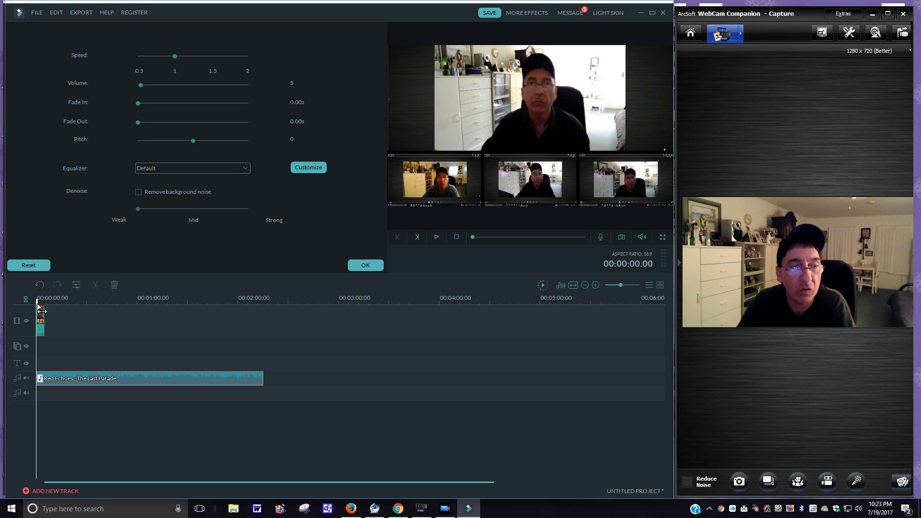
# Play the music from about 00:01:56, set its fade-out to 5.00 s, and apply the audio settings.
pyautogui.moveTo(38, 304); pyautogui.dragTo(235, 317)
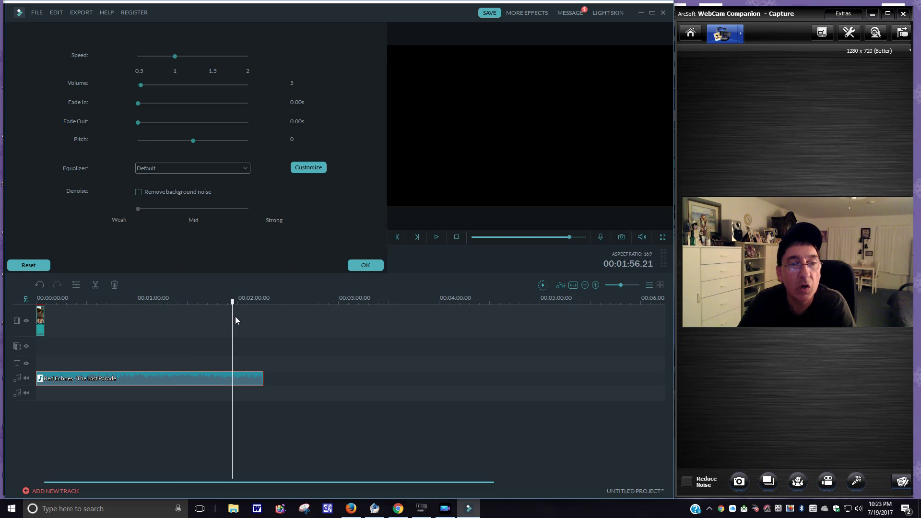
pyautogui.click(437, 237)
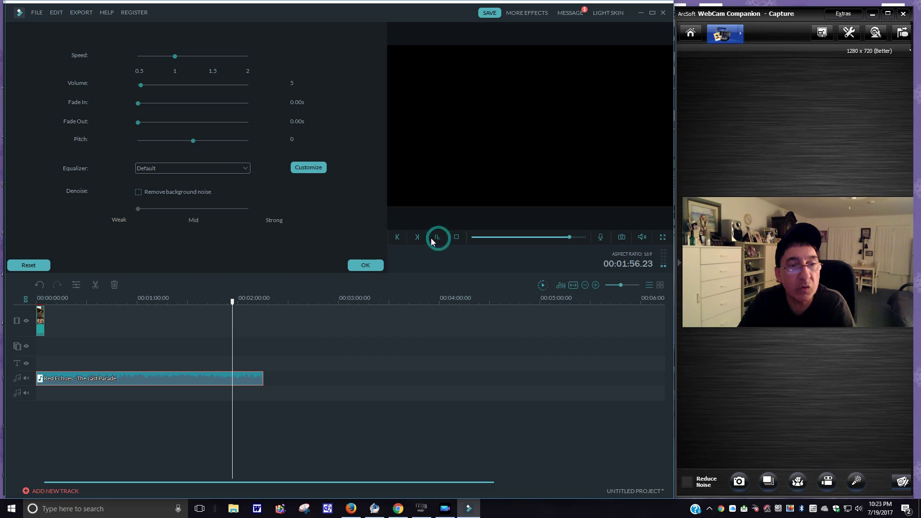
pyautogui.moveTo(139, 123); pyautogui.dragTo(252, 125)
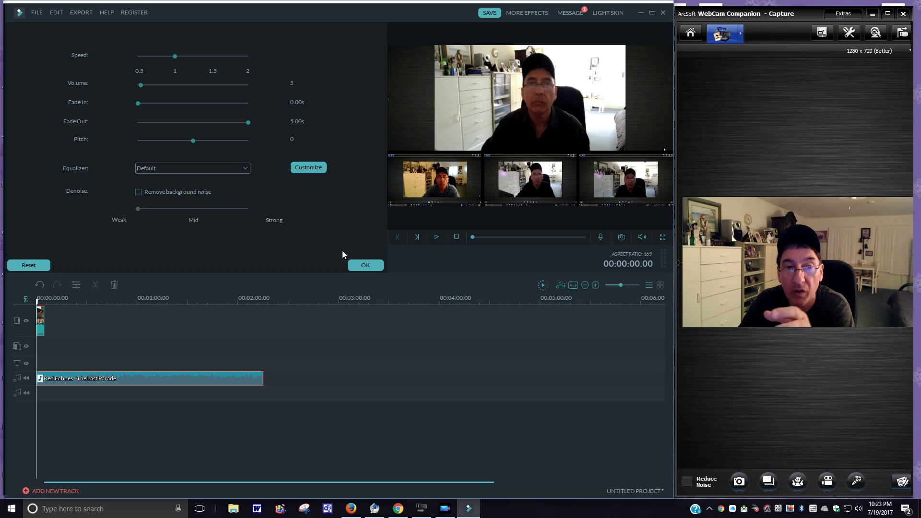
pyautogui.click(370, 264)
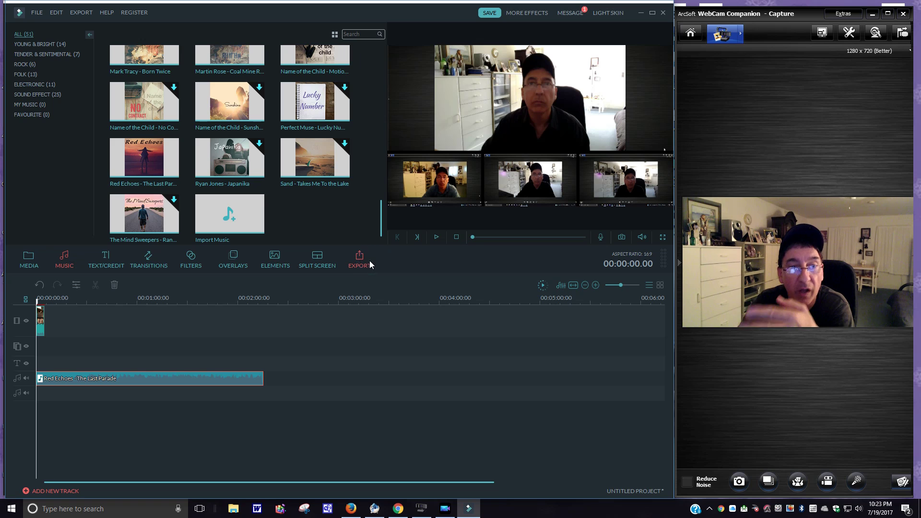
# Review the full set of available split-screen layouts.
pyautogui.click(319, 262)
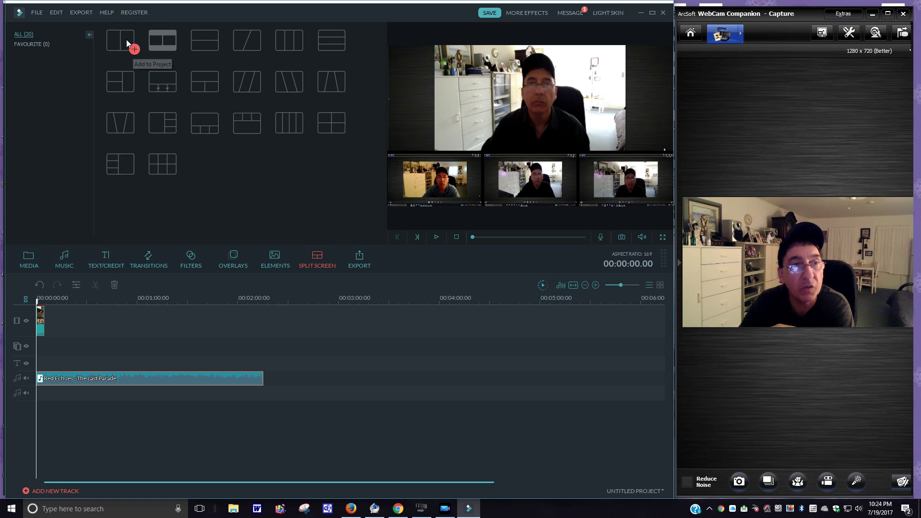
pyautogui.click(19, 38)
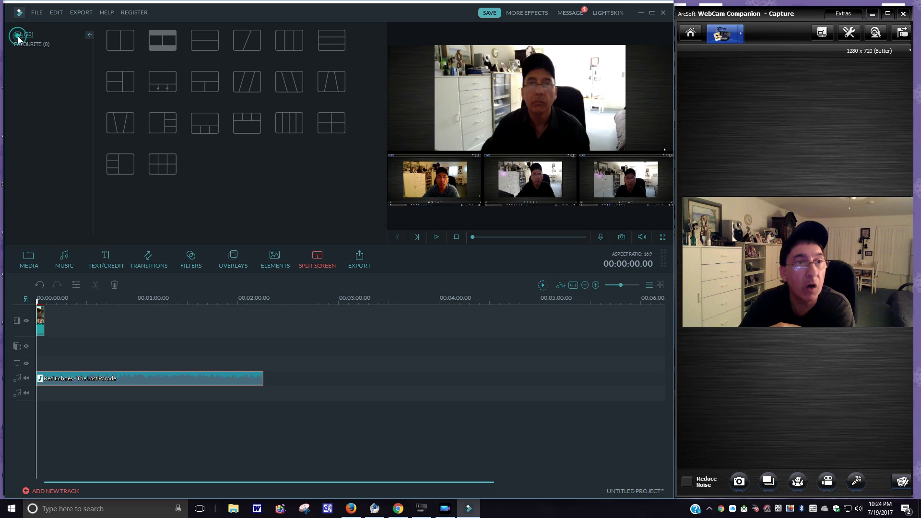
pyautogui.click(25, 35)
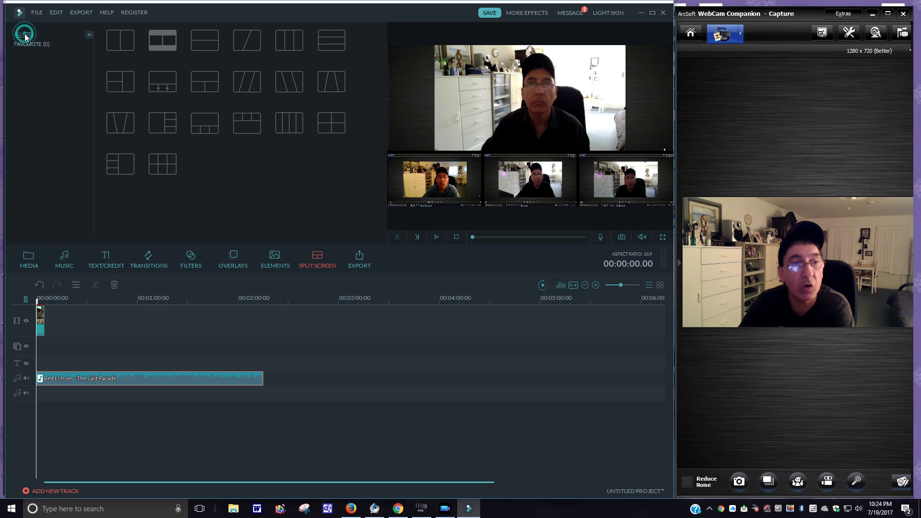
# Download Badge Element 5 from the elements library, add it over the split-screen clip, and play the result.
pyautogui.click(272, 258)
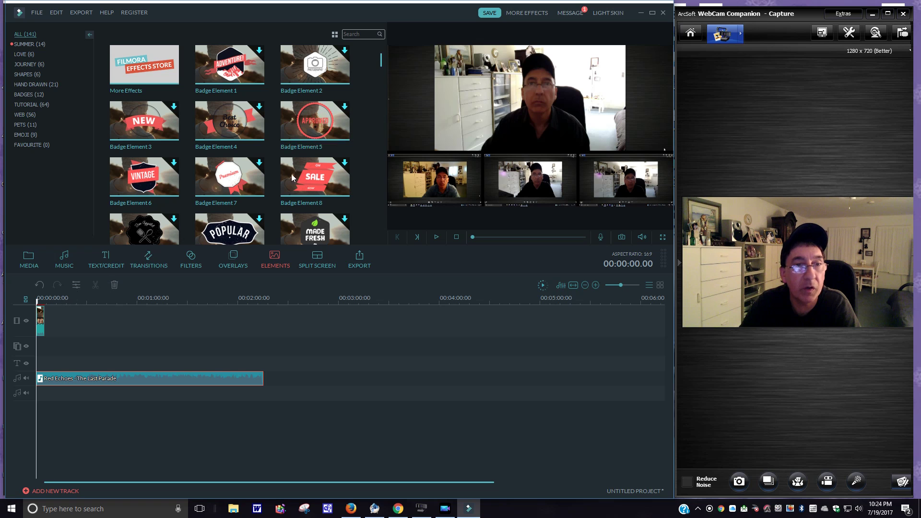
pyautogui.click(310, 122)
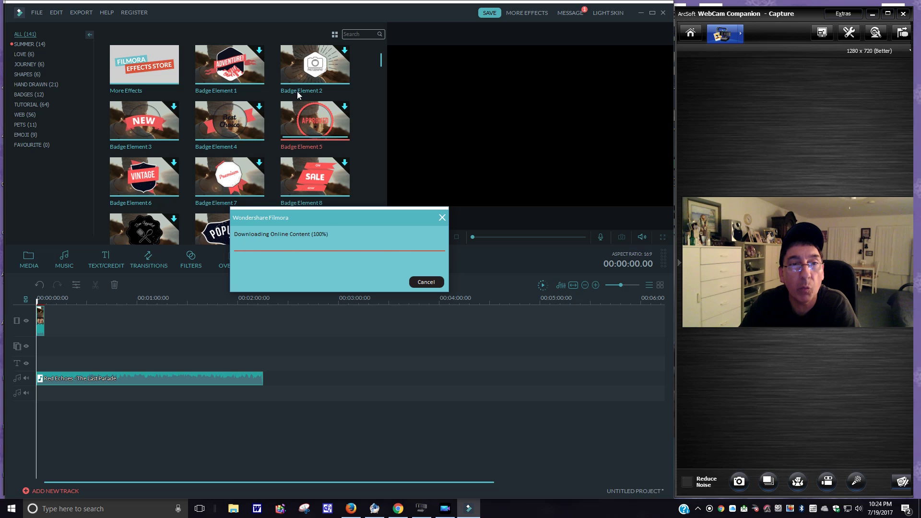
pyautogui.click(316, 124)
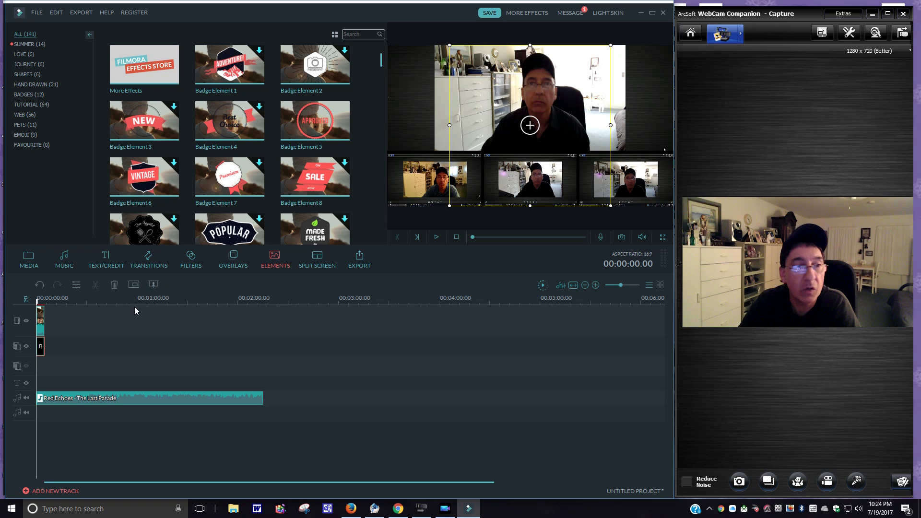
pyautogui.click(436, 238)
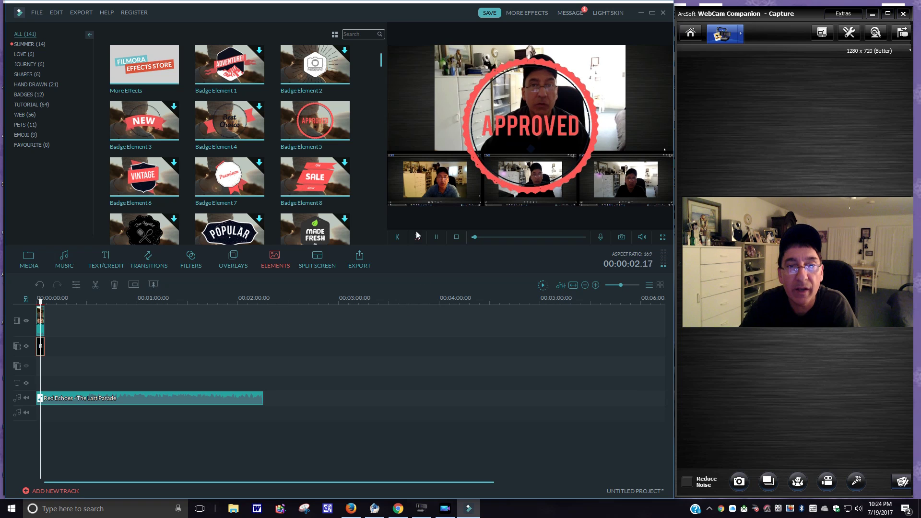
pyautogui.click(436, 237)
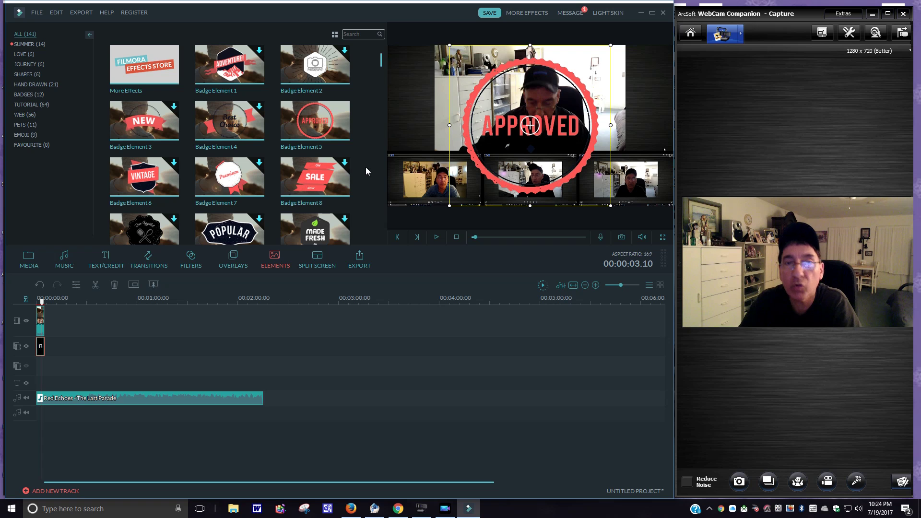
# Add Badge Element 8 after the first badge and again further along on the track below, and play the timeline.
pyautogui.click(316, 183)
pyautogui.doubleClick(316, 179)
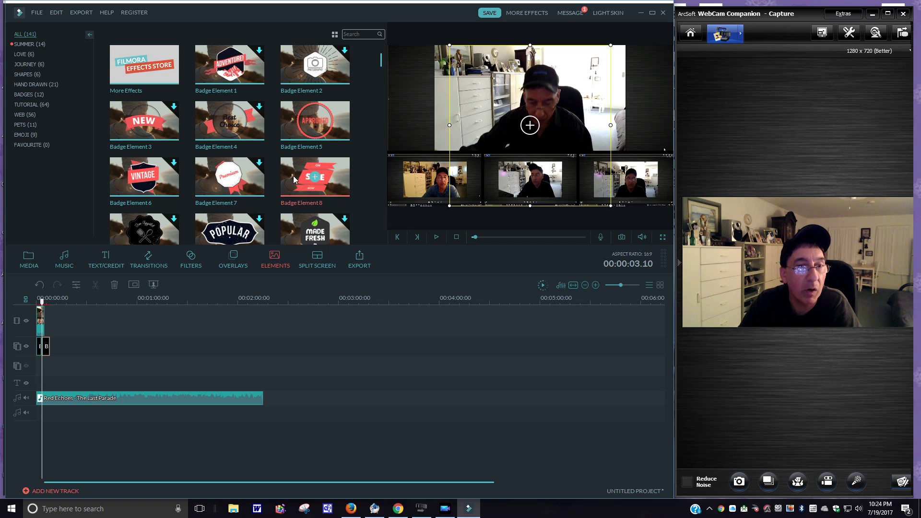
pyautogui.moveTo(309, 184); pyautogui.dragTo(198, 304)
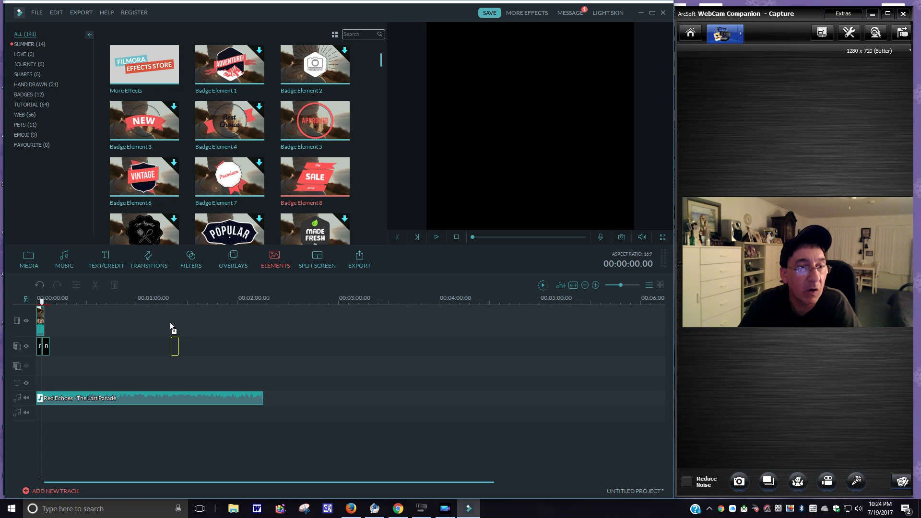
pyautogui.moveTo(167, 359); pyautogui.dragTo(59, 364)
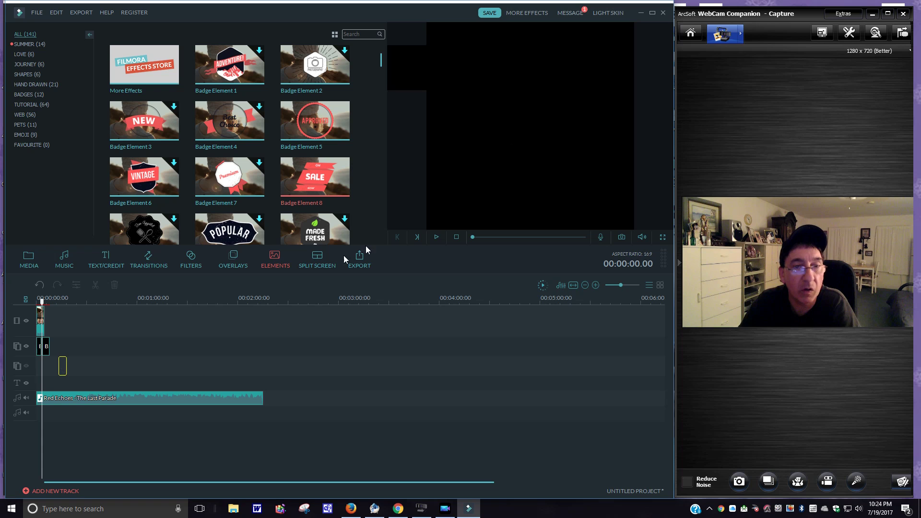
pyautogui.click(435, 237)
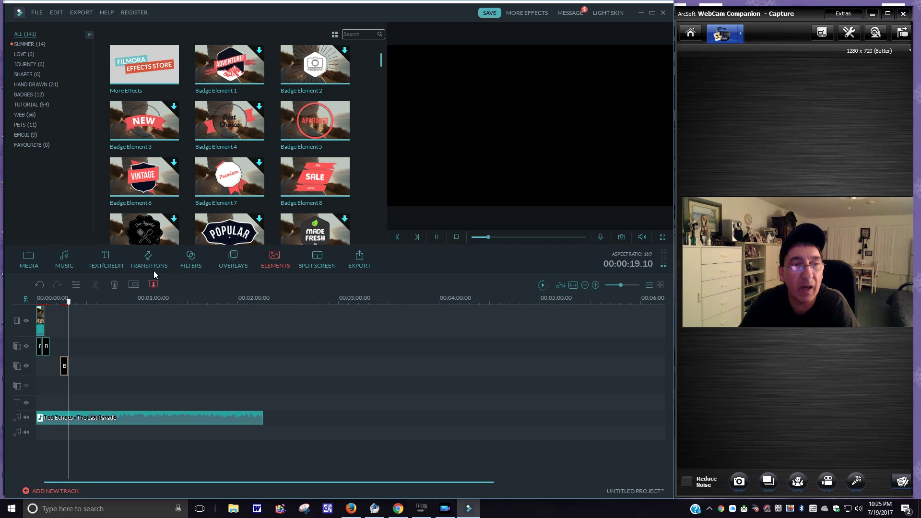
# Place the Filmpocalypse overlay over the split-screen clip at the timeline's start and play the result from the beginning.
pyautogui.click(226, 269)
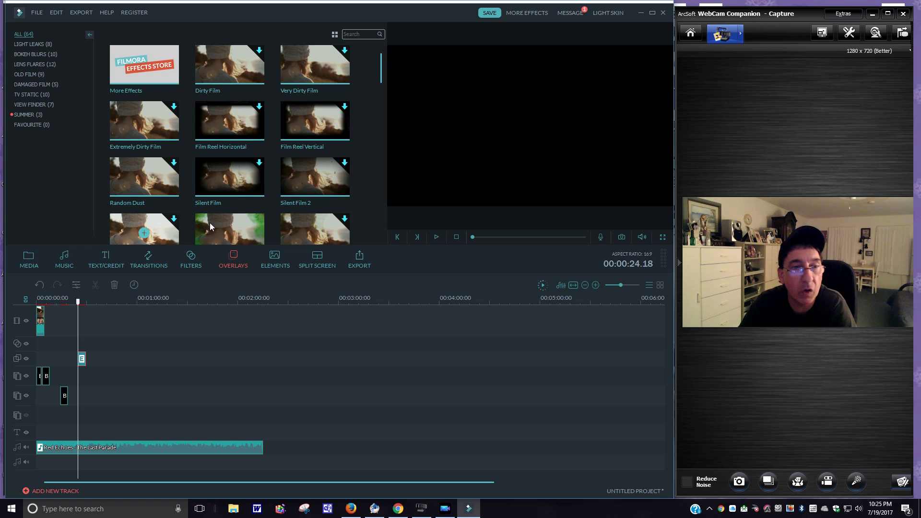
pyautogui.moveTo(220, 217); pyautogui.dragTo(40, 343)
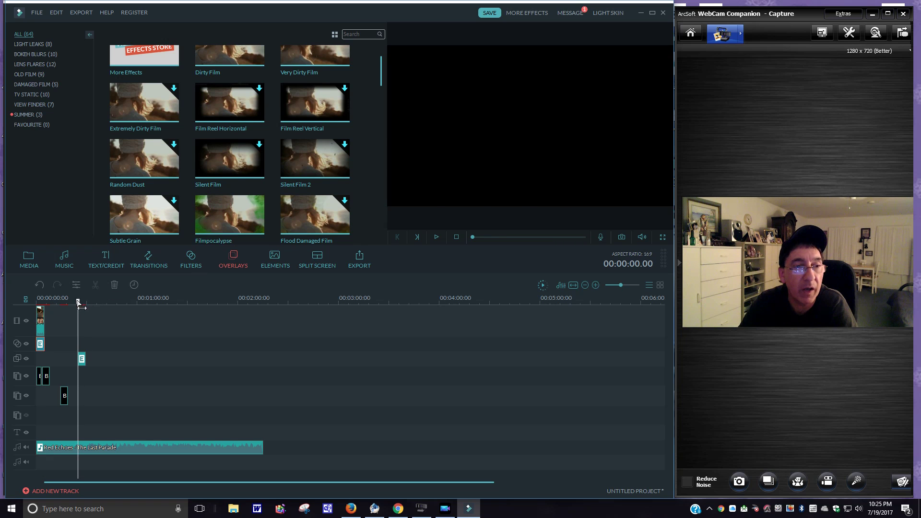
pyautogui.moveTo(78, 303); pyautogui.dragTo(3, 308)
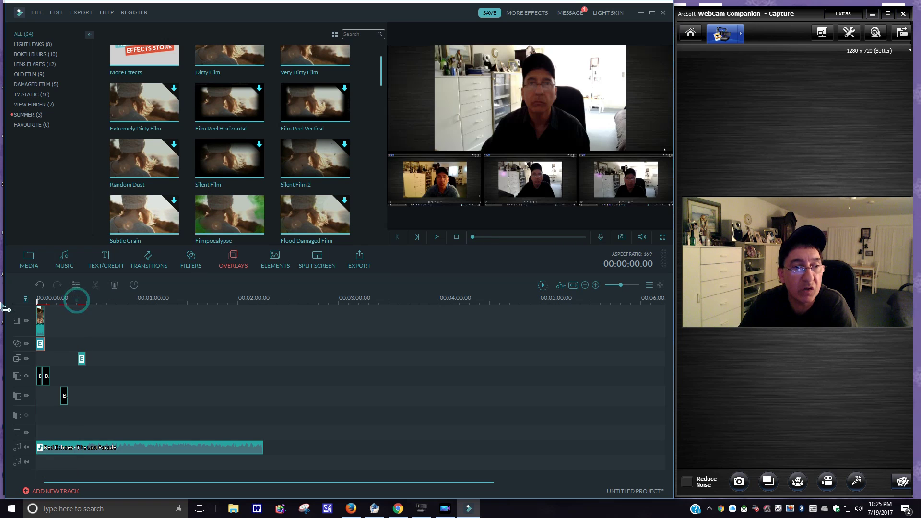
pyautogui.click(436, 237)
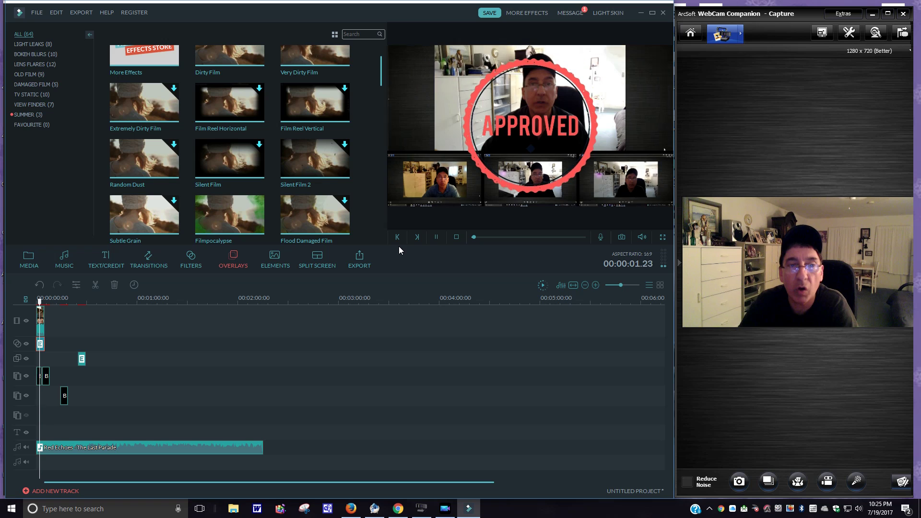
pyautogui.click(437, 238)
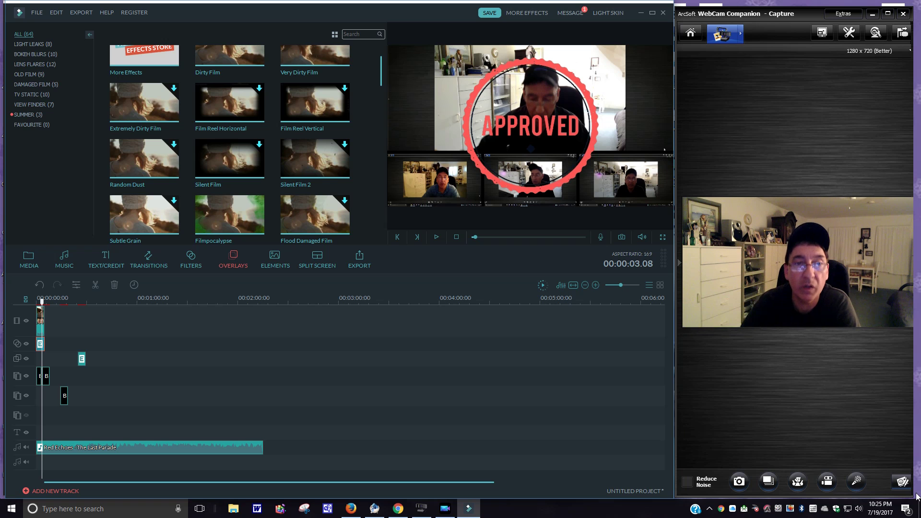
# Switch to PowerDirector and preview the extreme sports 04.jpg image from the media content.
pyautogui.moveTo(468, 511)
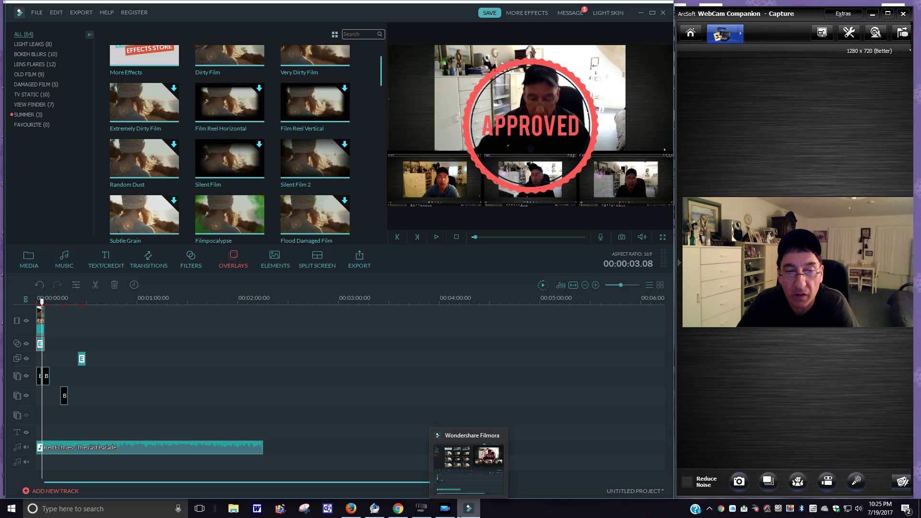
pyautogui.click(446, 508)
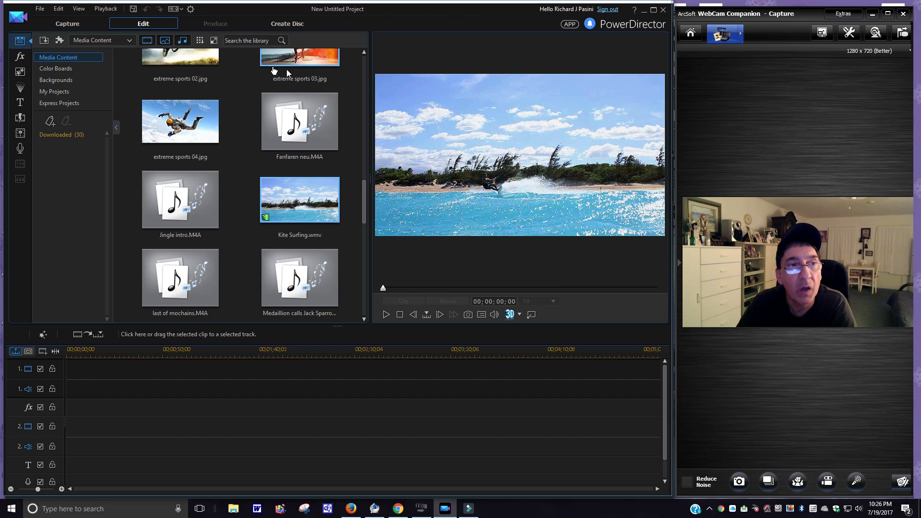
pyautogui.click(188, 123)
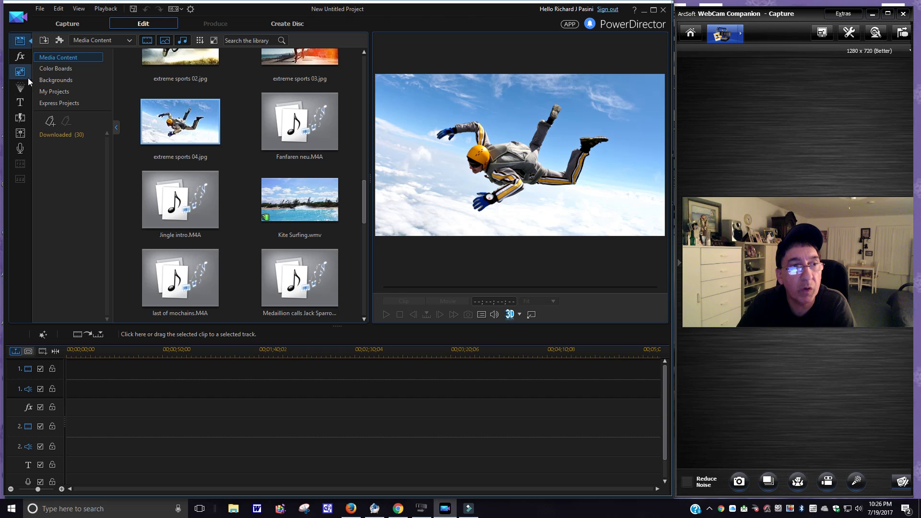
# Browse the Romance, News and Sparkling title templates and preview the Movie - Opening 2 title.
pyautogui.click(21, 103)
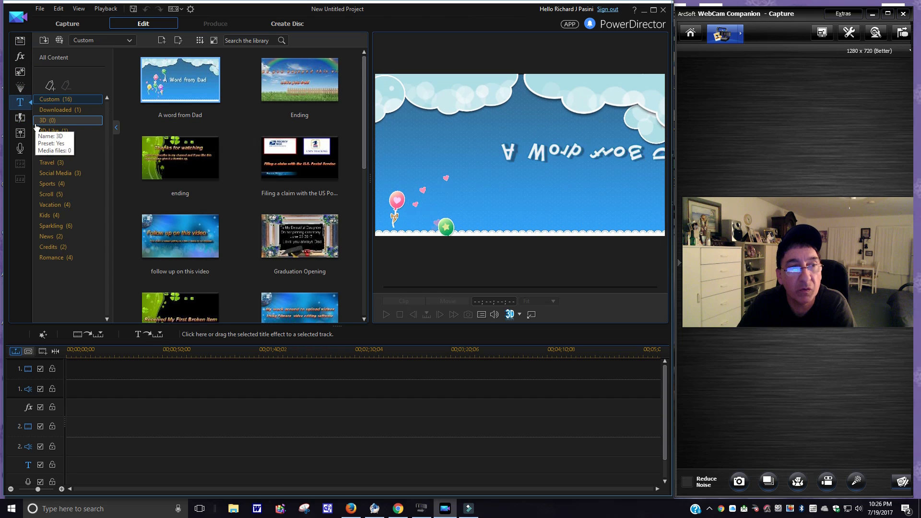
pyautogui.click(51, 257)
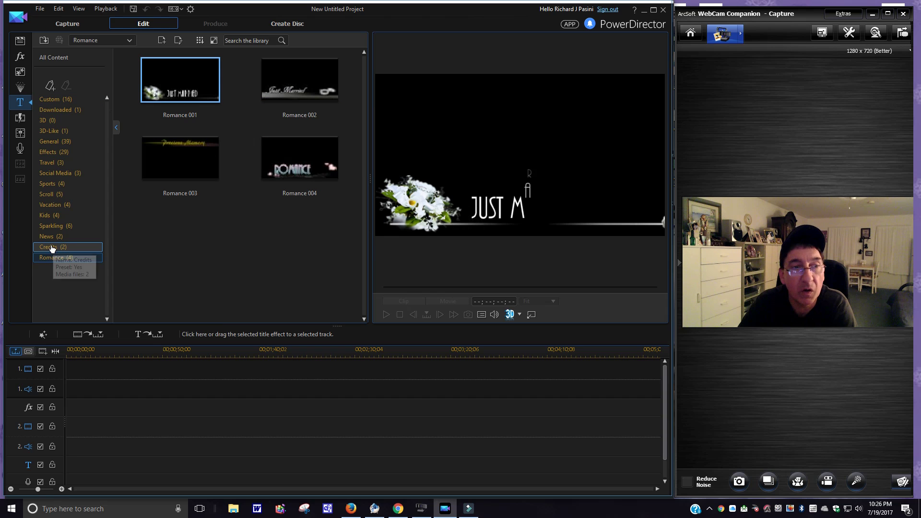
pyautogui.click(50, 240)
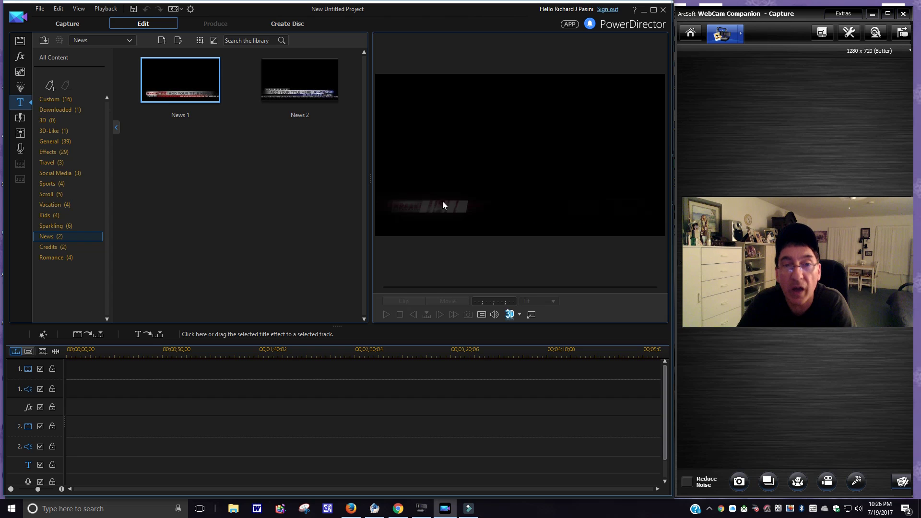
pyautogui.click(52, 228)
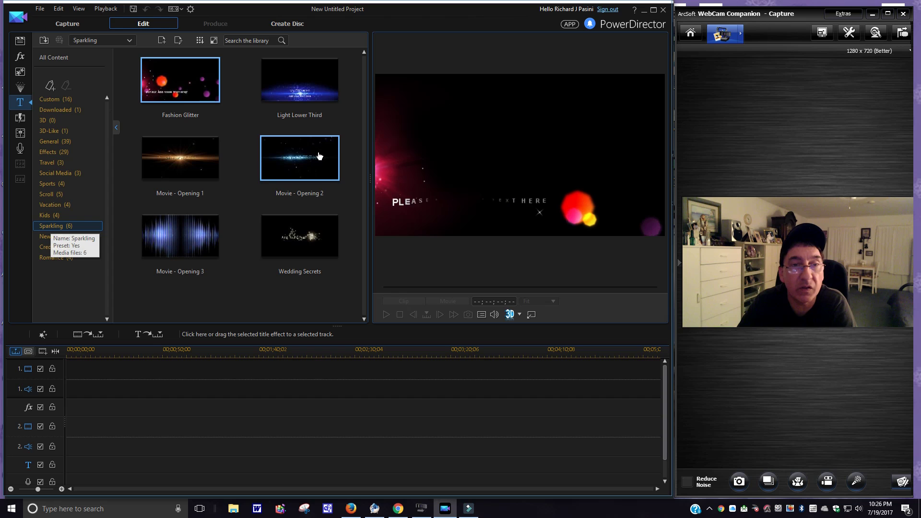
pyautogui.click(304, 163)
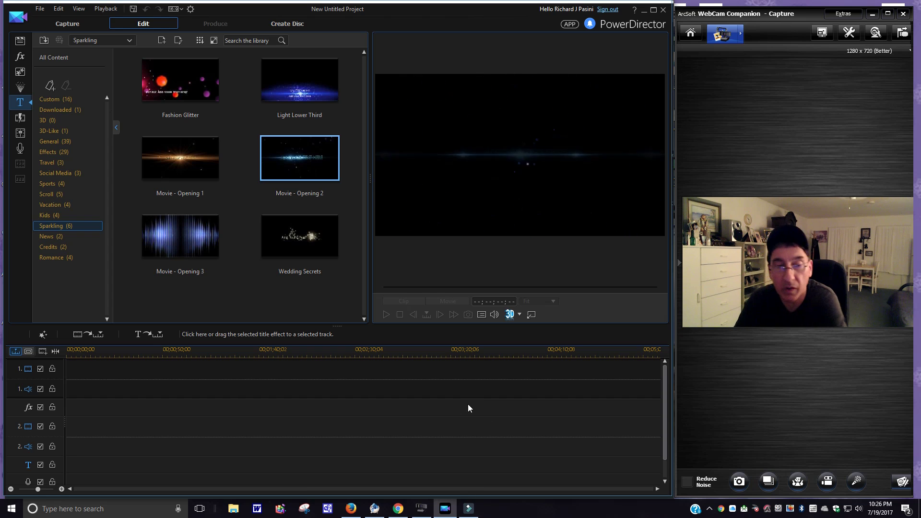
# Switch back to Filmora, check for program updates, and dismiss the update window.
pyautogui.click(469, 509)
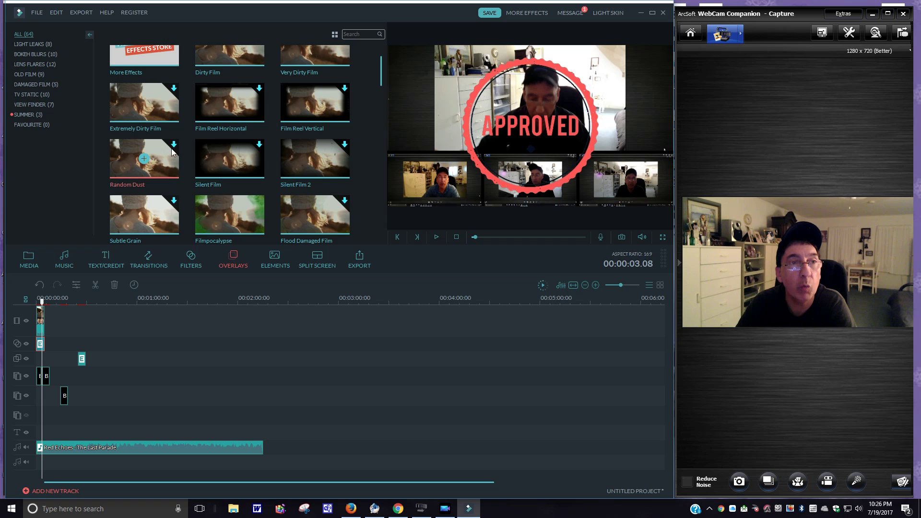
pyautogui.click(106, 14)
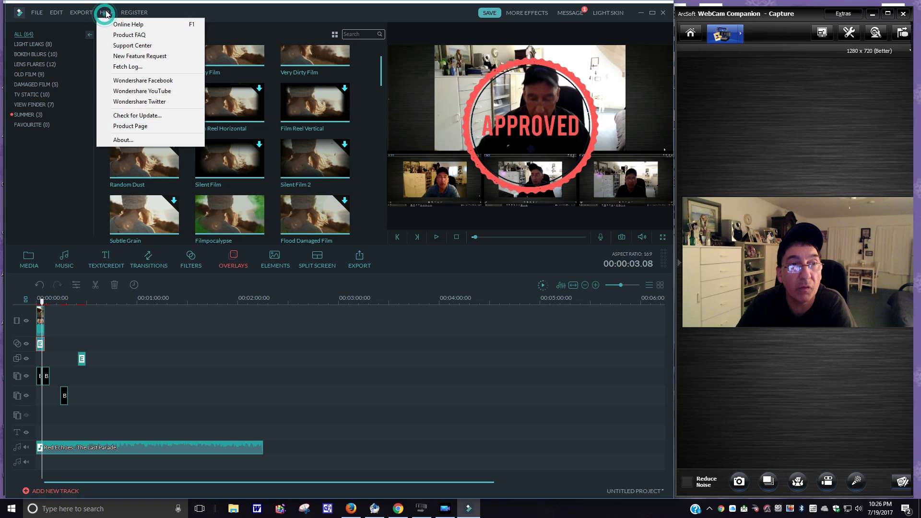
pyautogui.click(122, 117)
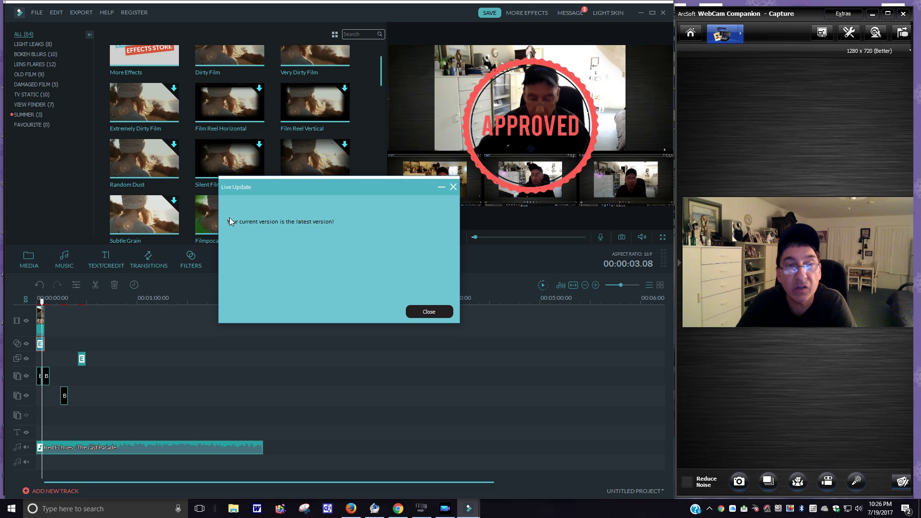
pyautogui.click(426, 311)
# View Filmora's version information in the About window and close it.
pyautogui.click(103, 13)
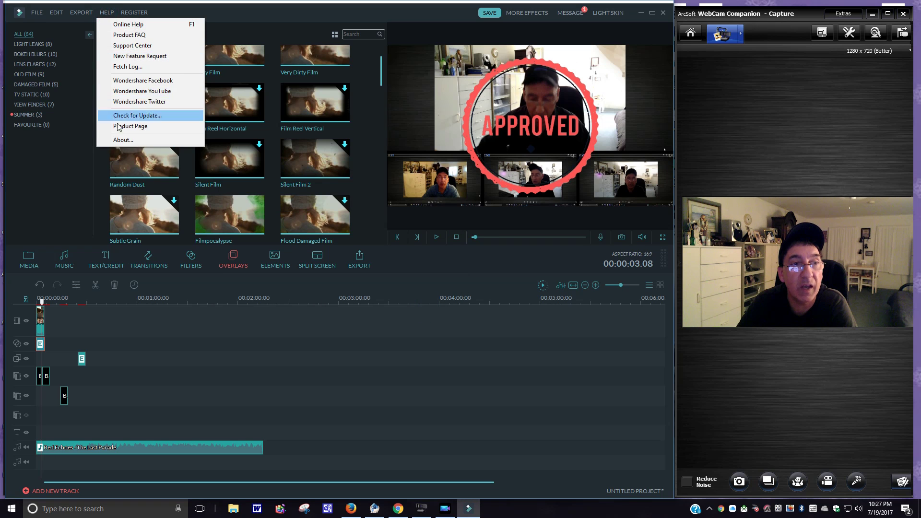
pyautogui.click(120, 139)
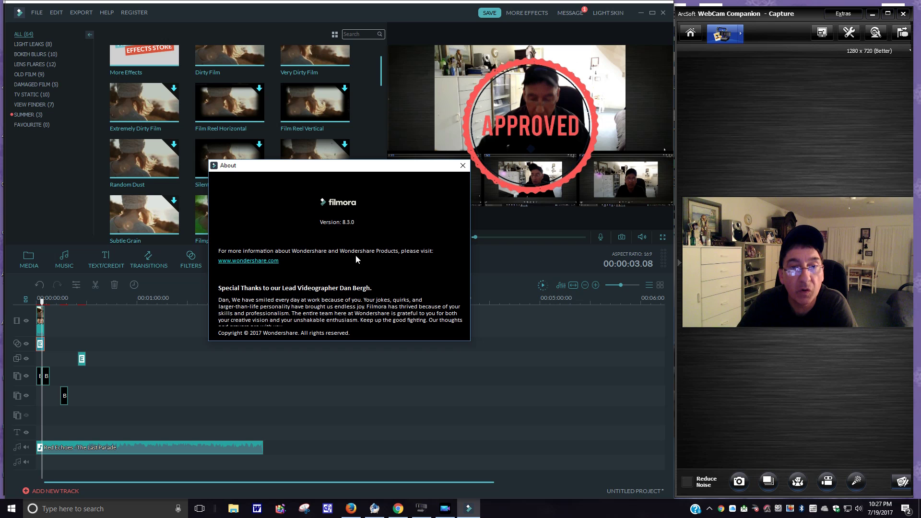
pyautogui.click(462, 167)
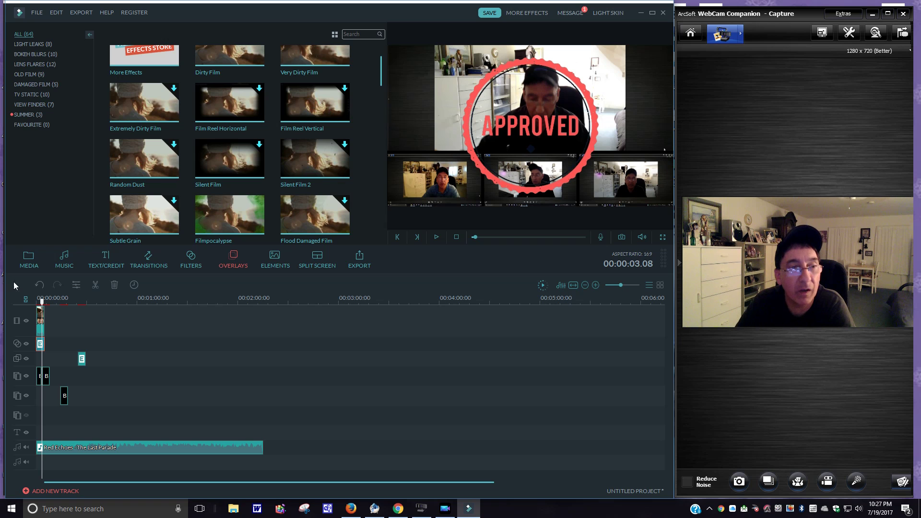
# Look over the filters, add the Col_split_2 transition to the end of the split-screen clip, and play the timeline from the beginning.
pyautogui.click(189, 269)
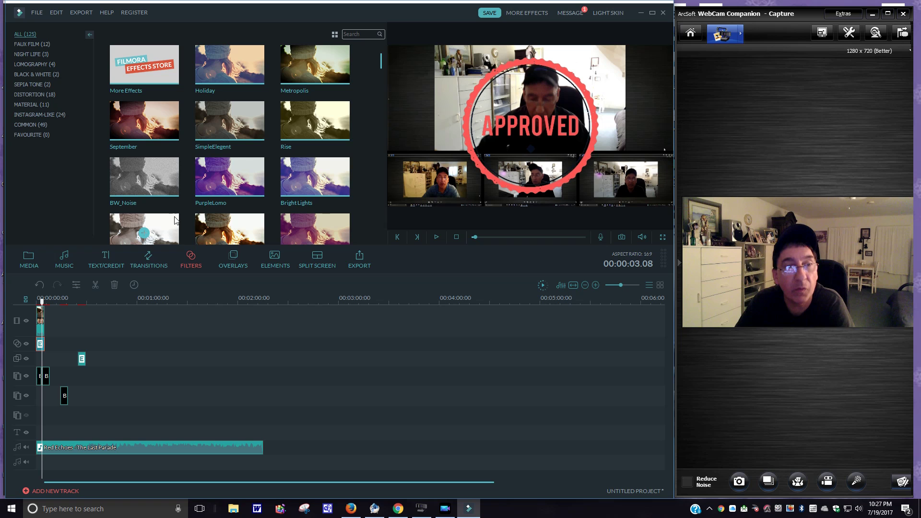
pyautogui.click(145, 262)
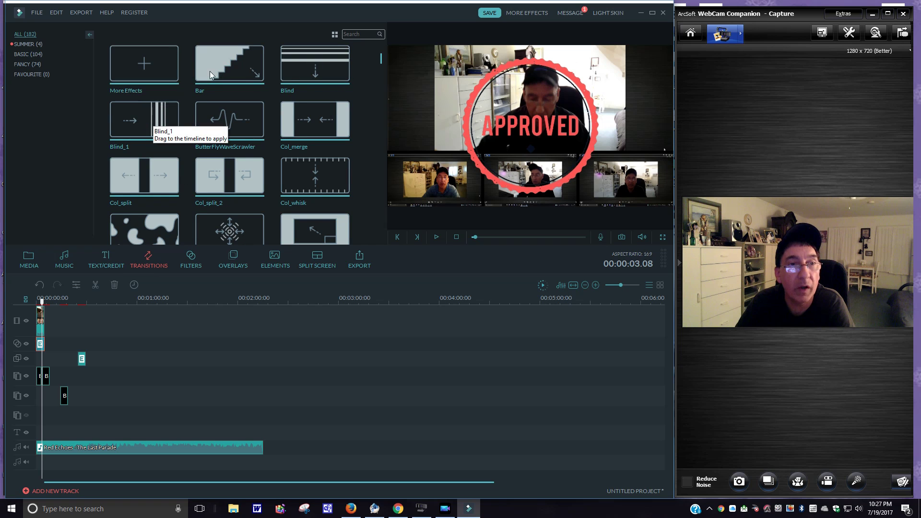
pyautogui.click(228, 177)
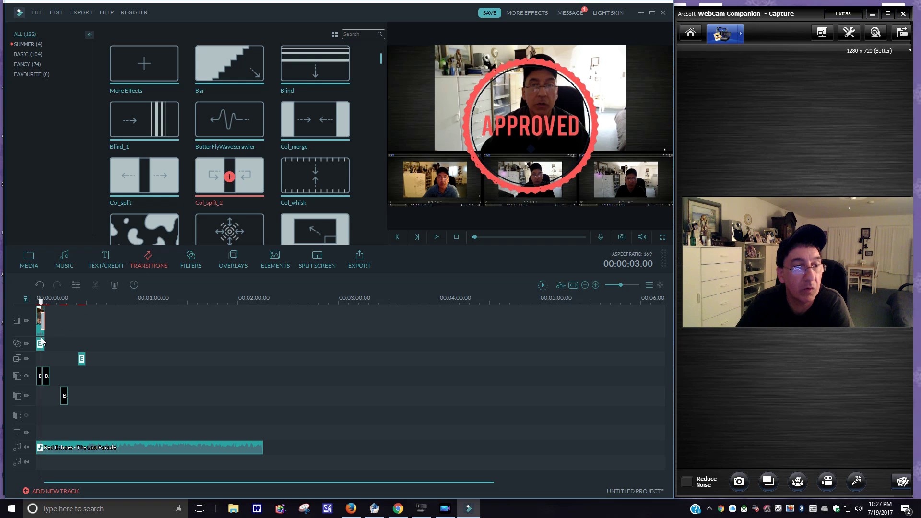
pyautogui.click(229, 177)
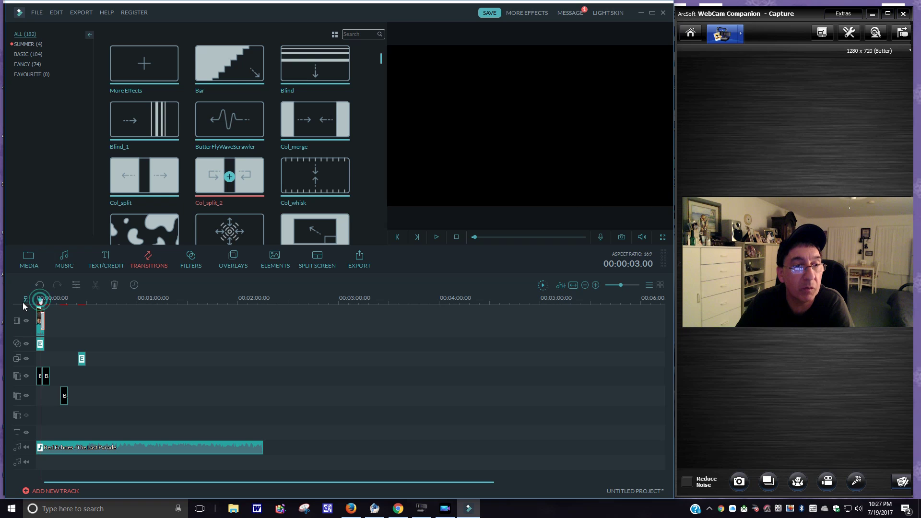
pyautogui.moveTo(41, 301); pyautogui.dragTo(38, 302)
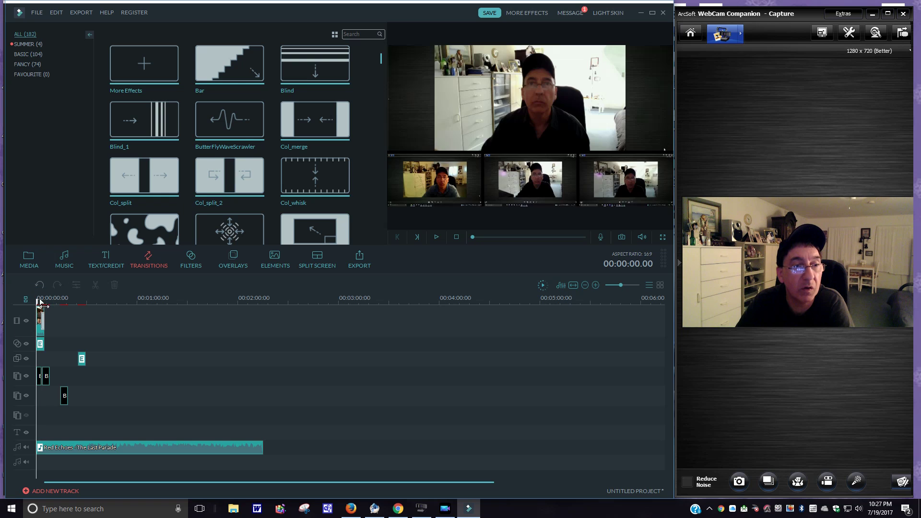
pyautogui.click(437, 238)
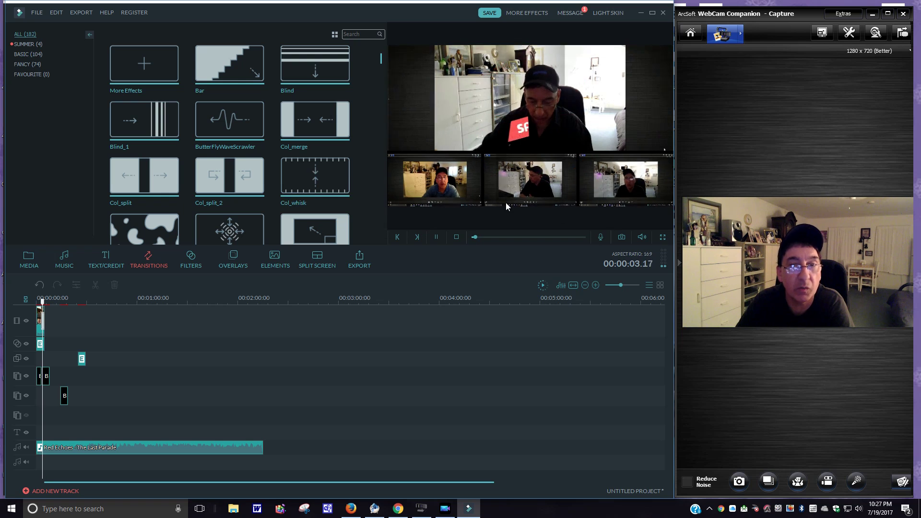
# Apply the ButterFlyWaveScrawler transition to the end of the split-screen clip and try the Dissolve transition from the Basic category.
pyautogui.moveTo(327, 195)
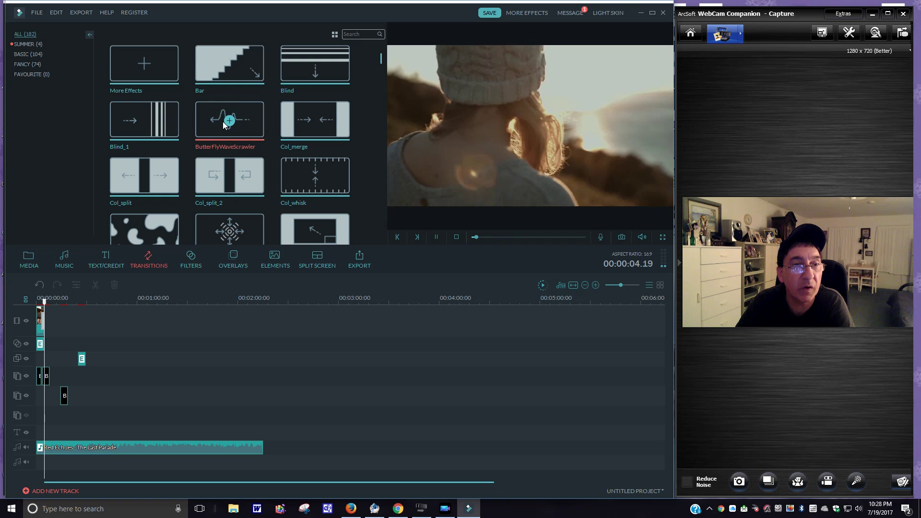
pyautogui.click(229, 122)
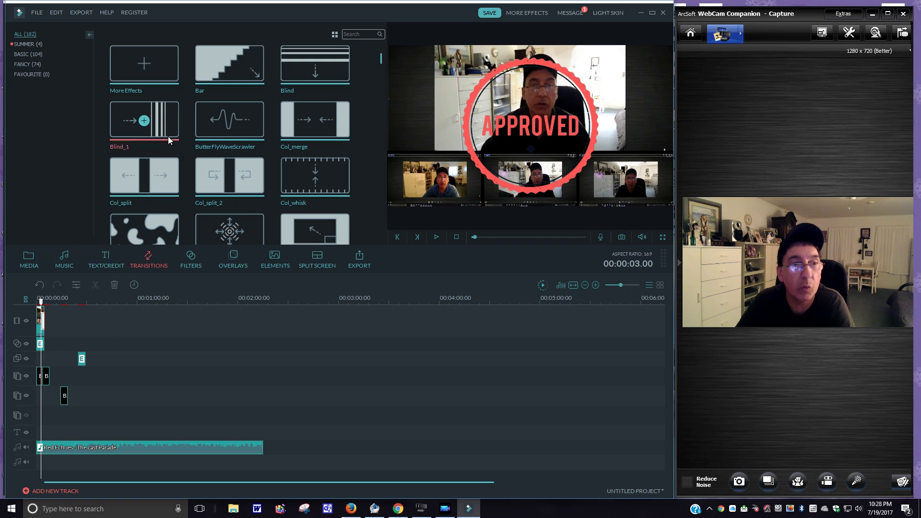
pyautogui.click(27, 53)
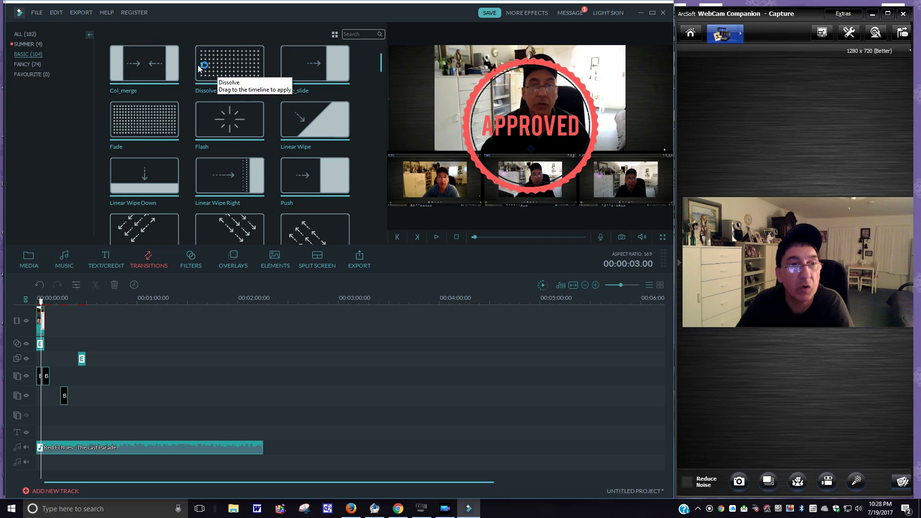
pyautogui.click(209, 67)
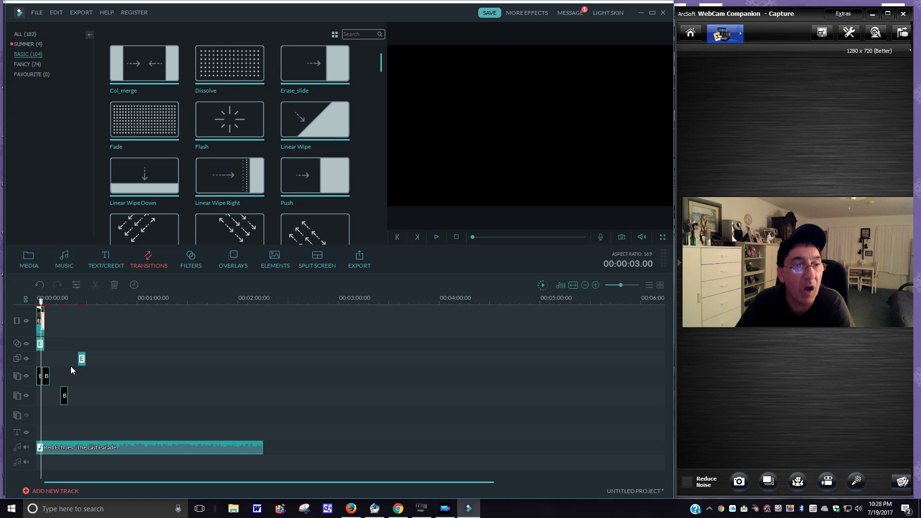
# Play the timeline from the separate effect clip at about 24 seconds and pause once playback has passed it.
pyautogui.click(76, 392)
pyautogui.click(83, 360)
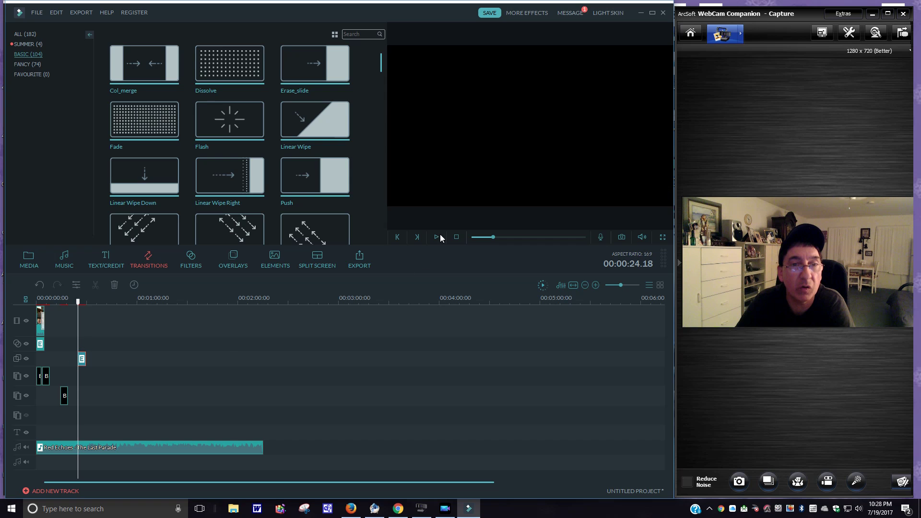
pyautogui.click(438, 237)
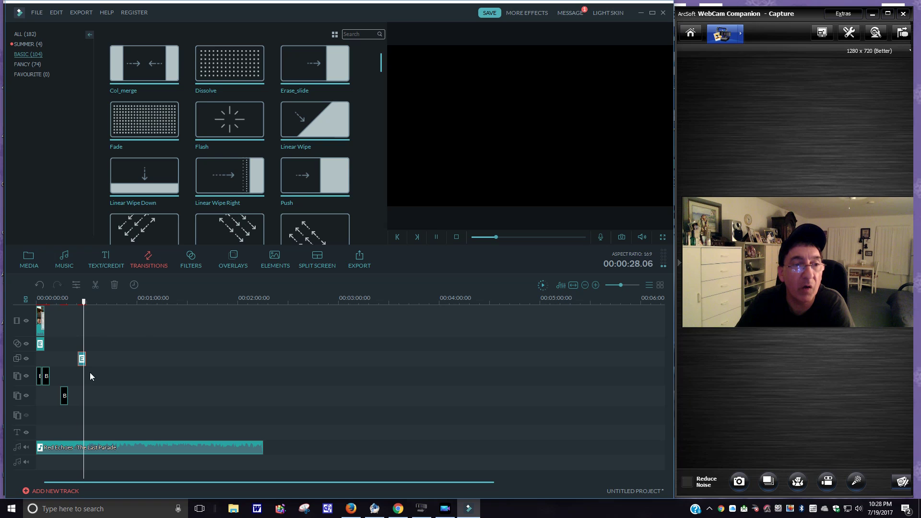
pyautogui.click(434, 238)
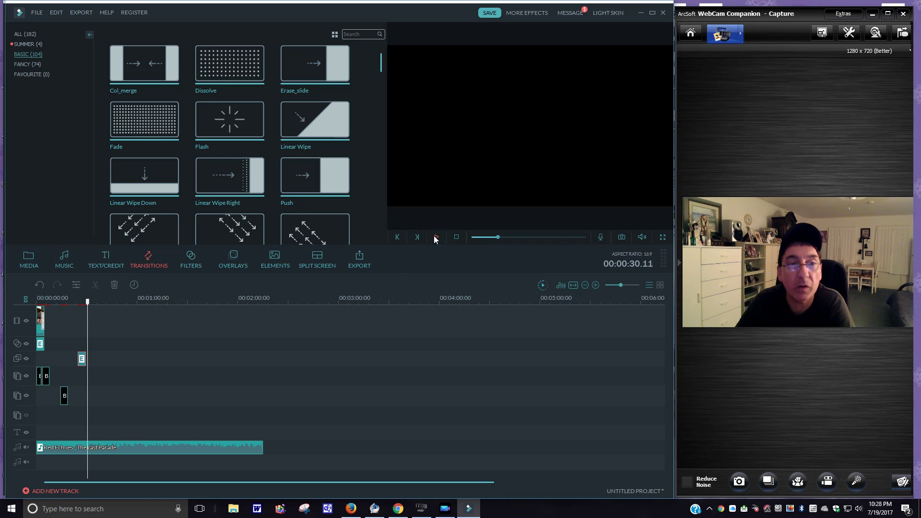
# Browse the custom title presets, preview the Sneak Peak Video title, and return to the separate effect clip on the timeline.
pyautogui.click(100, 268)
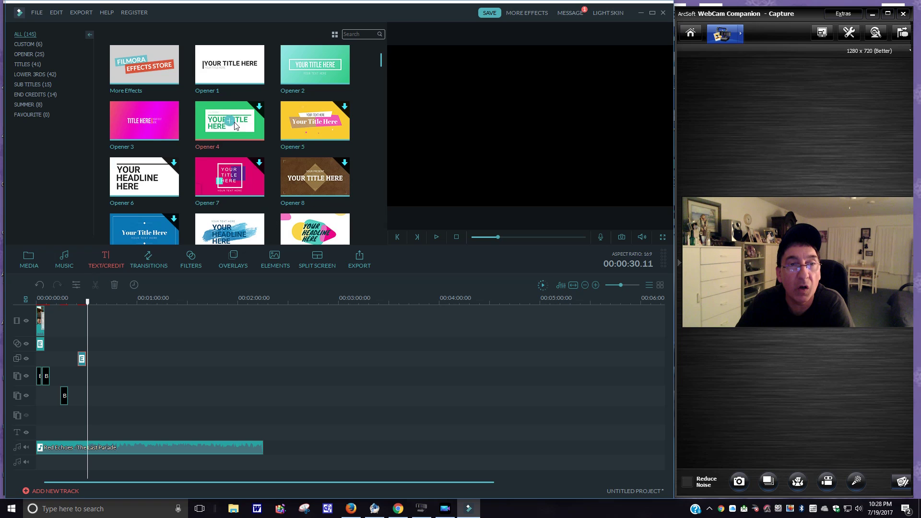
pyautogui.click(27, 45)
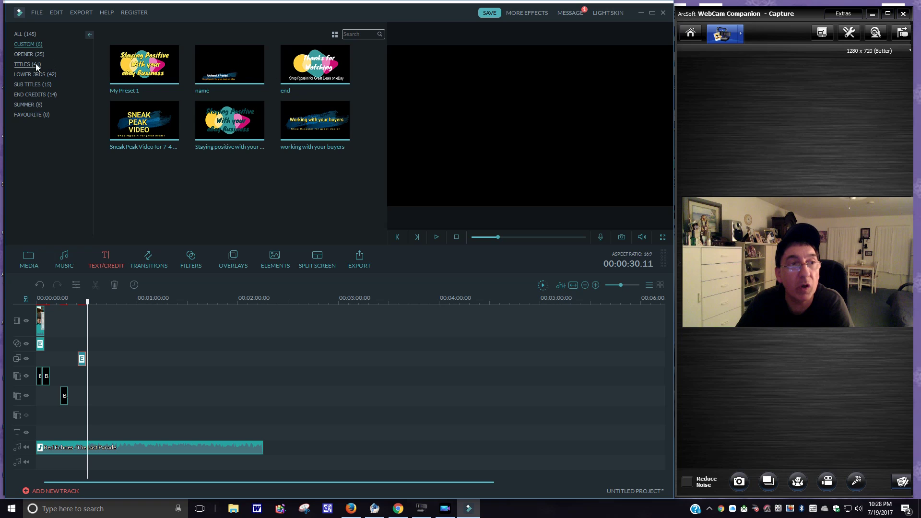
pyautogui.click(142, 130)
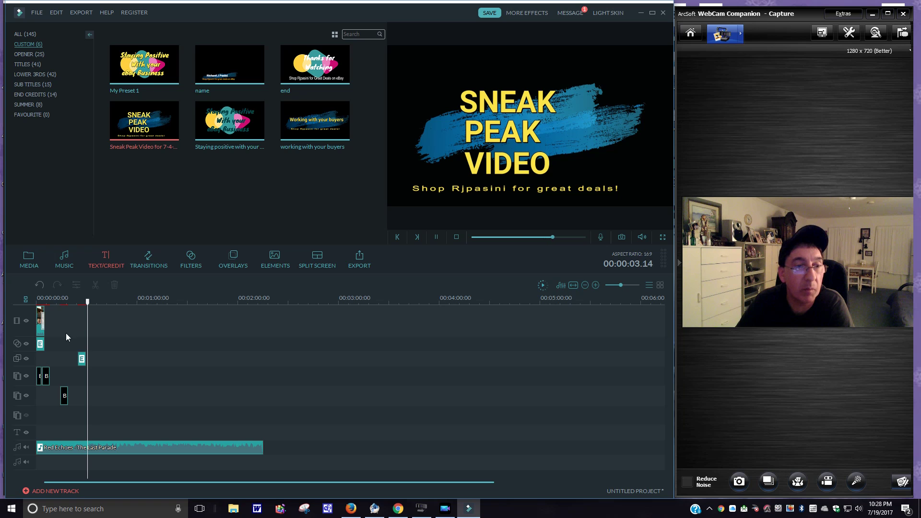
pyautogui.click(82, 361)
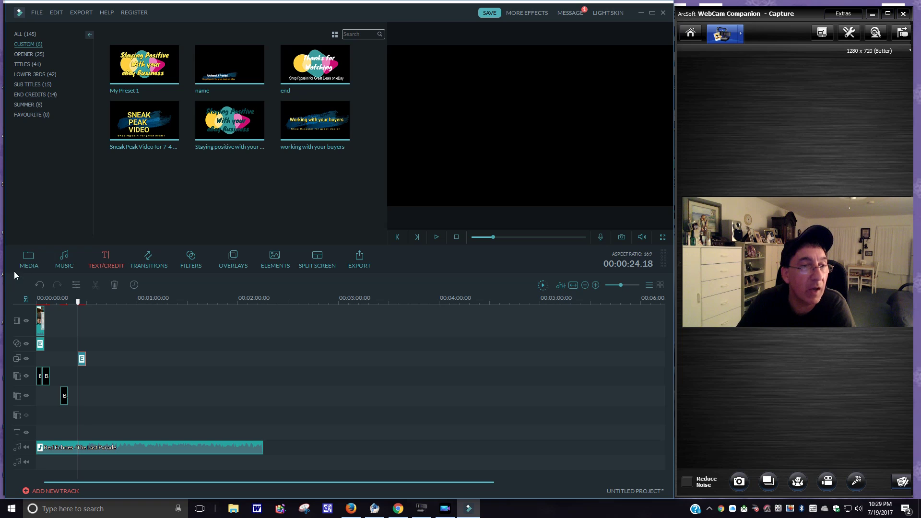
# Browse the Sound Effect category of the music library and preview the Transition Swoosh sound.
pyautogui.click(64, 259)
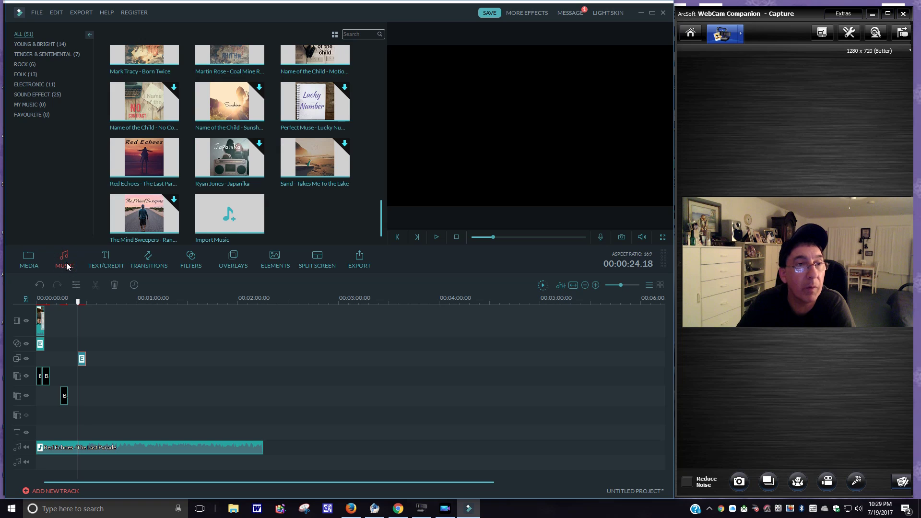
pyautogui.click(29, 95)
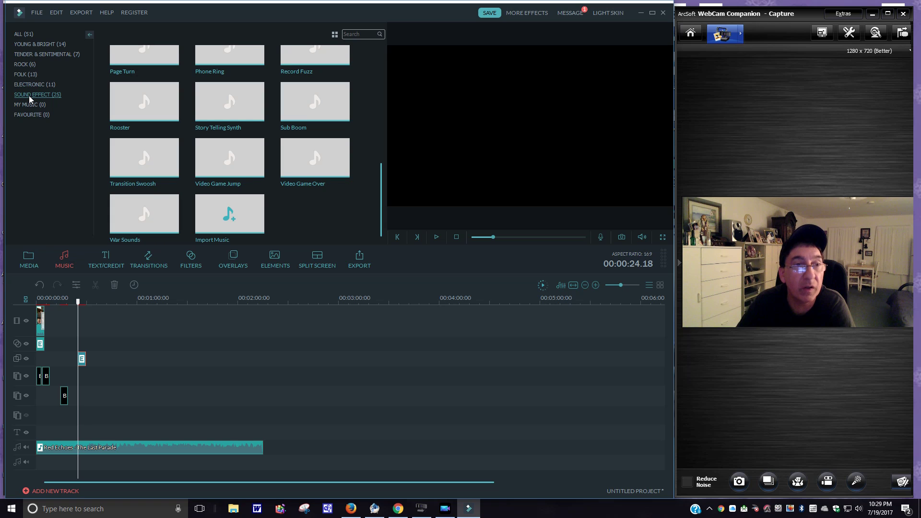
pyautogui.moveTo(135, 163)
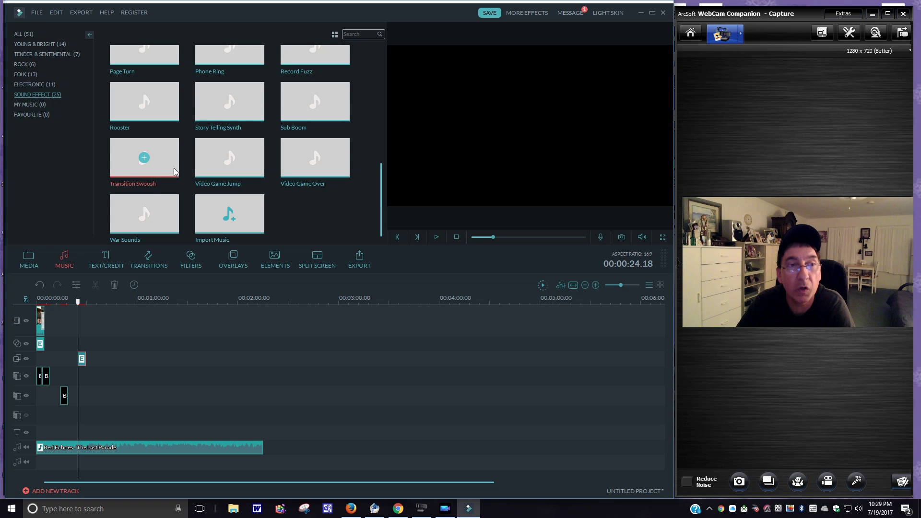
pyautogui.click(160, 163)
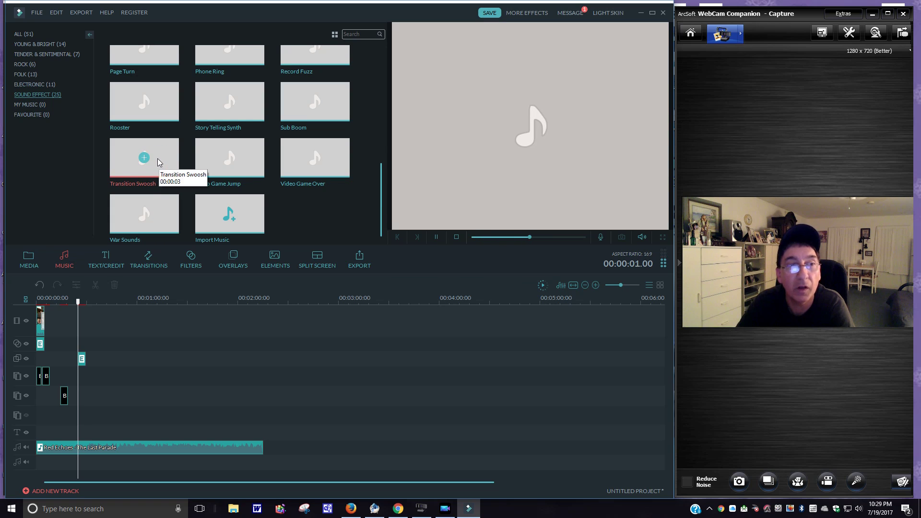
# Preview the Rooster sound effect, stop its playback, and return to the start of the Sound Effect list.
pyautogui.moveTo(151, 105)
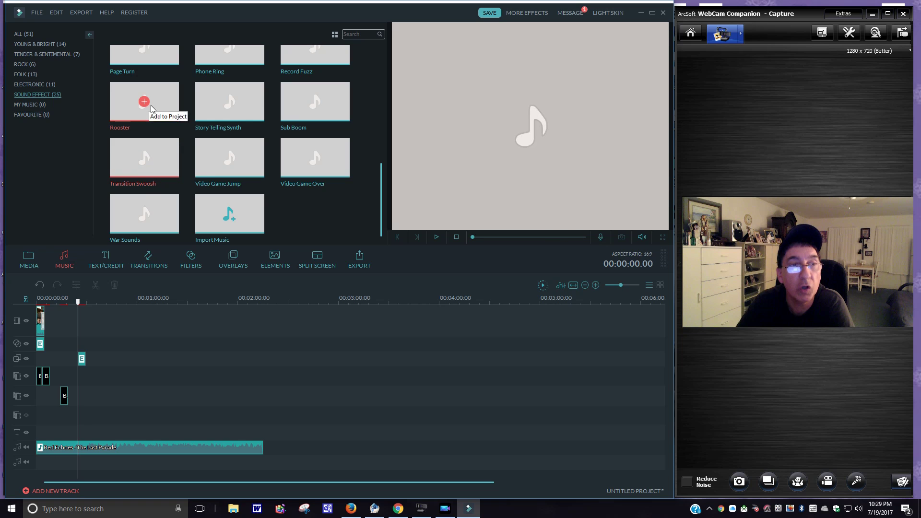
pyautogui.click(154, 108)
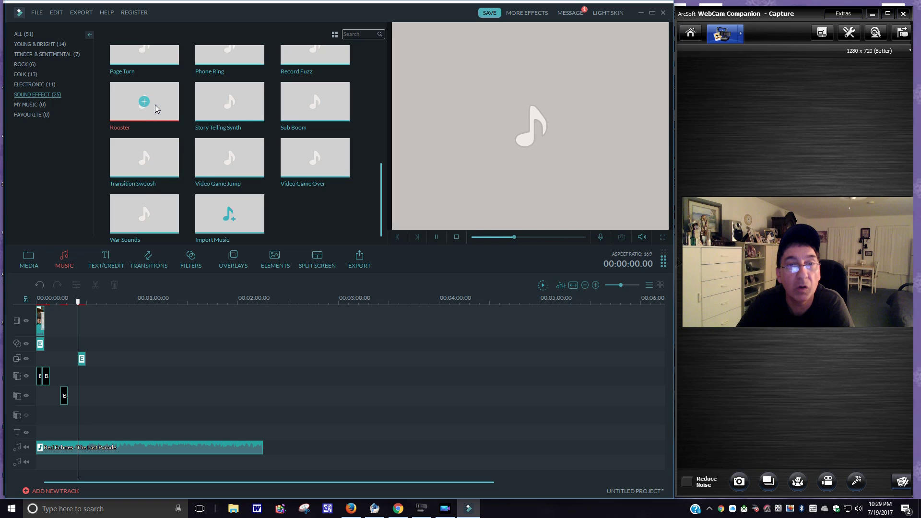
pyautogui.click(436, 237)
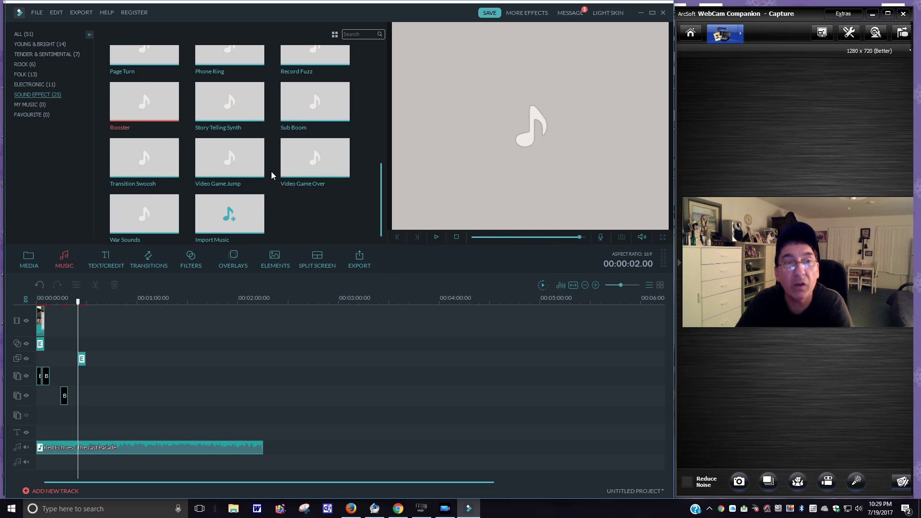
pyautogui.scroll(5, 338, 161)
pyautogui.moveTo(140, 120)
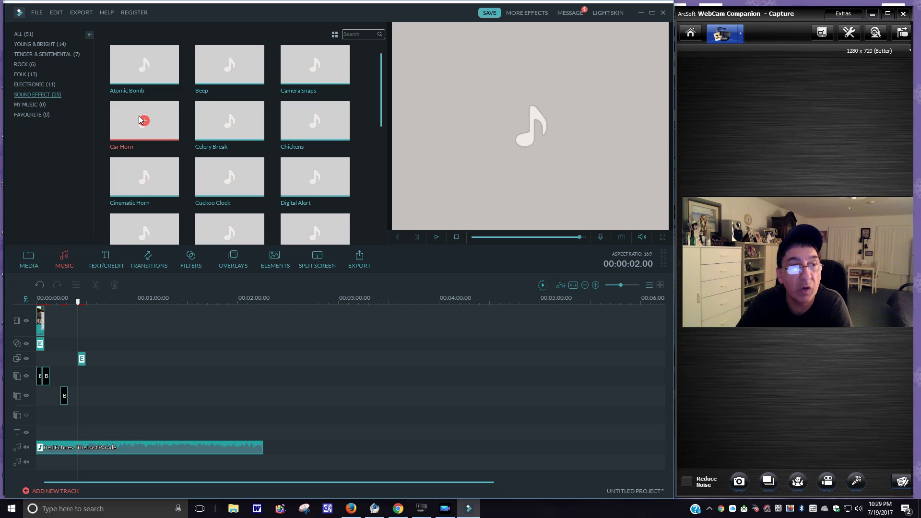
# Browse the Electronic, My Music, Sound Effect, Folk, Rock and Tender & Sentimental categories of the music library.
pyautogui.click(27, 85)
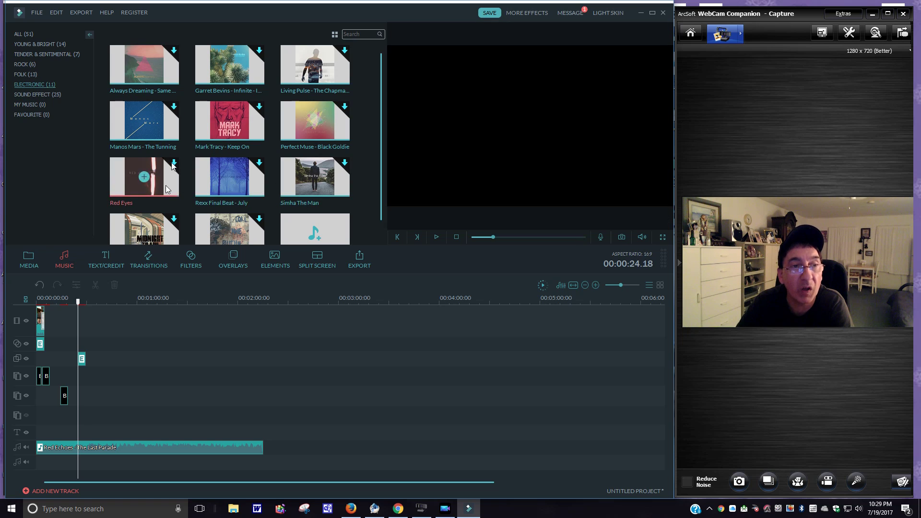
pyautogui.scroll(-1, 179, 136)
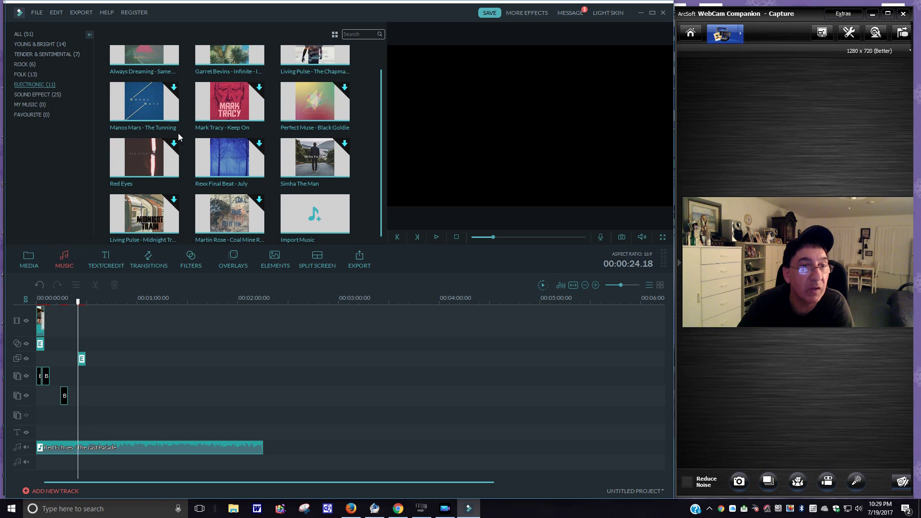
pyautogui.scroll(1, 179, 138)
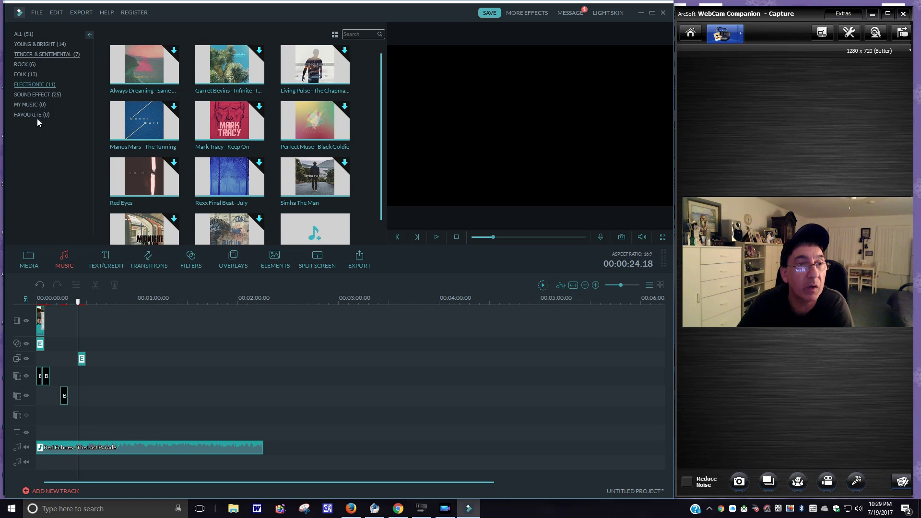
pyautogui.click(74, 261)
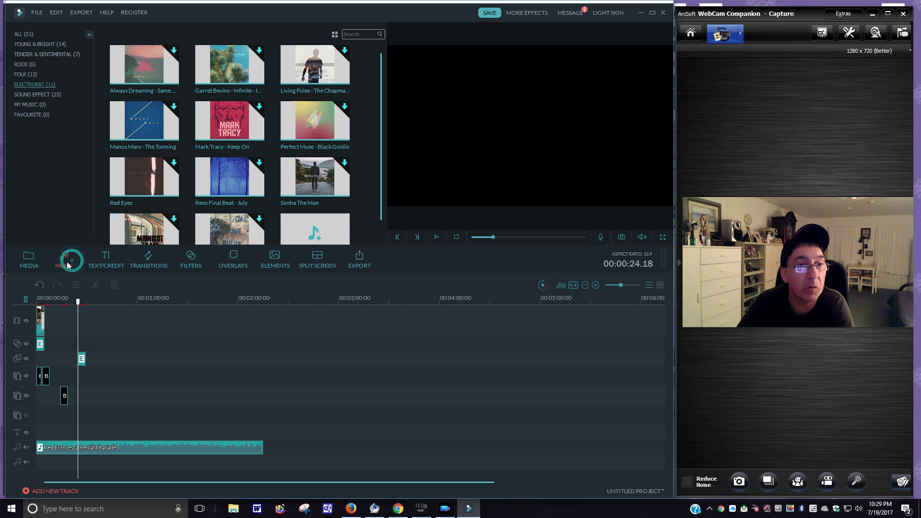
pyautogui.click(24, 117)
pyautogui.click(28, 104)
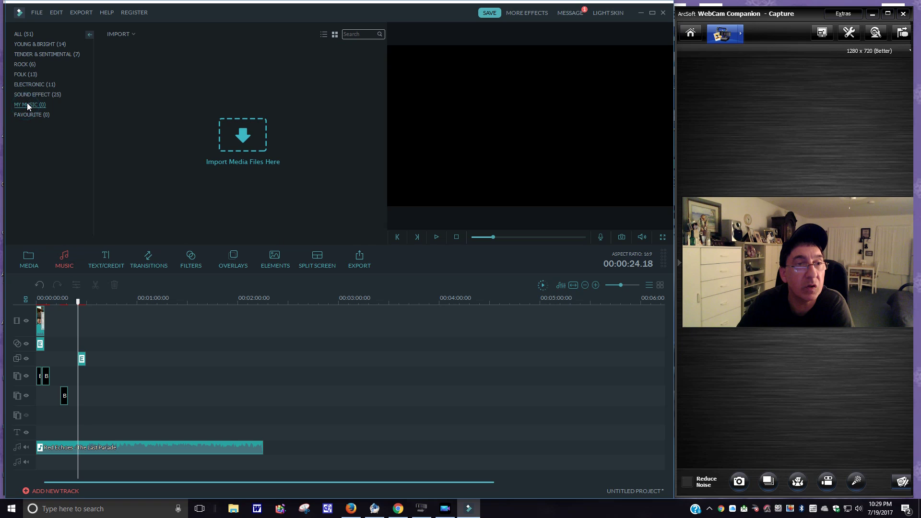
pyautogui.click(29, 96)
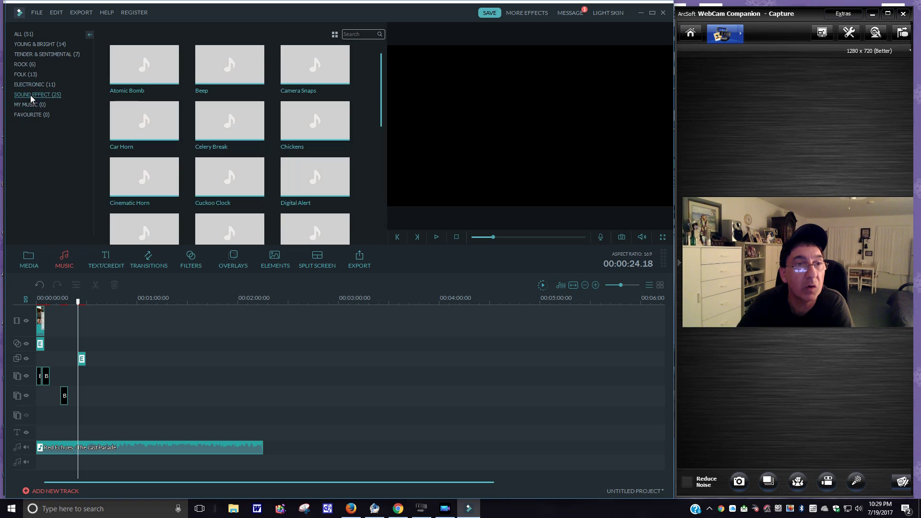
pyautogui.click(24, 75)
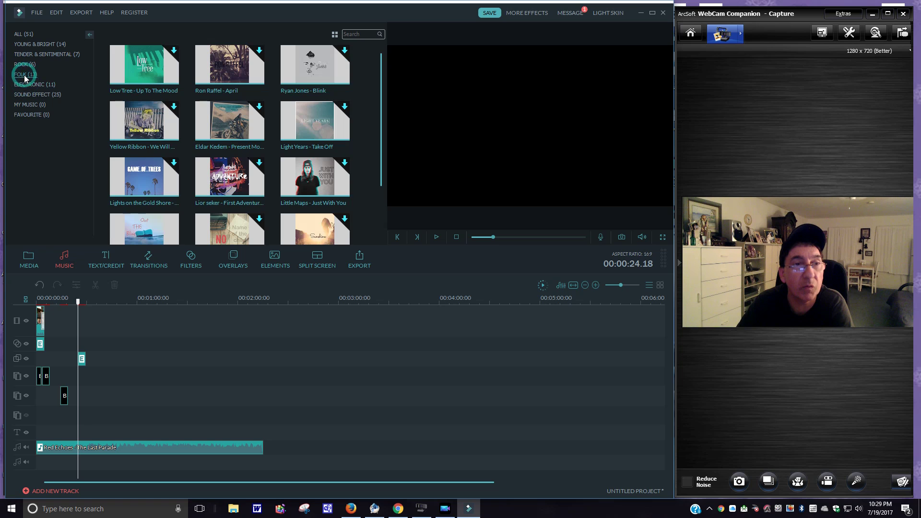
pyautogui.click(21, 64)
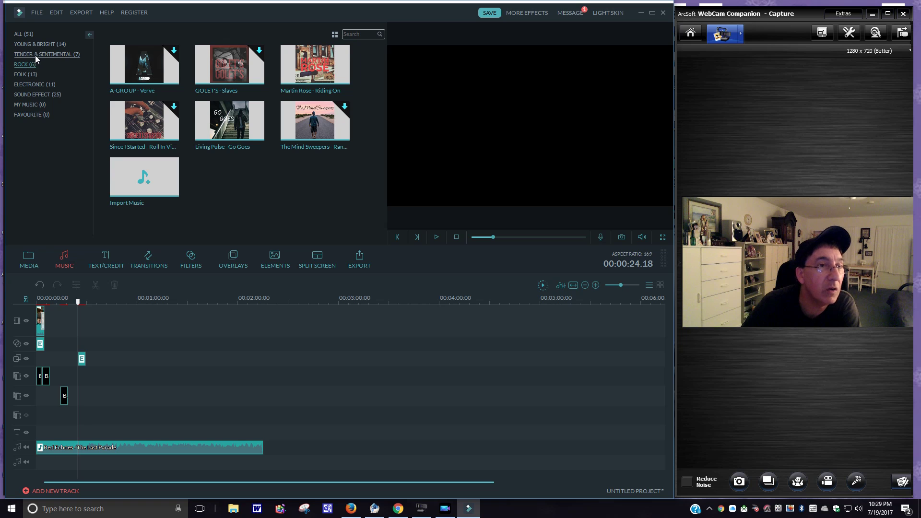
pyautogui.click(35, 55)
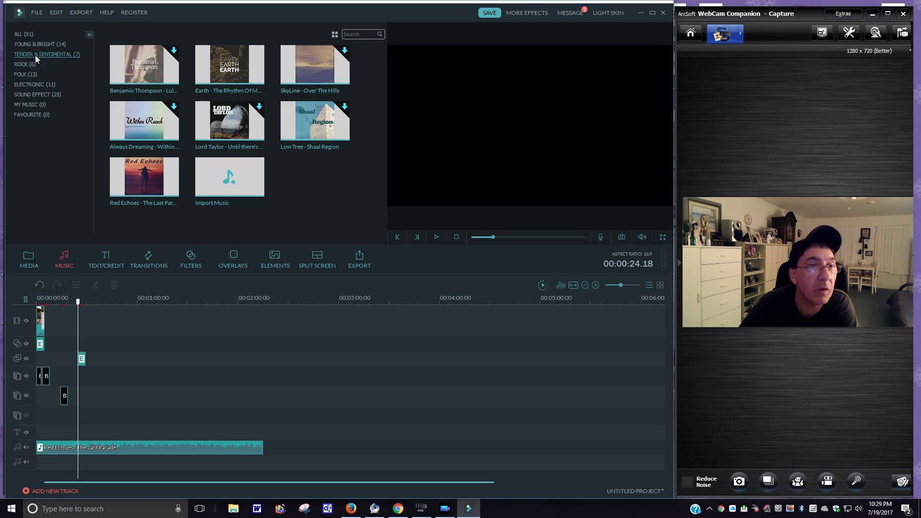
# Preview the track "Earth - The Rhythm Of Memories" and add it to the audio track at the playhead.
pyautogui.click(223, 70)
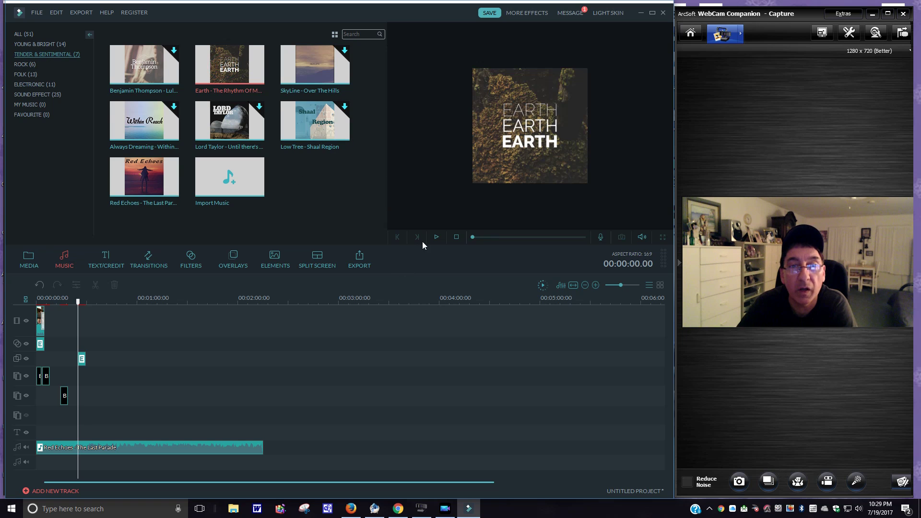
pyautogui.click(437, 238)
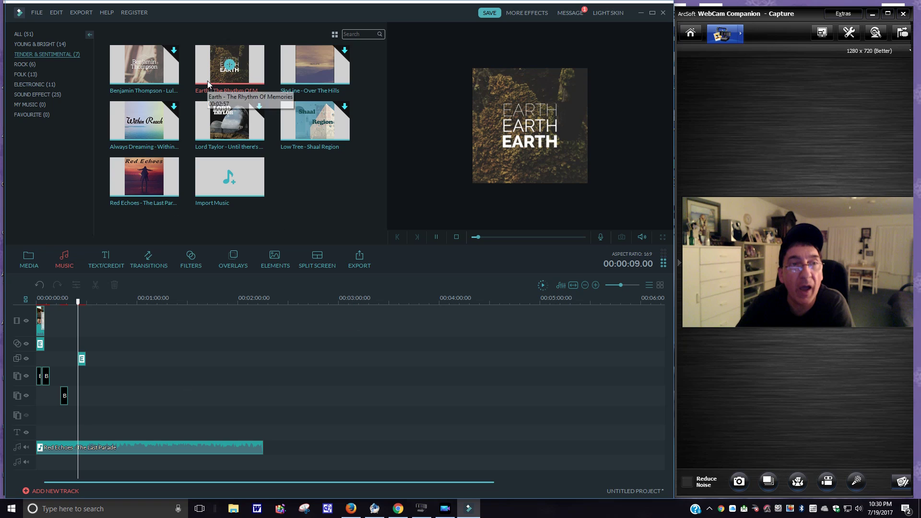
pyautogui.click(229, 73)
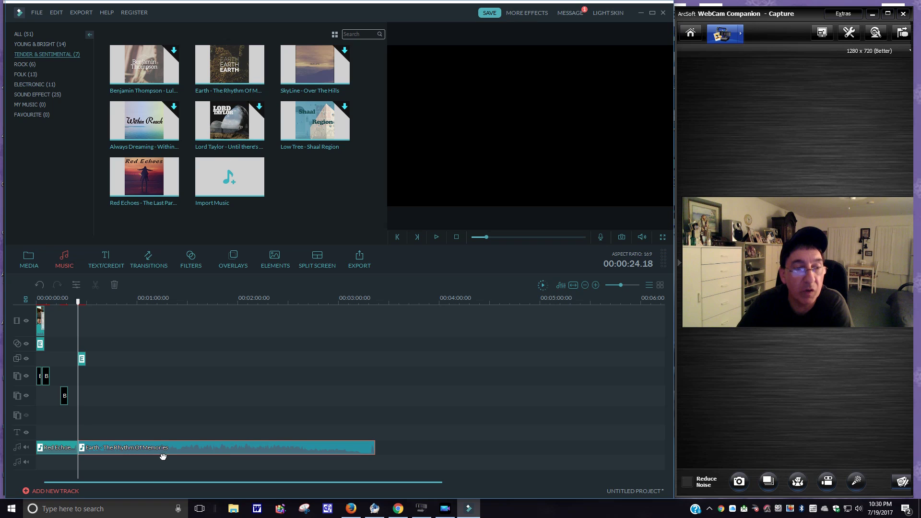
# Lower the volume of the "Earth - The Rhythm Of Memories" clip to 5 during timeline playback and confirm the audio settings.
pyautogui.doubleClick(163, 450)
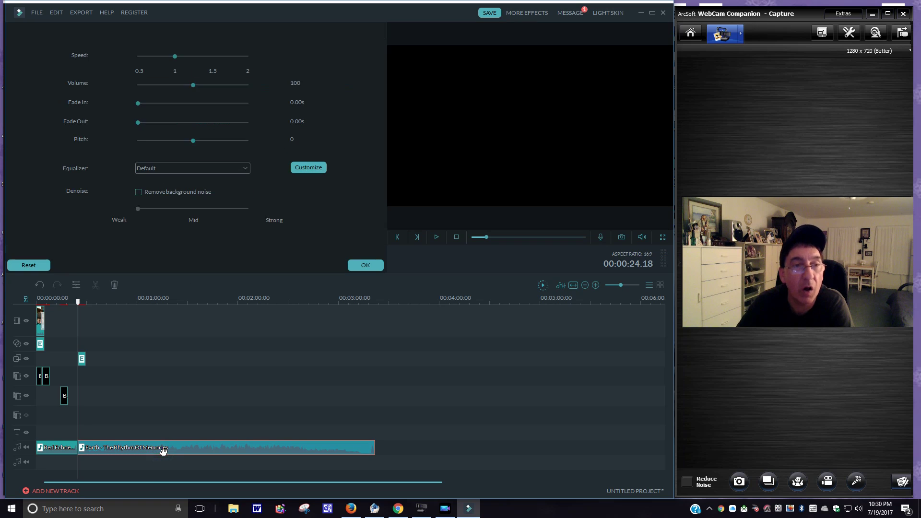
pyautogui.click(362, 267)
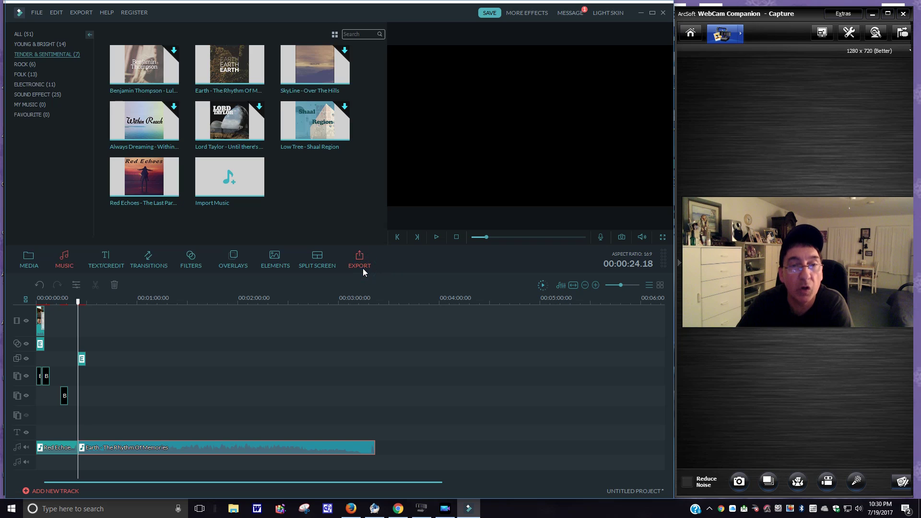
pyautogui.doubleClick(245, 451)
pyautogui.click(437, 238)
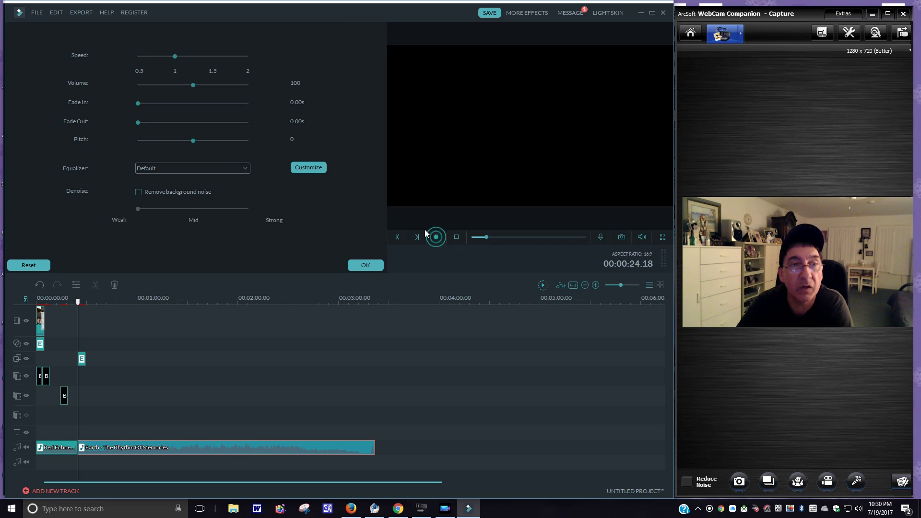
pyautogui.moveTo(193, 86); pyautogui.dragTo(142, 91)
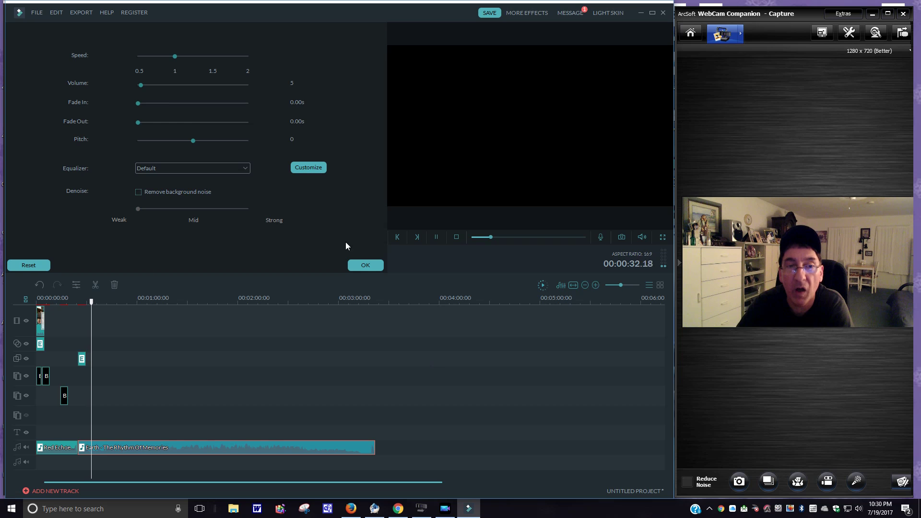
pyautogui.click(370, 267)
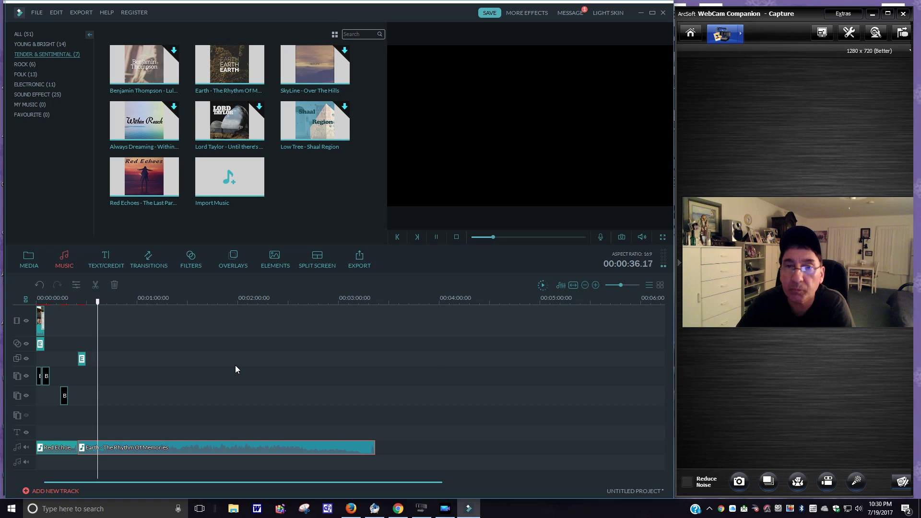
# Compare the MP4 export quality presets, set the quality to Best, and close the output window without exporting.
pyautogui.moveTo(448, 512)
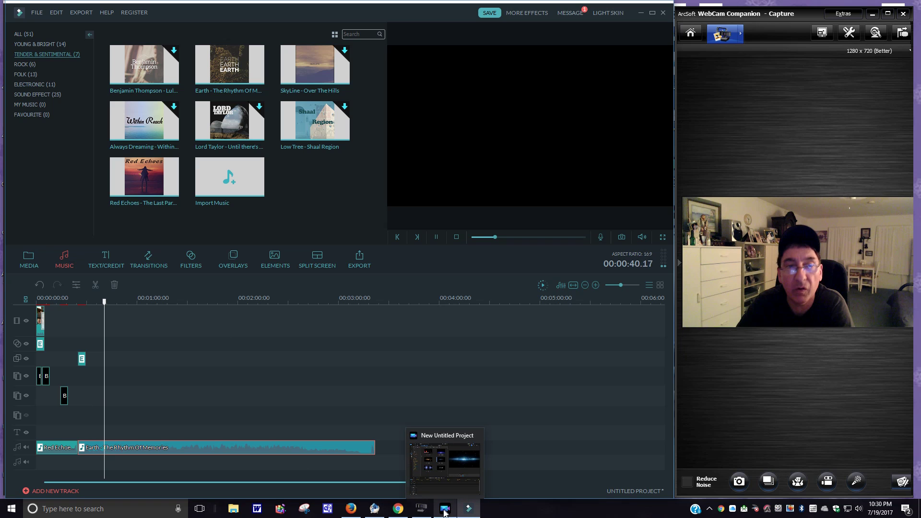
pyautogui.click(360, 265)
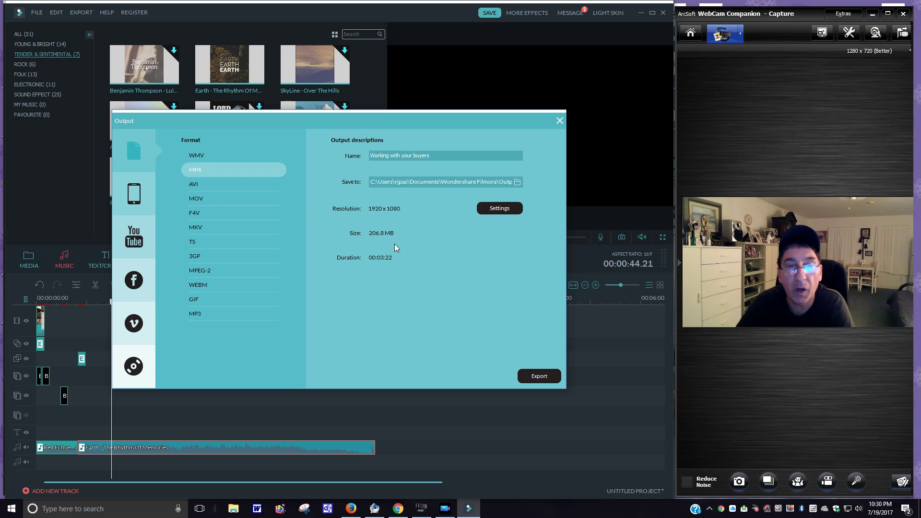
pyautogui.click(497, 209)
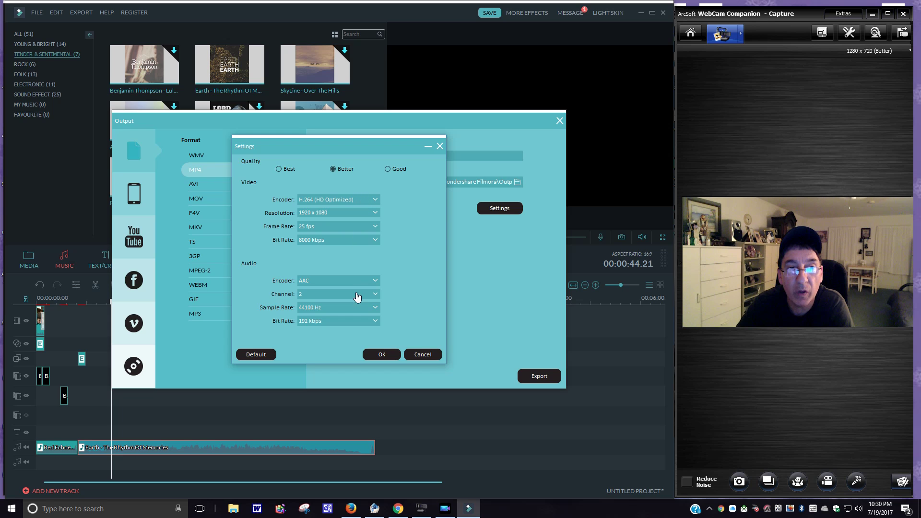
pyautogui.click(279, 169)
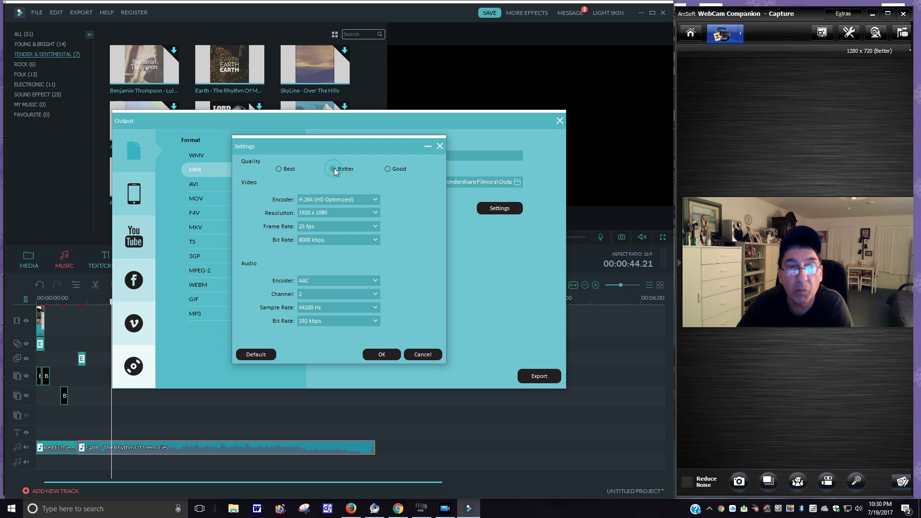
pyautogui.click(388, 169)
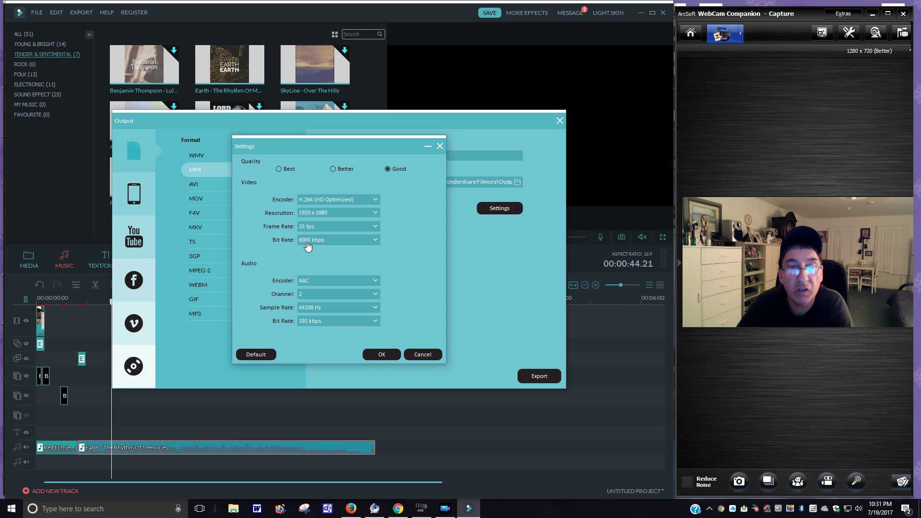
pyautogui.click(333, 169)
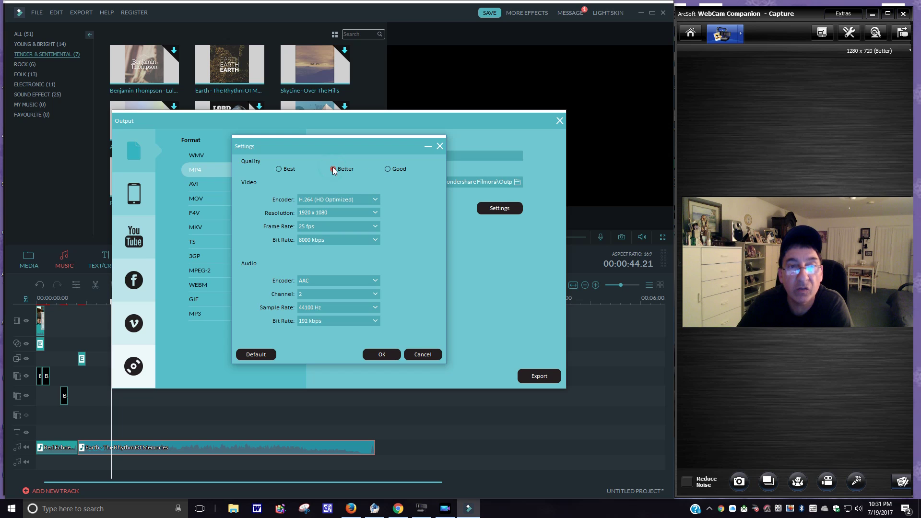
pyautogui.click(279, 169)
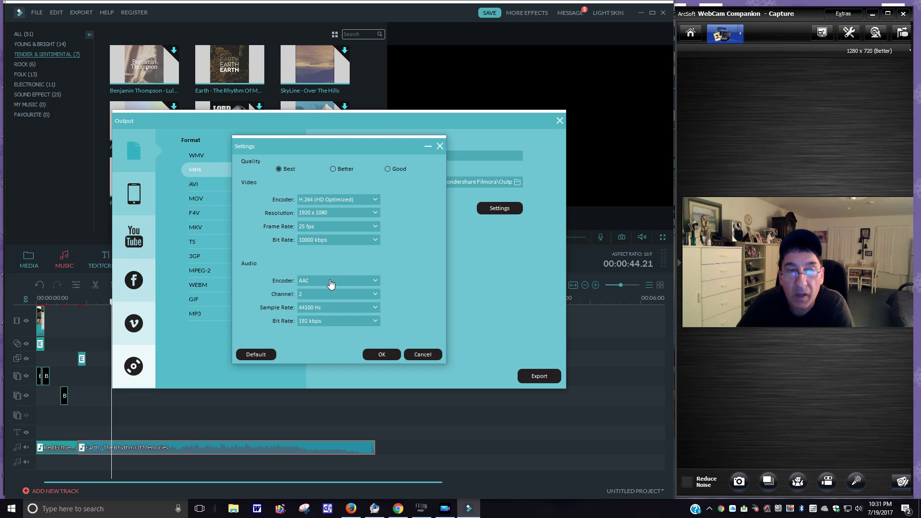
pyautogui.click(381, 355)
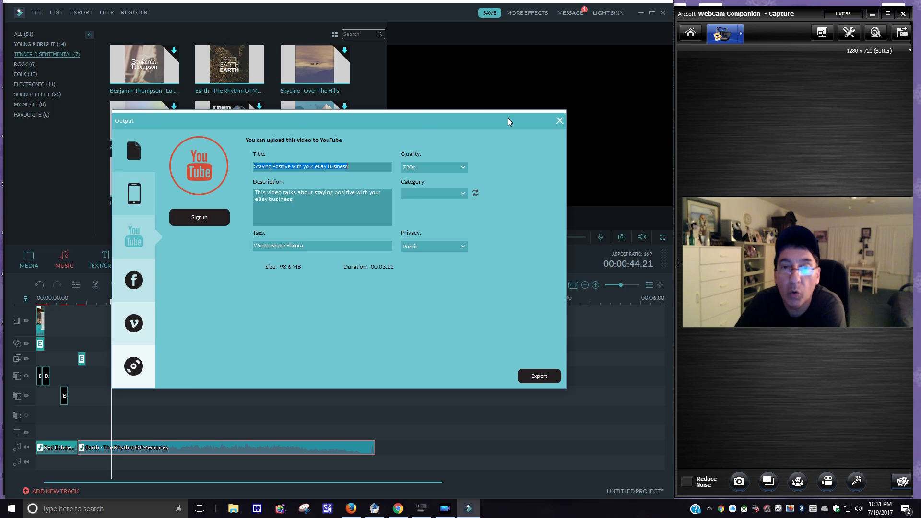
pyautogui.click(560, 120)
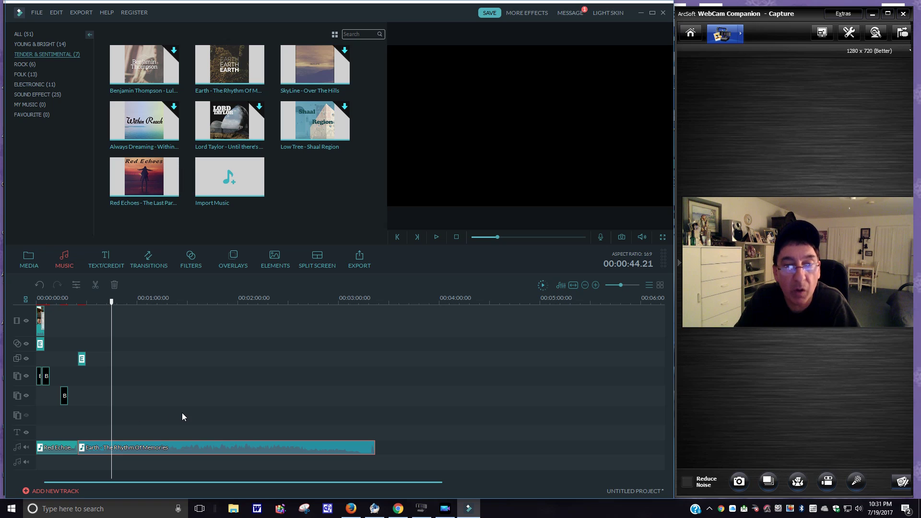
# Try the light skin for the interface and return to the dark skin.
pyautogui.click(609, 14)
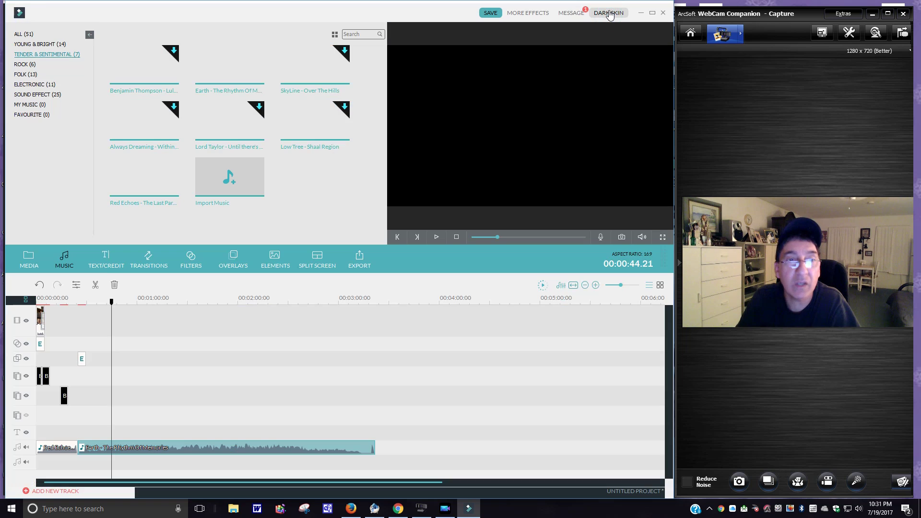
pyautogui.click(610, 13)
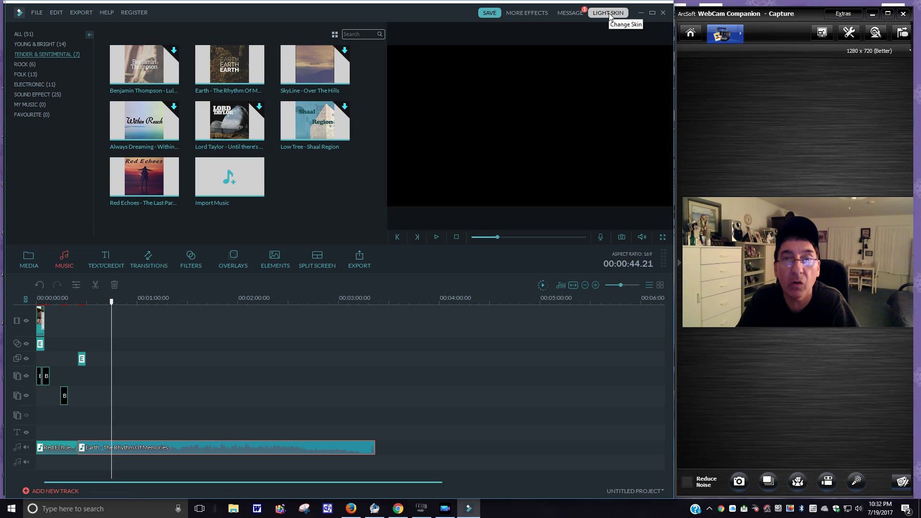
pyautogui.click(608, 13)
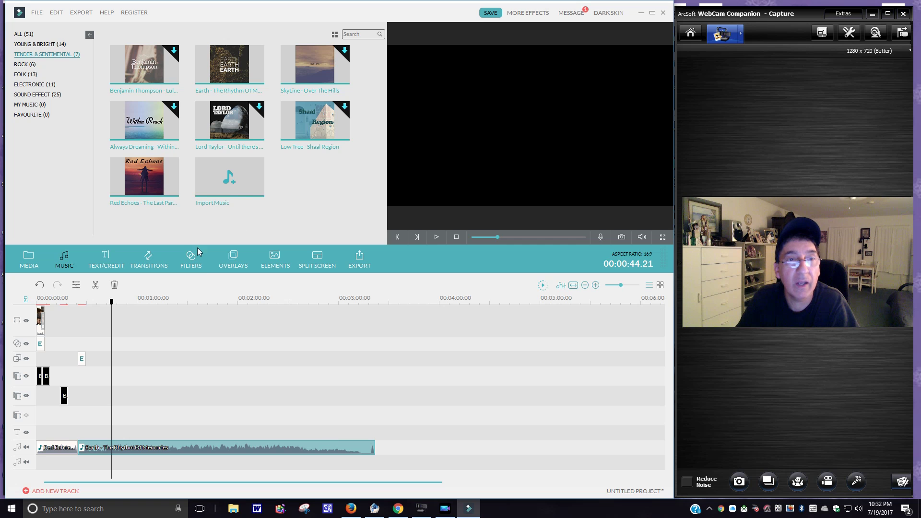
pyautogui.click(608, 15)
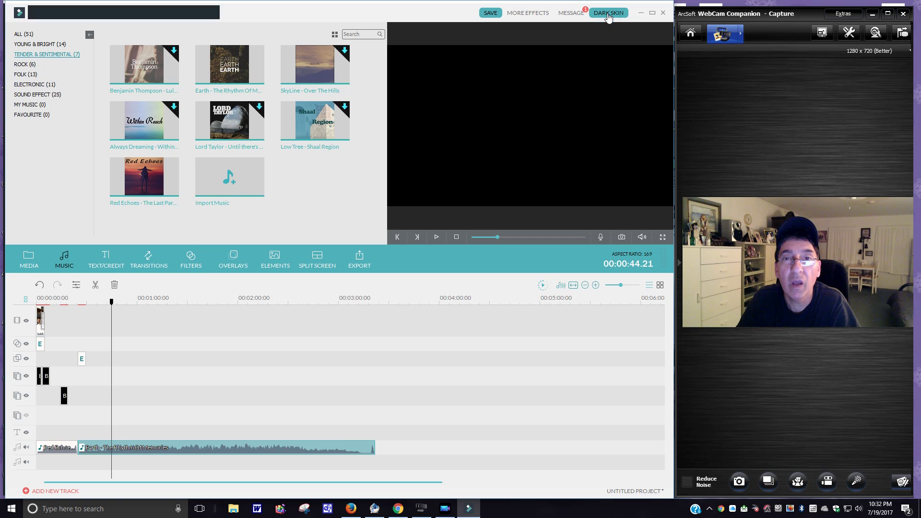
# Switch to PowerDirector with its Sparkling title templates.
pyautogui.click(445, 510)
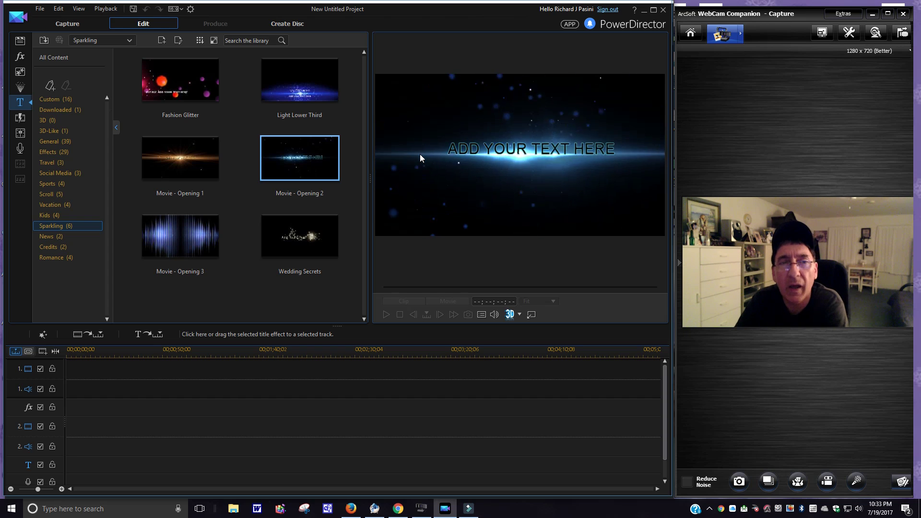
# Preview the Fashion Glitter title template, view it in the Title Designer, and close the designer.
pyautogui.click(185, 90)
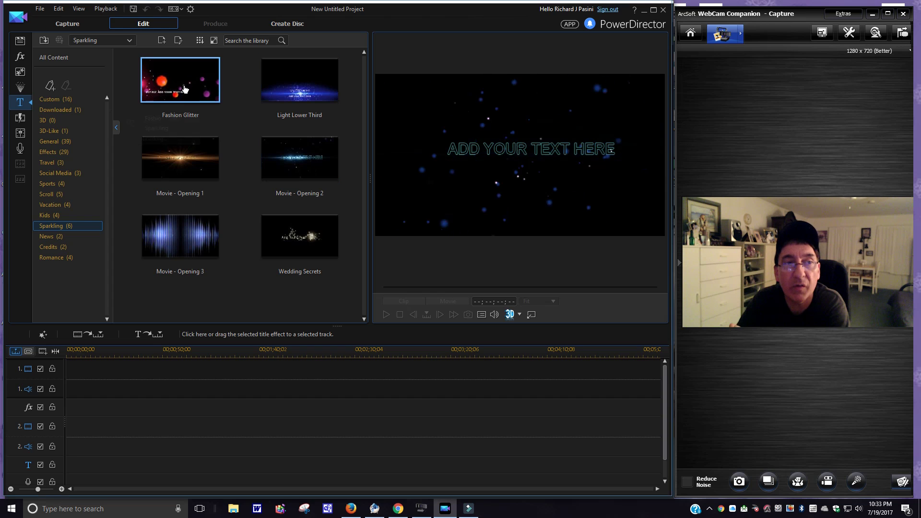
pyautogui.doubleClick(191, 82)
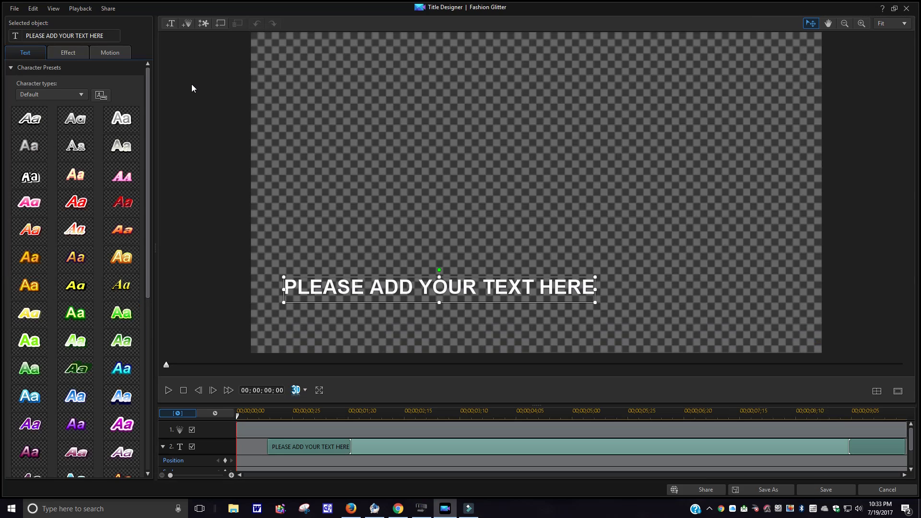
pyautogui.click(906, 8)
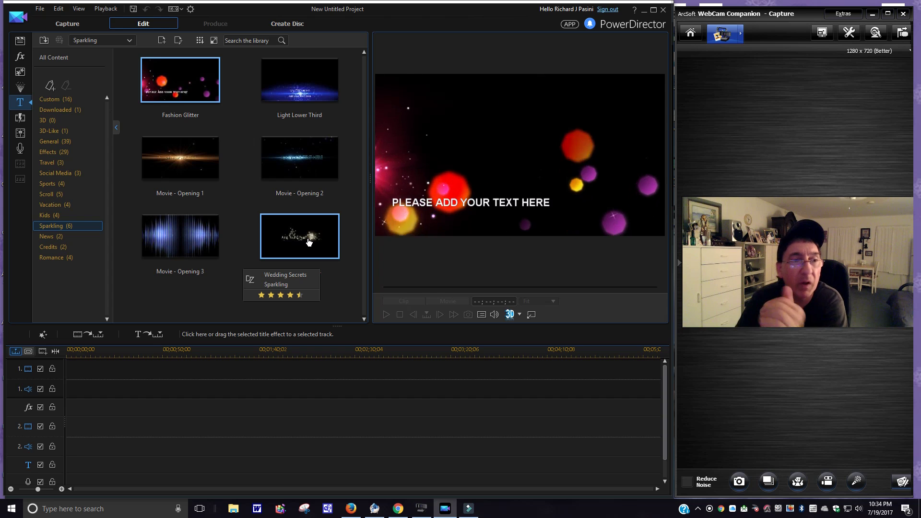
# Preview the Vacation title templates including Vintage Memories 02, plus the Social Media and Travel title categories.
pyautogui.click(51, 205)
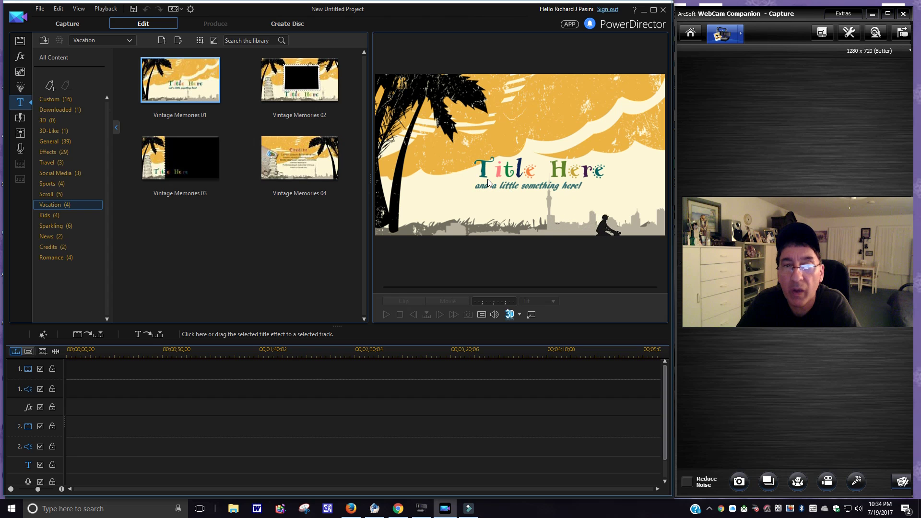
pyautogui.click(301, 90)
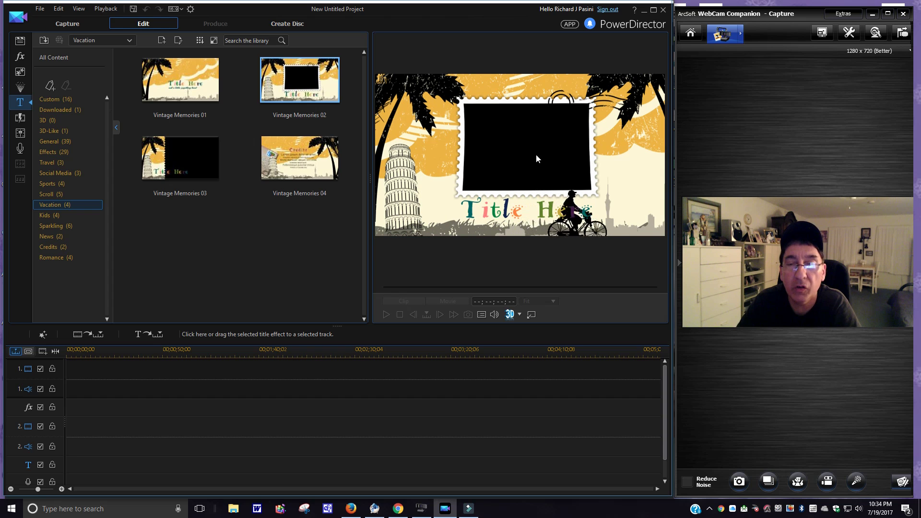
pyautogui.click(55, 173)
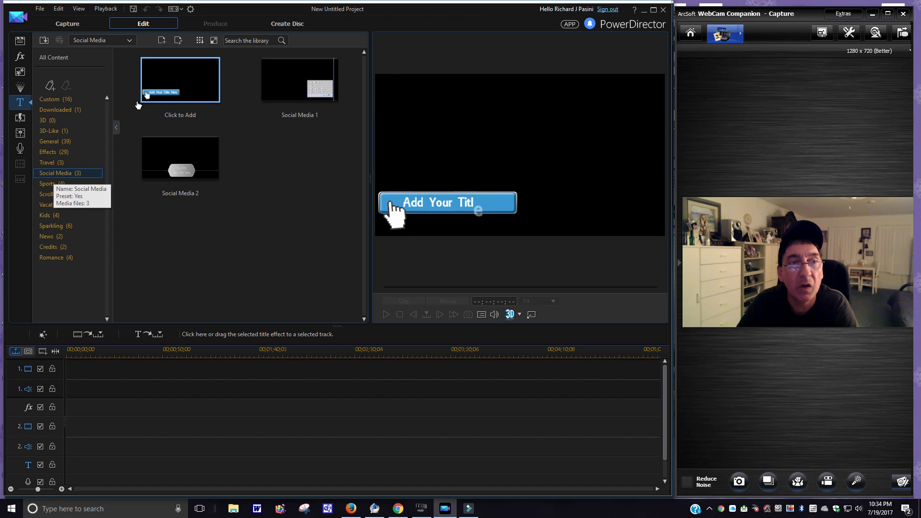
pyautogui.click(49, 163)
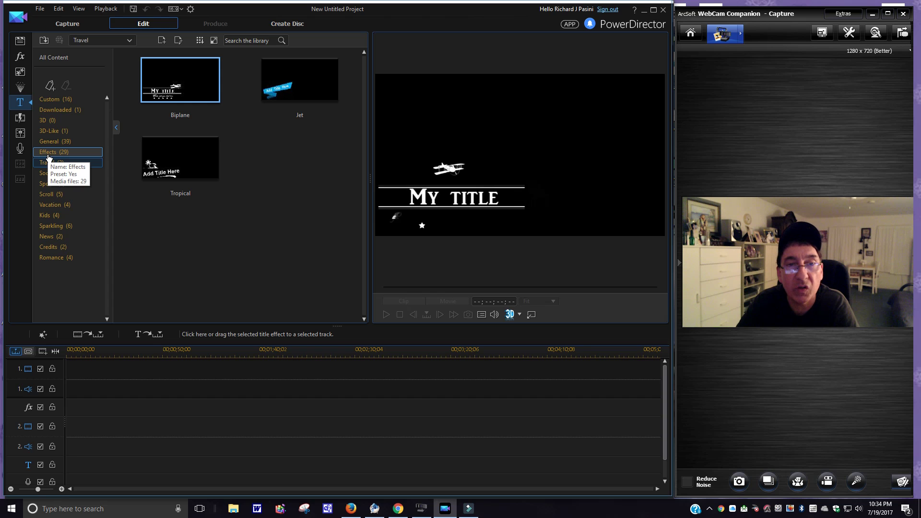
# View the Assembly Line template from the Effects titles in the Title Designer and close the designer.
pyautogui.click(48, 155)
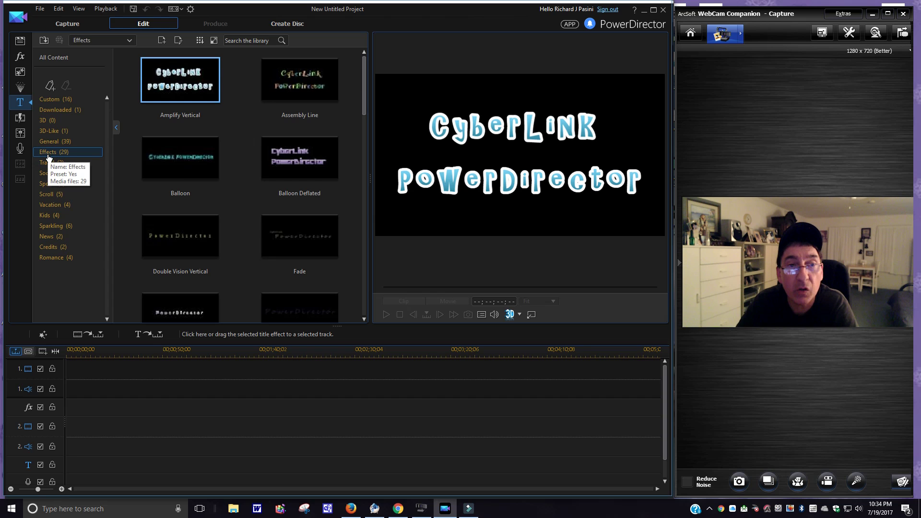
pyautogui.click(297, 90)
pyautogui.doubleClick(489, 152)
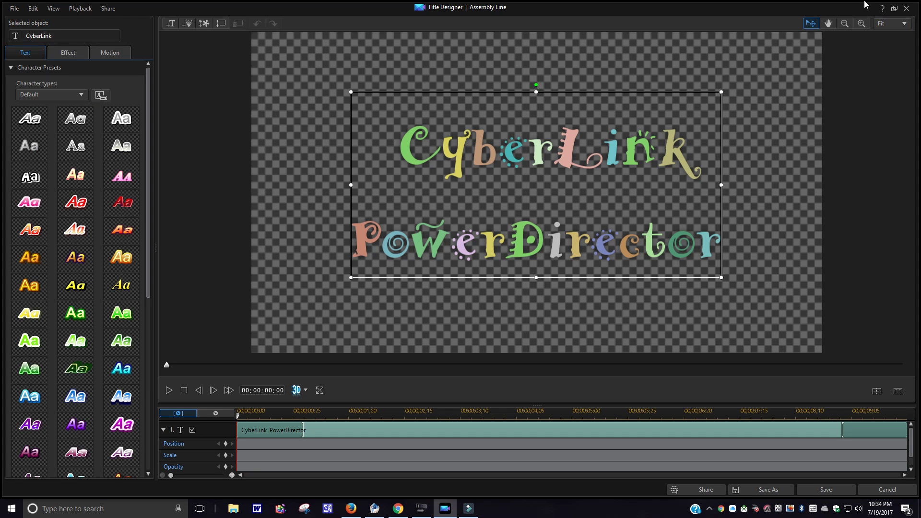
pyautogui.click(906, 8)
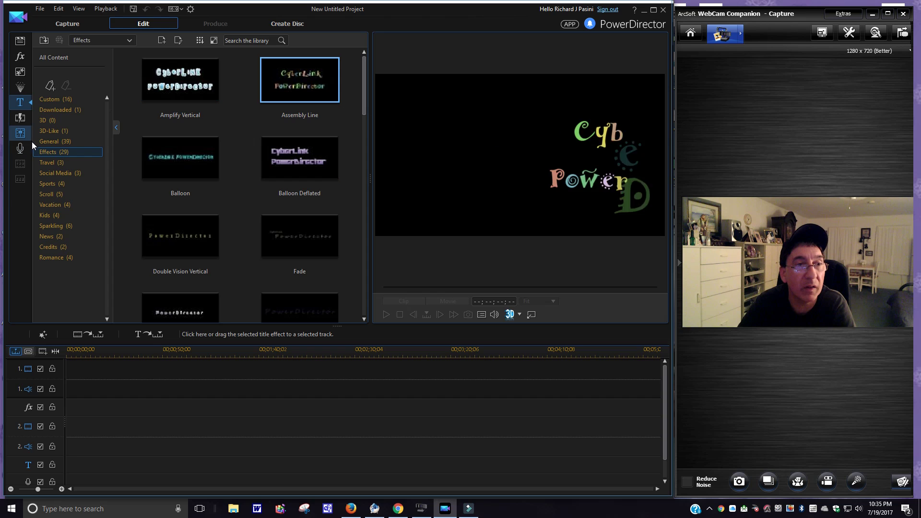
# View the Clover_04 template from the General titles in the Title Designer and leave without saving changes.
pyautogui.click(46, 143)
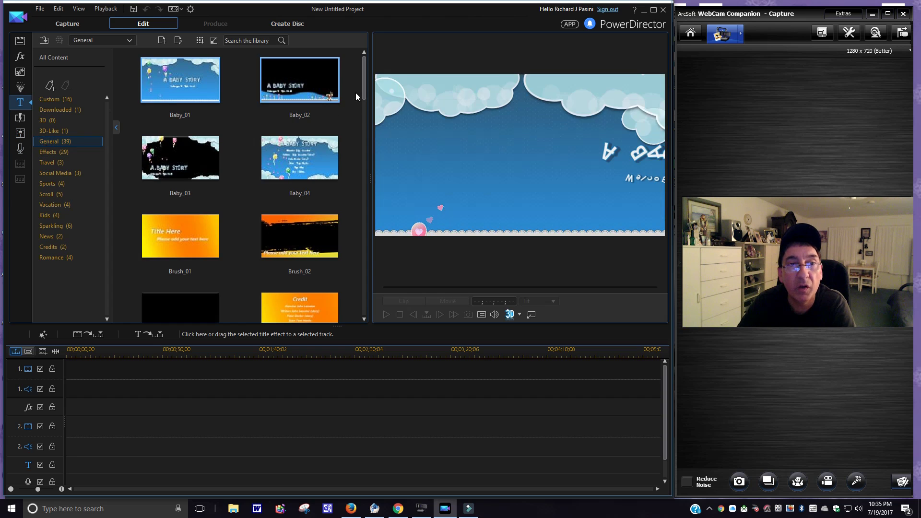
pyautogui.moveTo(366, 86); pyautogui.dragTo(367, 132)
pyautogui.moveTo(367, 145)
pyautogui.mouseDown()
pyautogui.moveTo(367, 155)
pyautogui.moveTo(373, 128)
pyautogui.mouseUp()
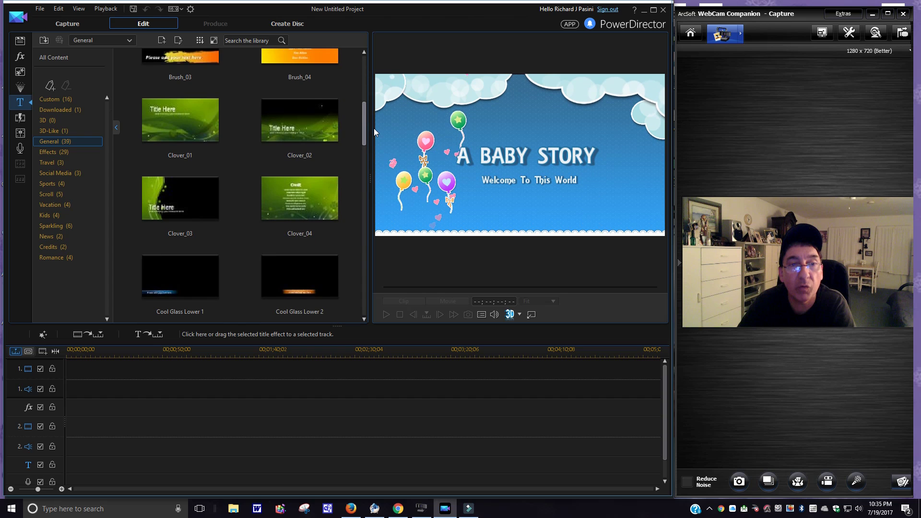
pyautogui.doubleClick(300, 194)
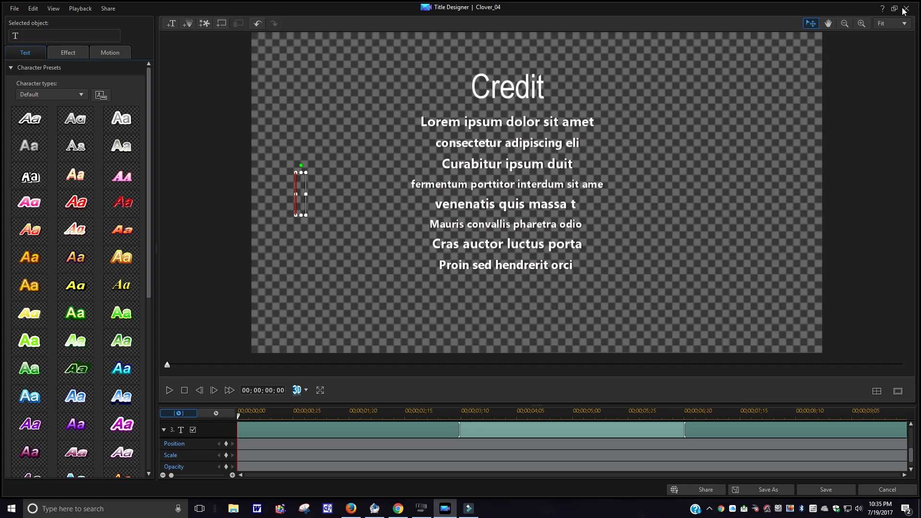
pyautogui.click(907, 11)
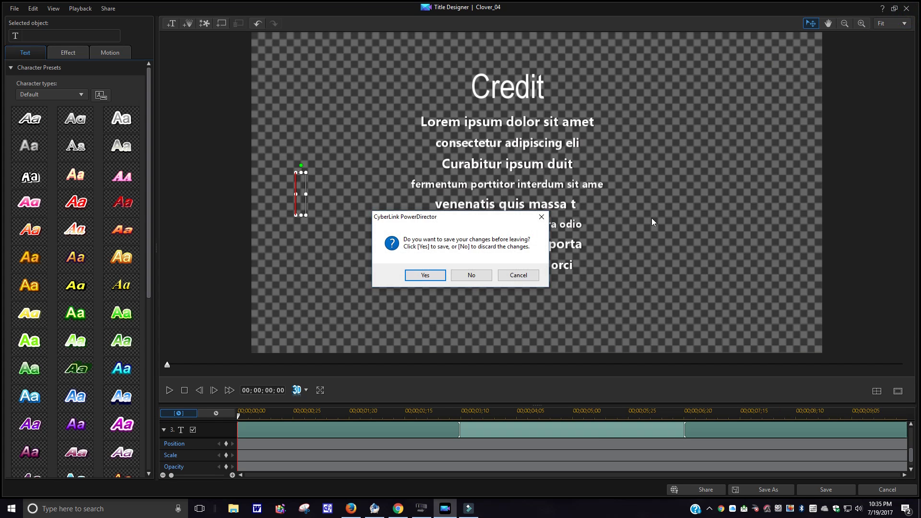
pyautogui.click(476, 281)
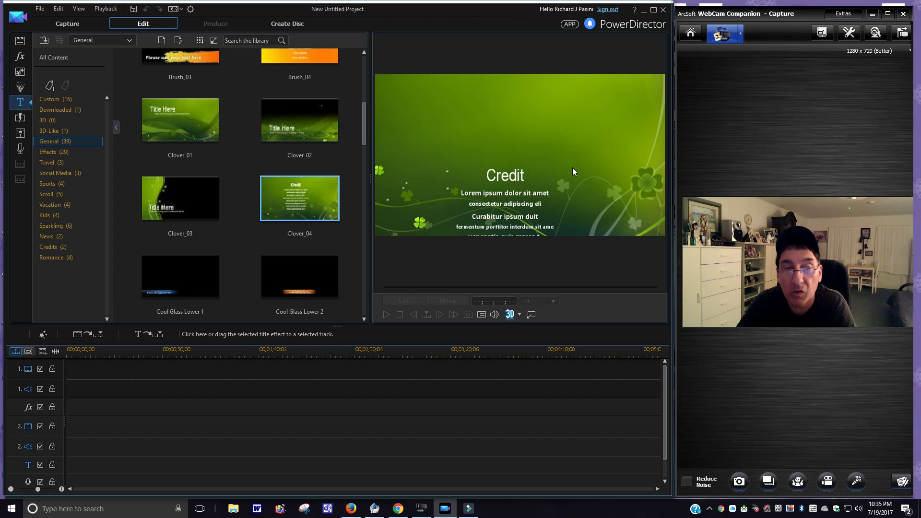
# Preview the Clover_01 and Baby_03 templates among the General titles.
pyautogui.click(184, 137)
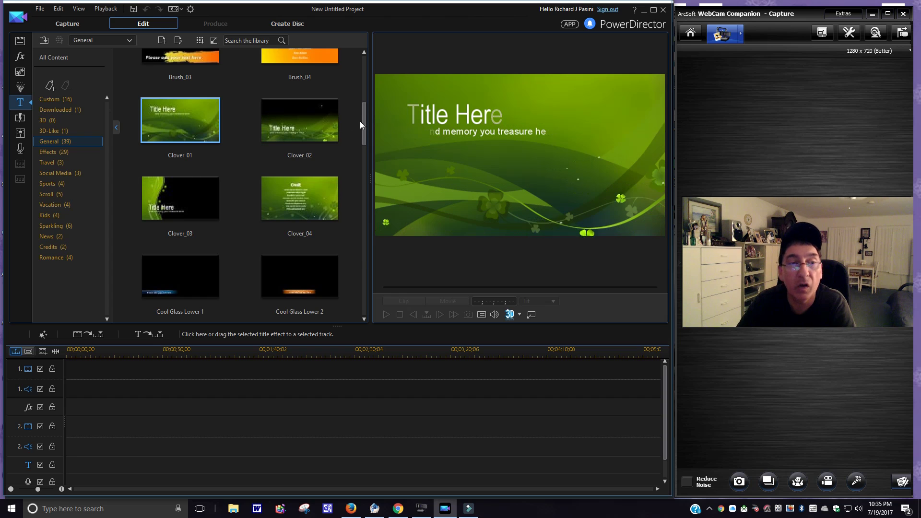
pyautogui.moveTo(362, 125); pyautogui.dragTo(358, 68)
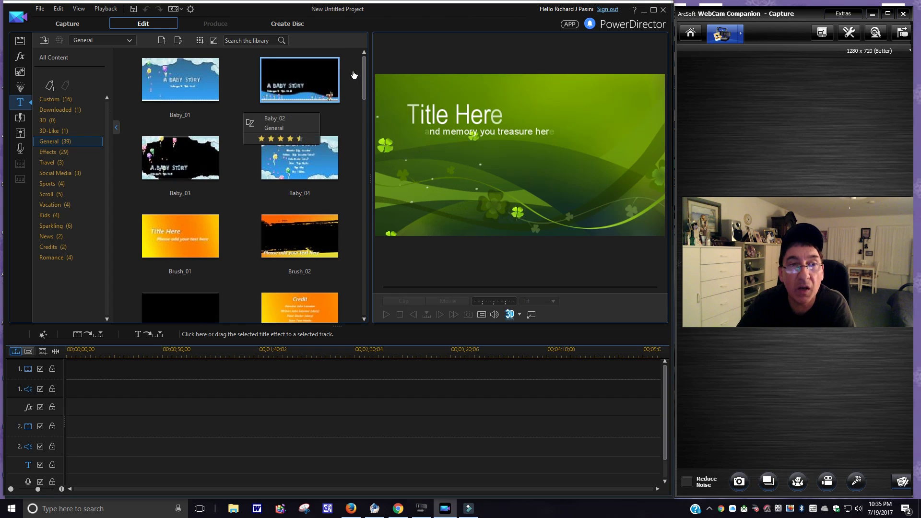
pyautogui.click(170, 164)
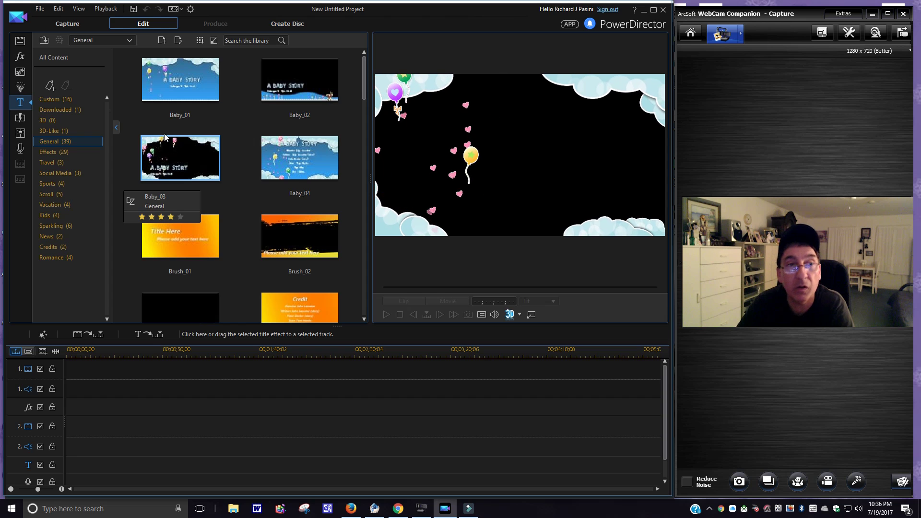
# Look through the 3D-Like, 3D and Downloaded title categories.
pyautogui.click(44, 135)
pyautogui.click(43, 124)
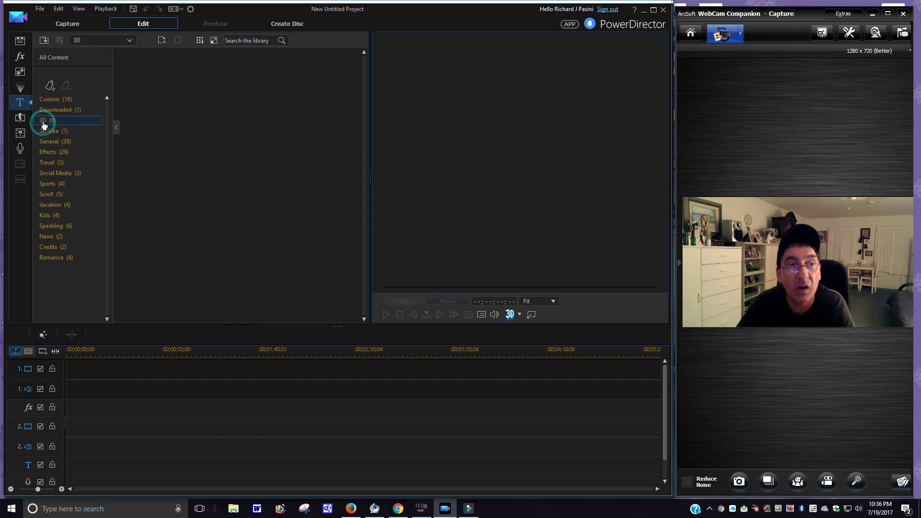
pyautogui.click(54, 112)
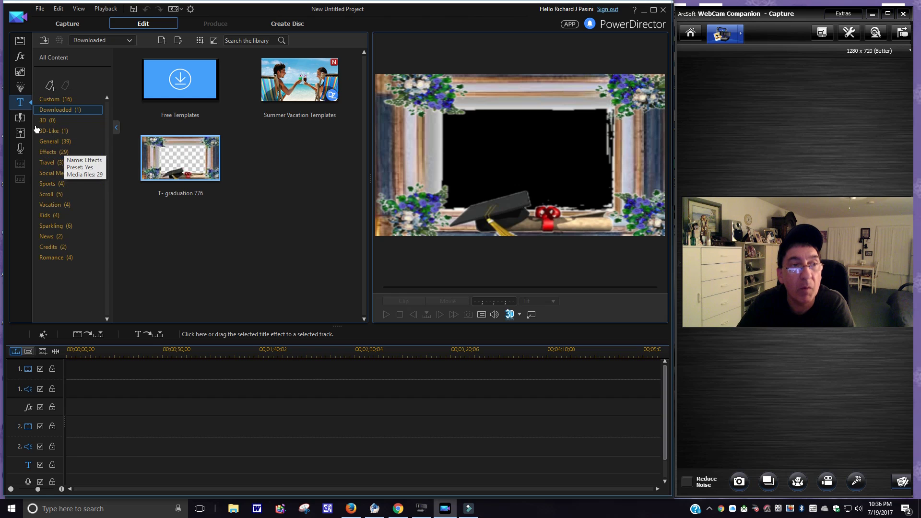
# View the 12_Sea effect from the General particle effects in the Particle Designer and close the designer.
pyautogui.click(20, 90)
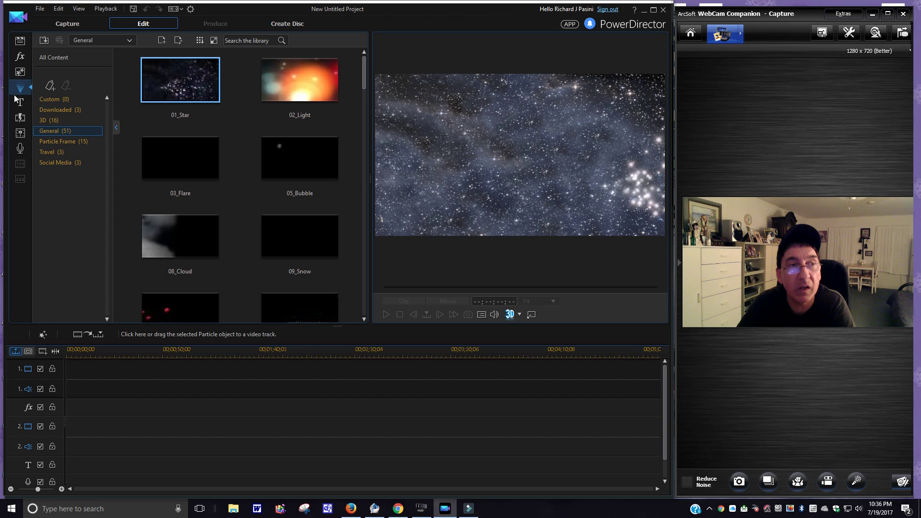
pyautogui.moveTo(363, 77); pyautogui.dragTo(368, 108)
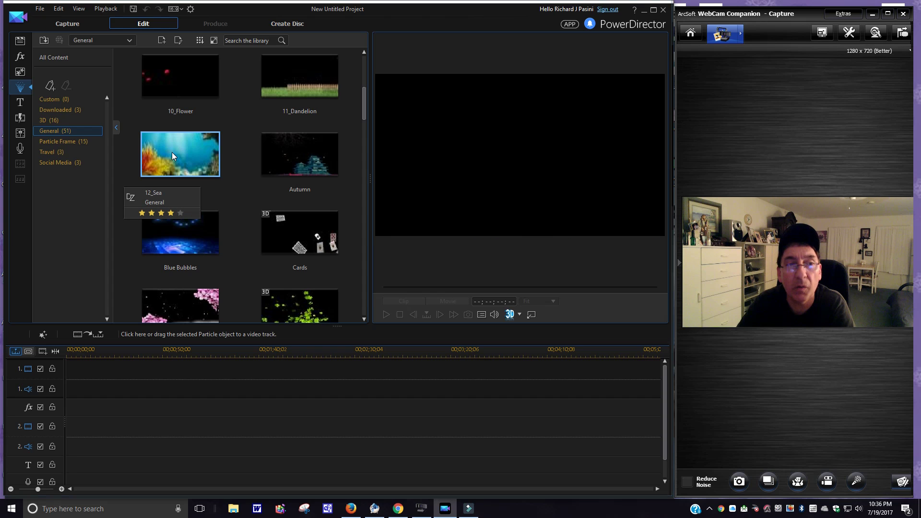
pyautogui.doubleClick(172, 154)
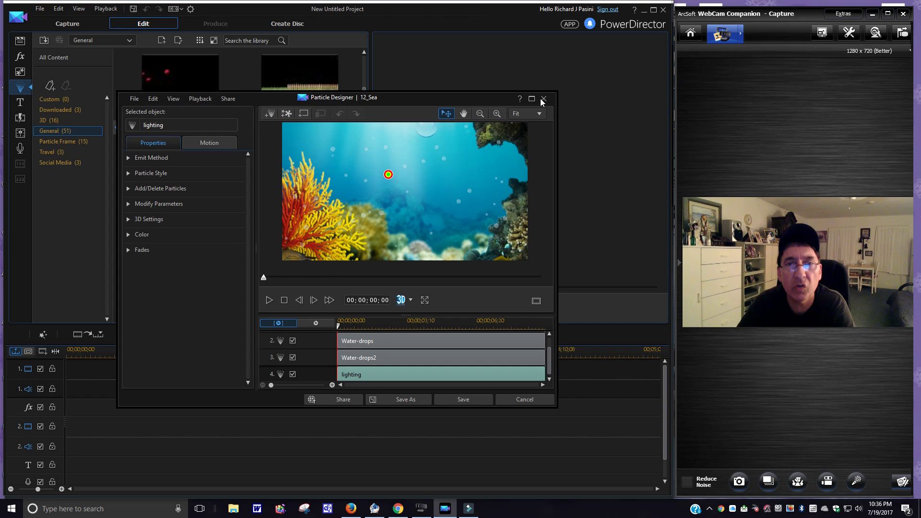
pyautogui.click(544, 99)
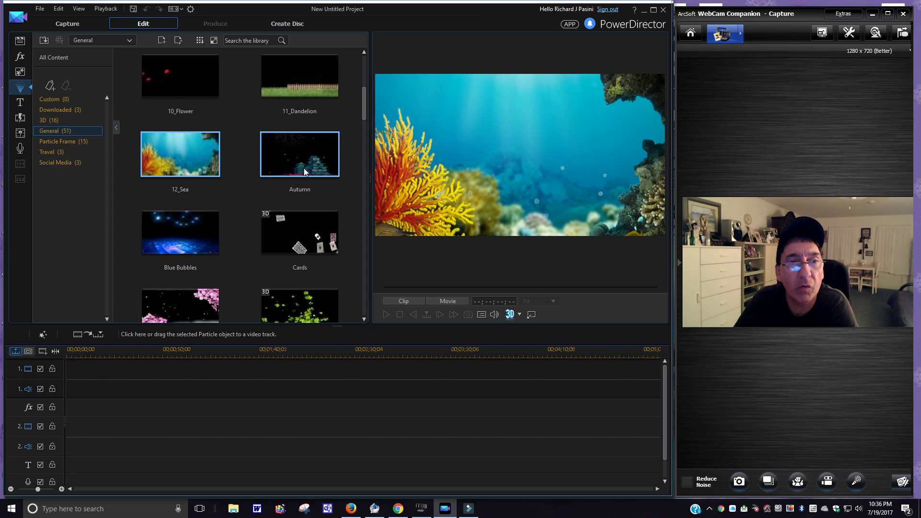
# View the Autumn particle effect in the Particle Designer, close it, and preview the Cards effect.
pyautogui.click(308, 157)
pyautogui.doubleClick(308, 157)
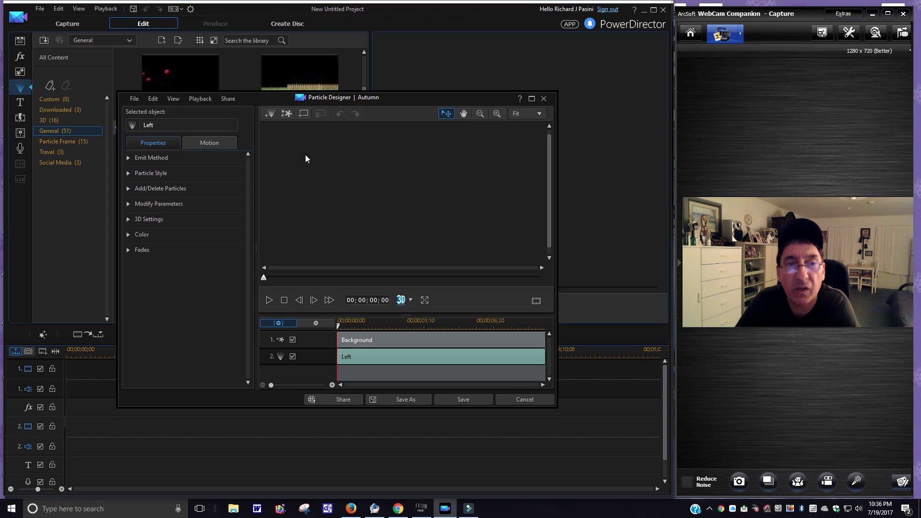
pyautogui.click(544, 98)
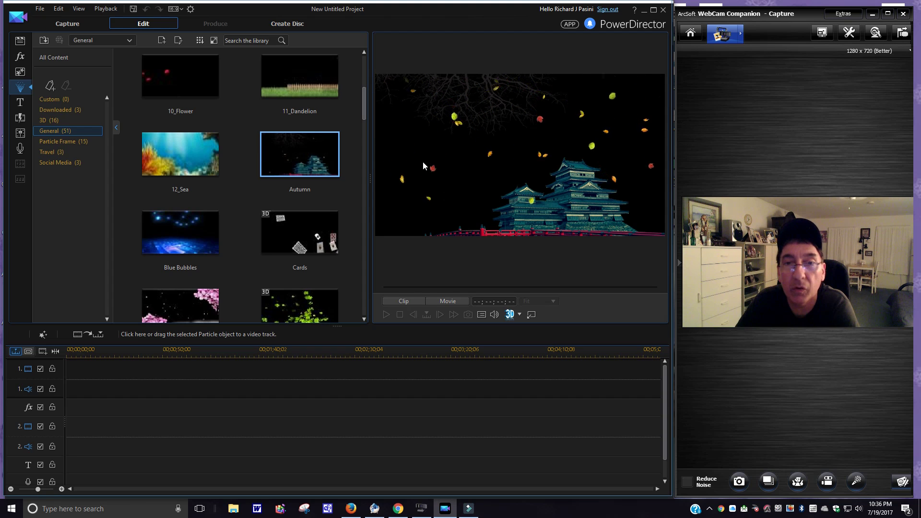
pyautogui.click(324, 230)
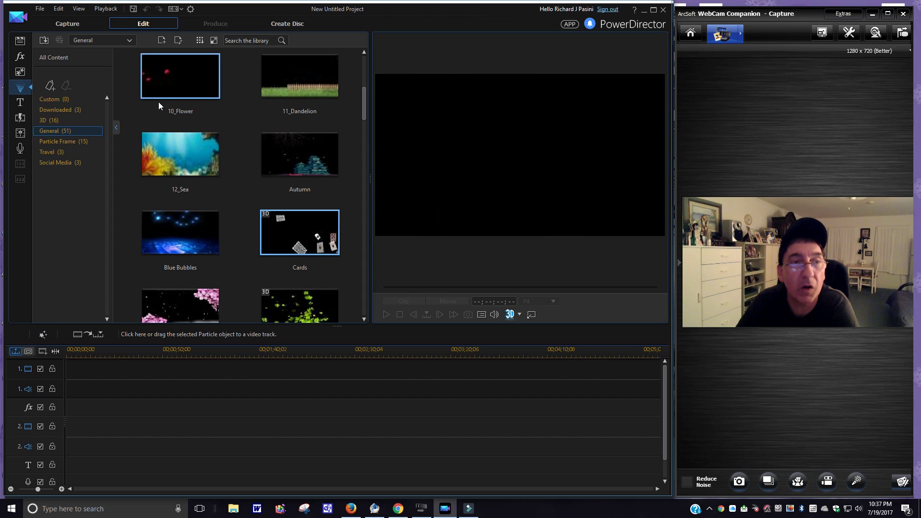
# Browse the Particle Frame effects and preview the Movie Still frame.
pyautogui.click(69, 143)
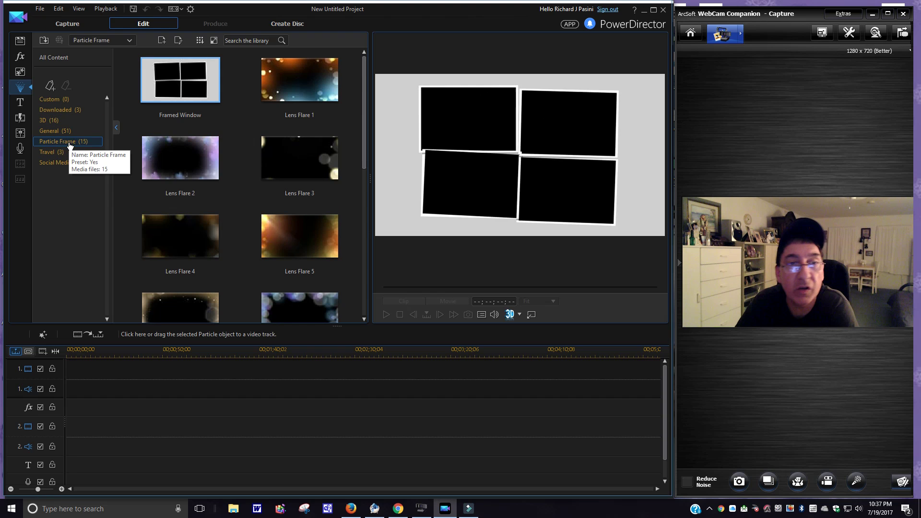
pyautogui.moveTo(364, 117); pyautogui.dragTo(358, 217)
pyautogui.click(180, 178)
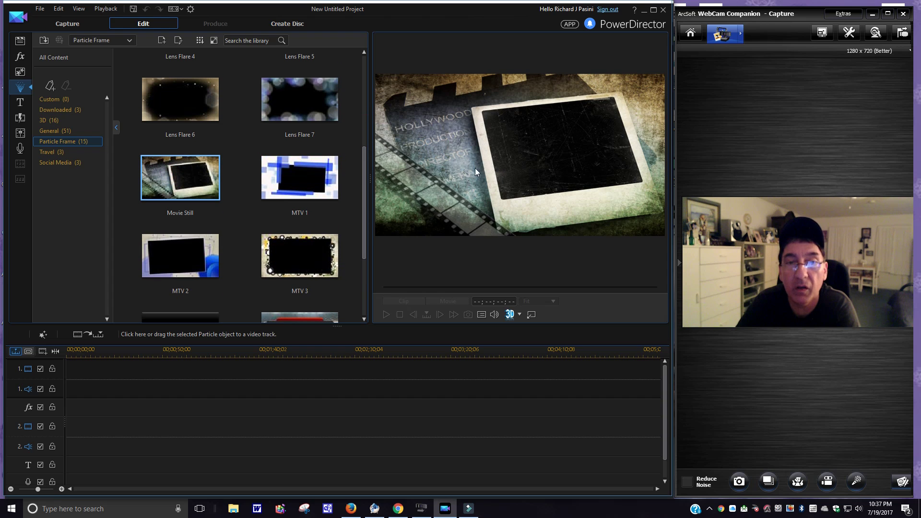
pyautogui.moveTo(365, 190); pyautogui.dragTo(359, 119)
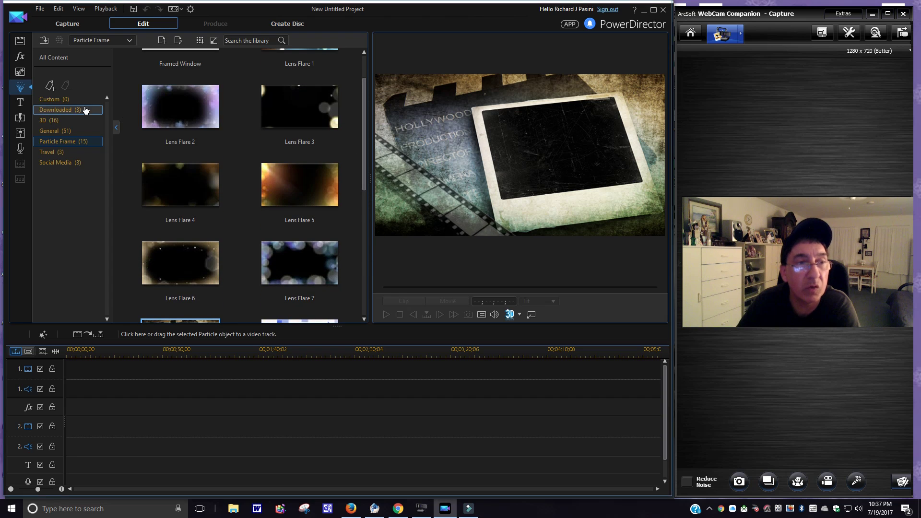
# Add the custom Reseller News PiP object to the start of video track 1.
pyautogui.click(20, 75)
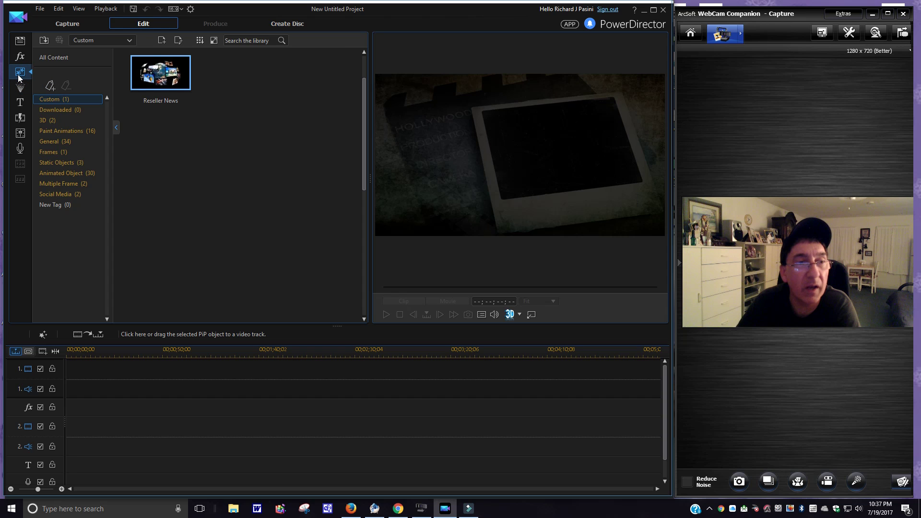
pyautogui.click(159, 71)
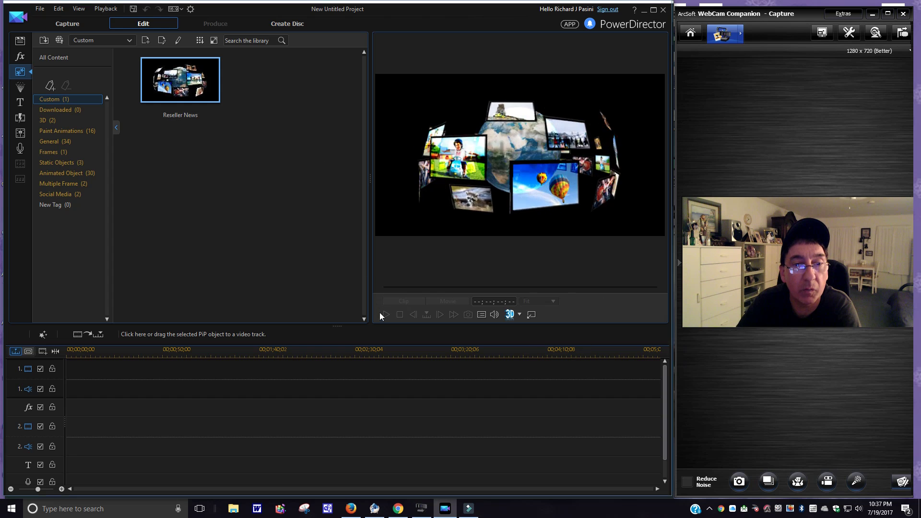
pyautogui.moveTo(198, 83); pyautogui.dragTo(72, 369)
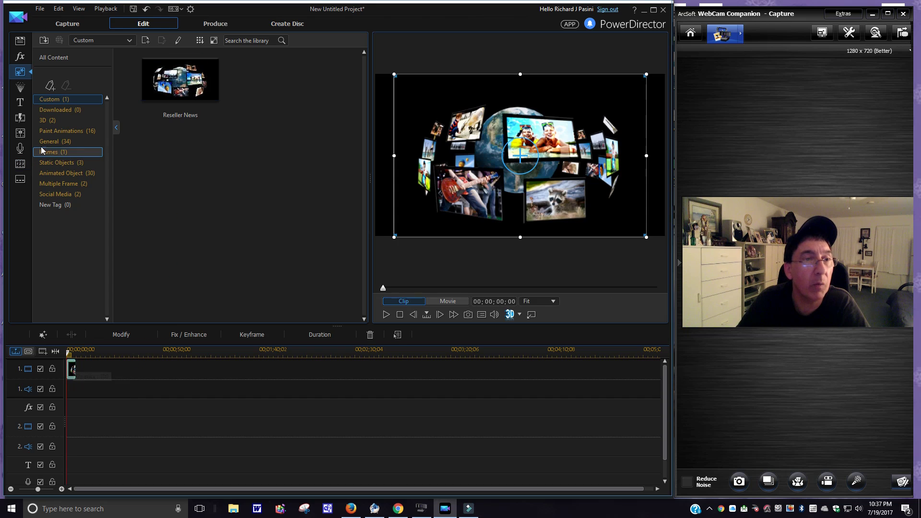
# Add Jingle intro.M4A from the media library to the start of audio track 1.
pyautogui.click(19, 42)
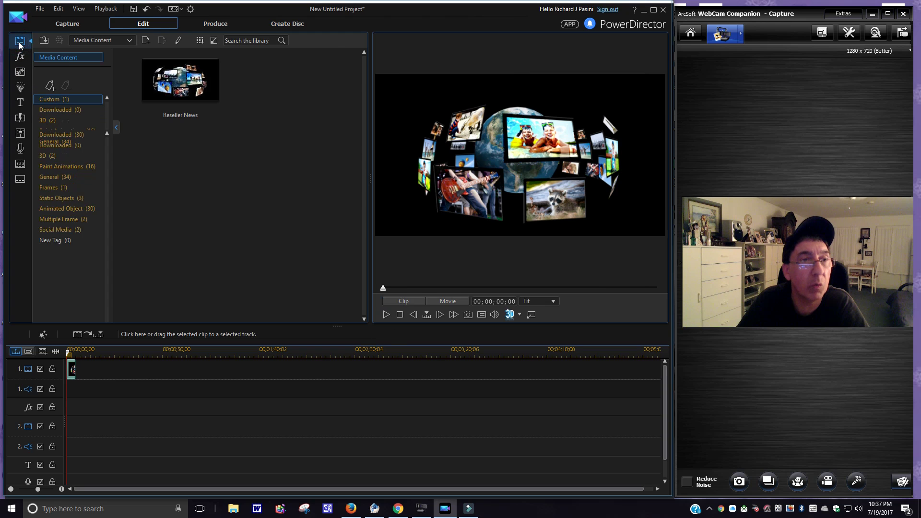
pyautogui.moveTo(365, 122); pyautogui.dragTo(364, 208)
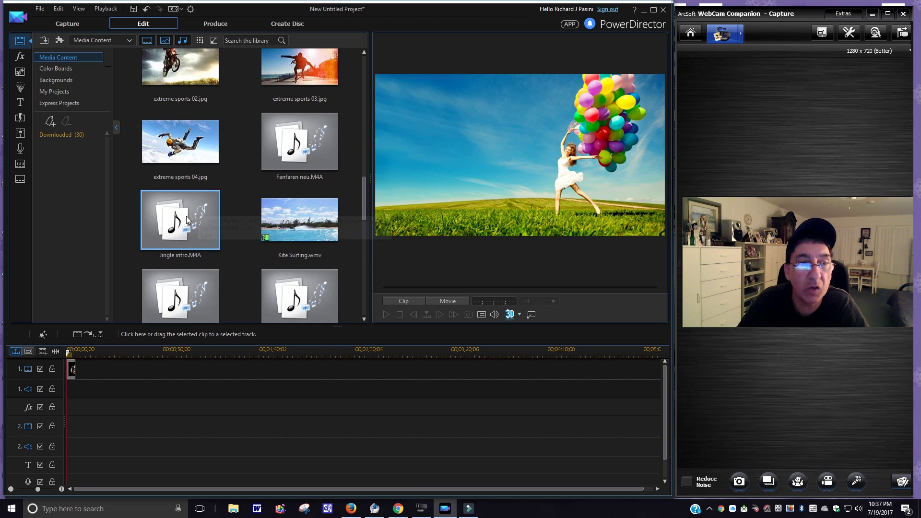
pyautogui.moveTo(181, 217); pyautogui.dragTo(207, 346)
pyautogui.moveTo(109, 407); pyautogui.dragTo(63, 395)
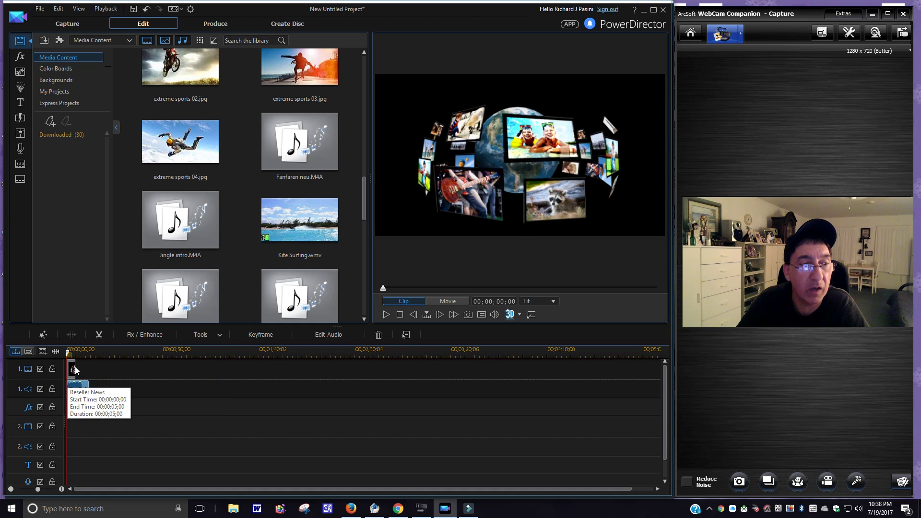
# Extend the Reseller News clip on video track 1 to the end of the jingle and play the movie.
pyautogui.click(74, 366)
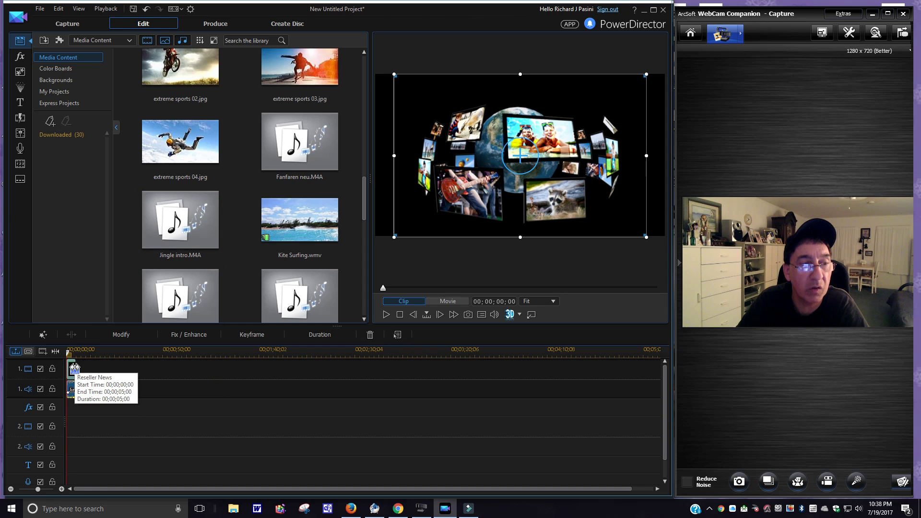
pyautogui.moveTo(76, 369); pyautogui.dragTo(89, 369)
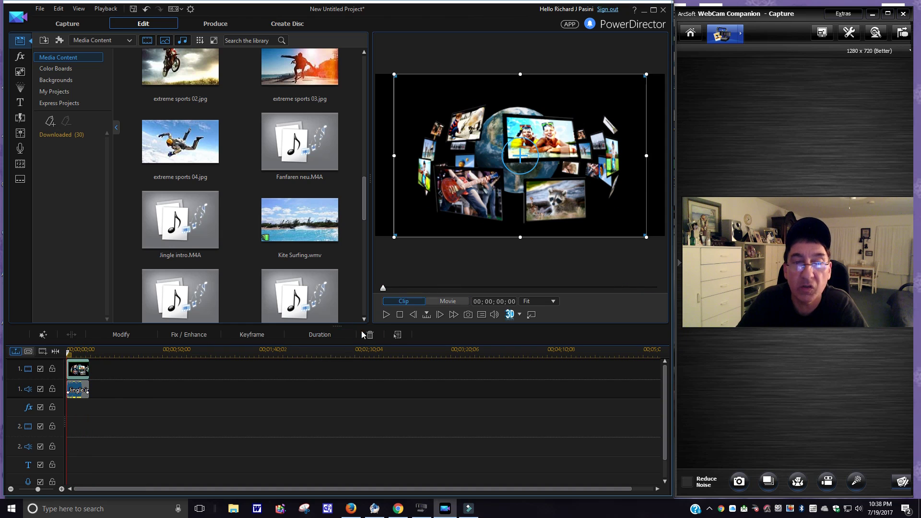
pyautogui.click(385, 314)
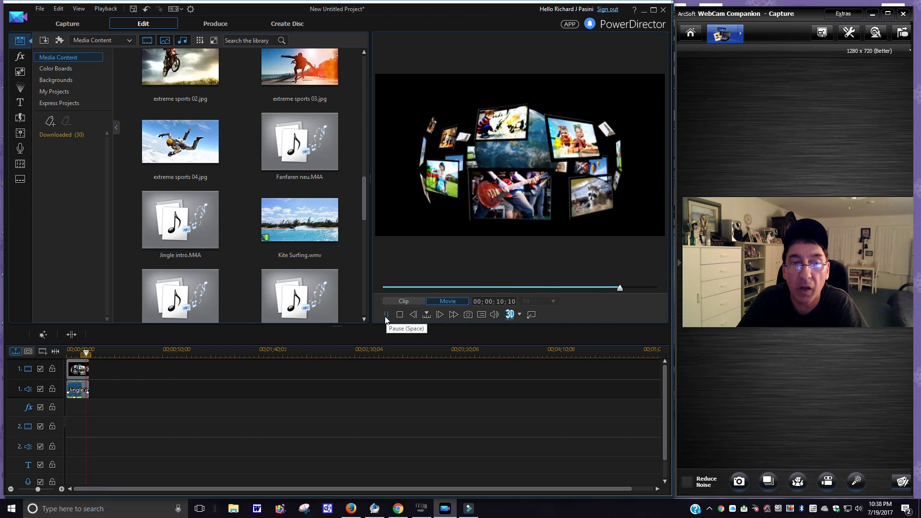
pyautogui.click(386, 316)
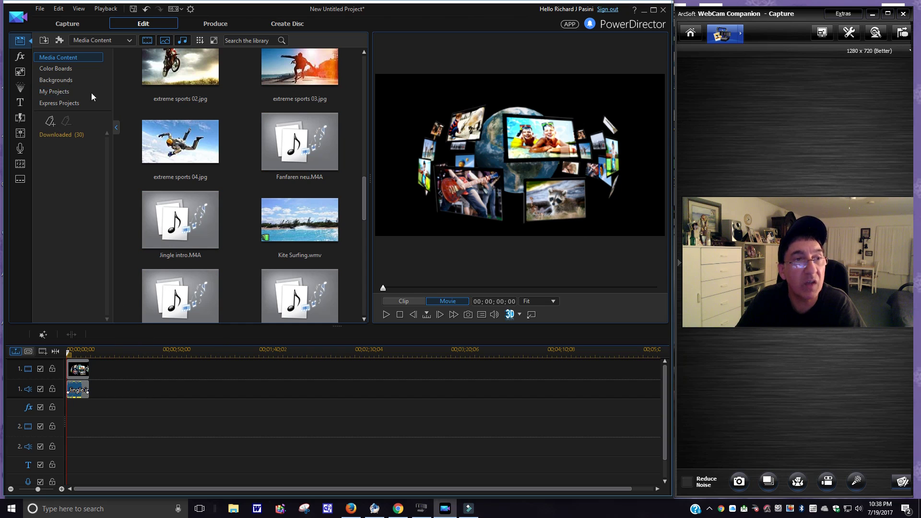
# Save the project in Documents under the name Reseller News Intro2.
pyautogui.click(39, 9)
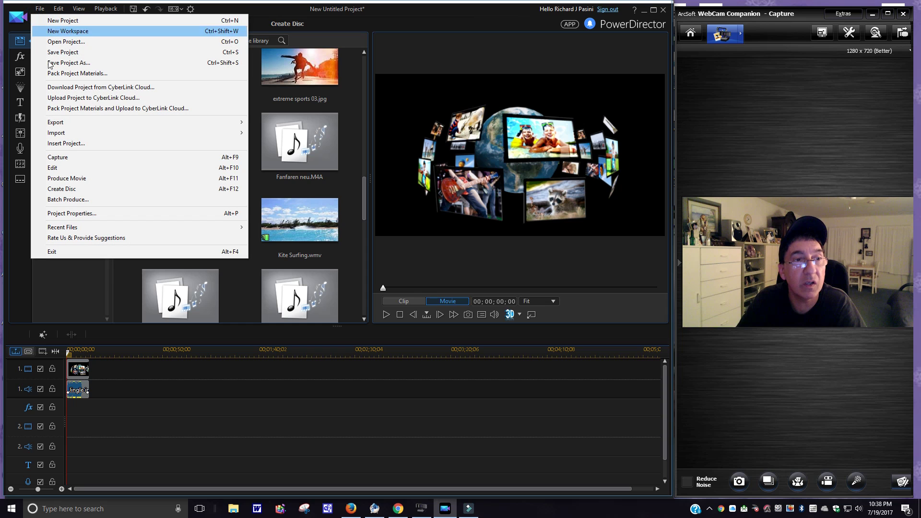
pyautogui.click(72, 63)
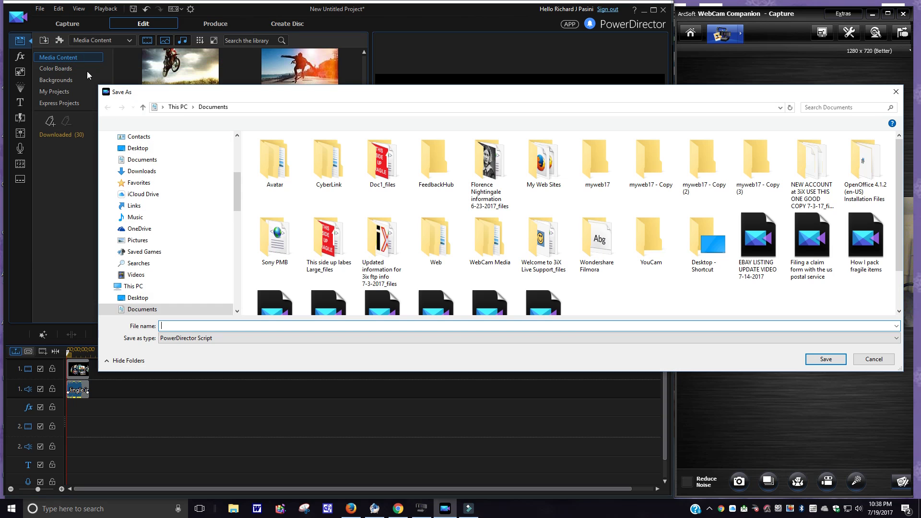
pyautogui.click(175, 326)
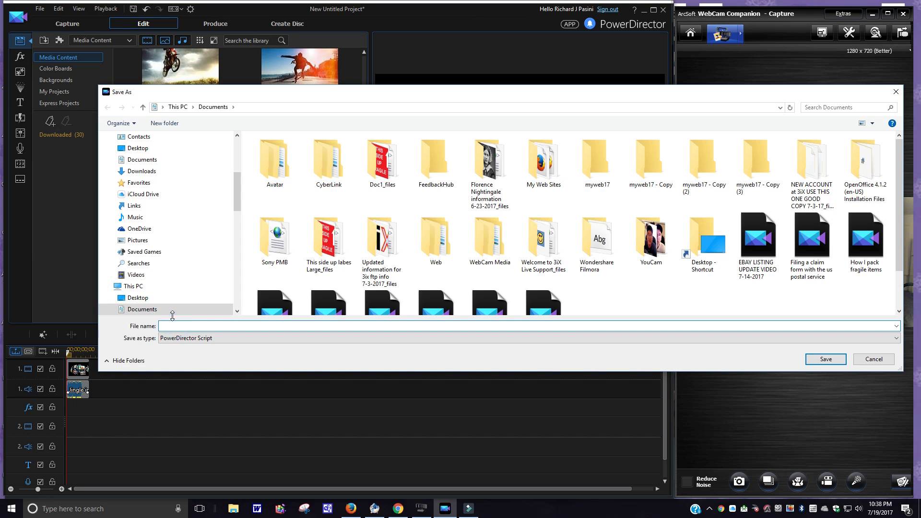
pyautogui.write('Res')
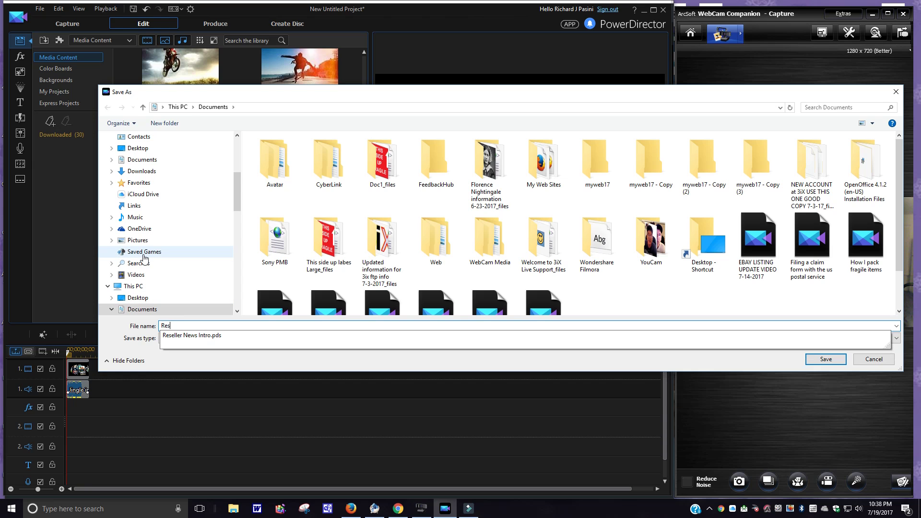
pyautogui.write('eller New')
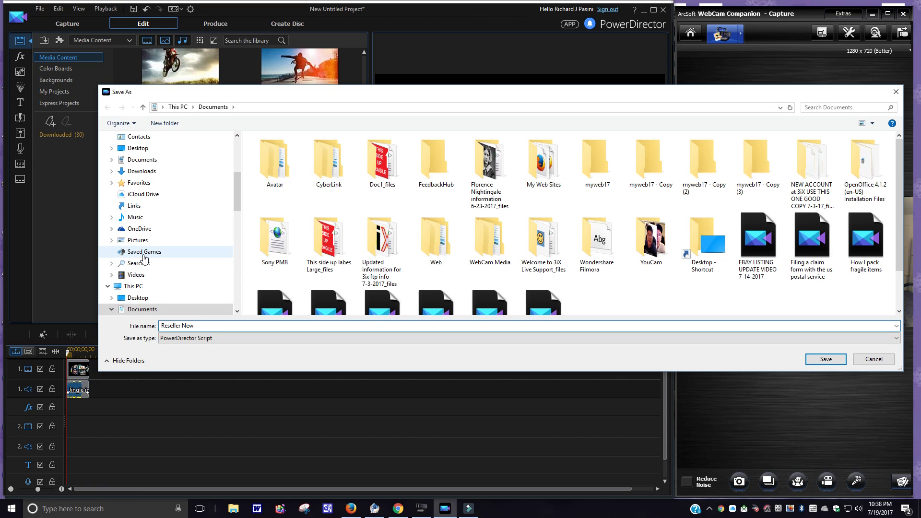
pyautogui.write('s ')
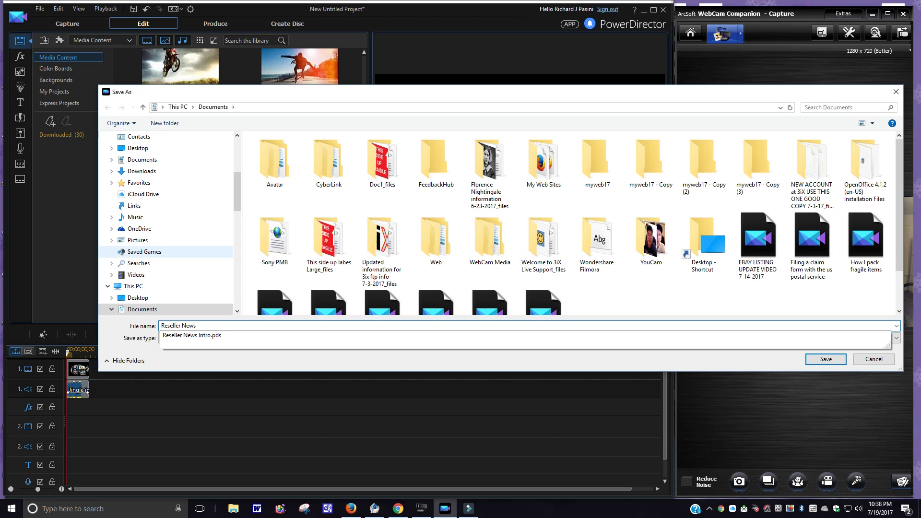
pyautogui.write('Intro2')
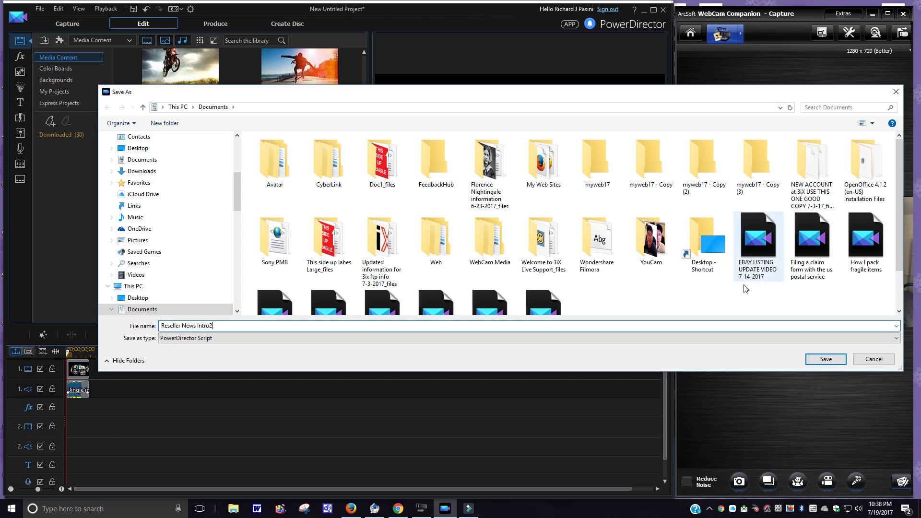
pyautogui.click(832, 363)
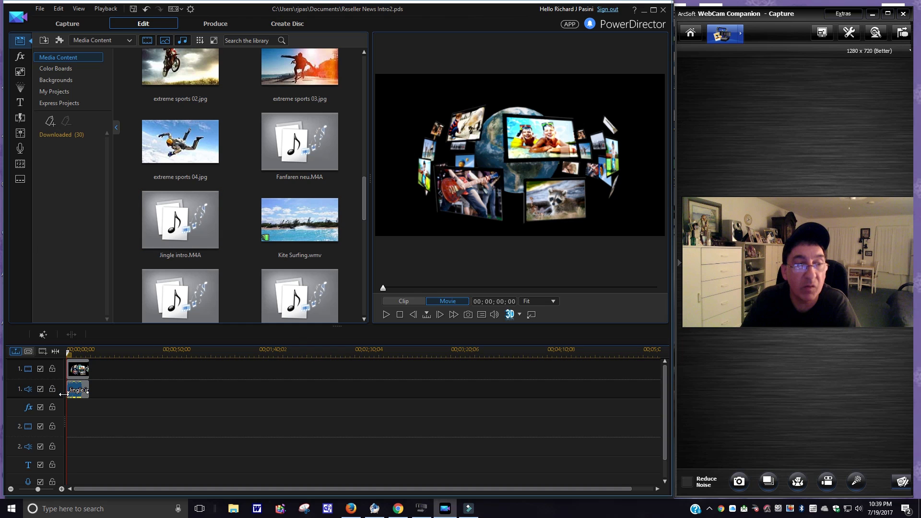
# Try to lengthen the jingle clip on audio track 1, then view it in Trim Audio and cancel.
pyautogui.click(89, 391)
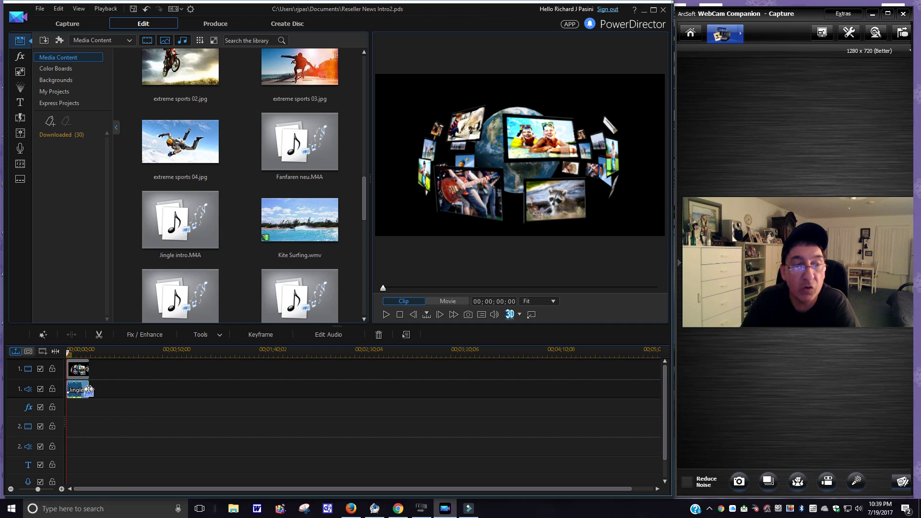
pyautogui.click(88, 389)
pyautogui.moveTo(123, 389)
pyautogui.mouseDown()
pyautogui.moveTo(235, 384)
pyautogui.moveTo(126, 394)
pyautogui.mouseUp()
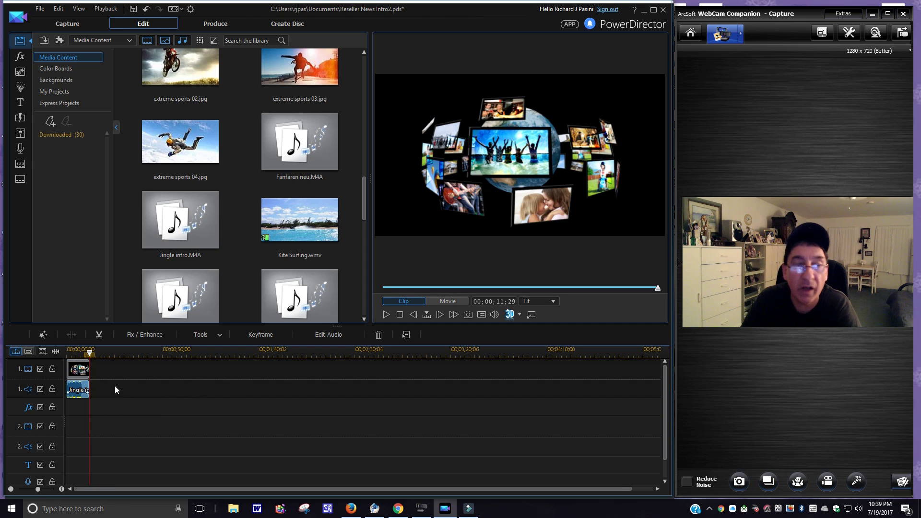
pyautogui.moveTo(89, 351); pyautogui.dragTo(59, 359)
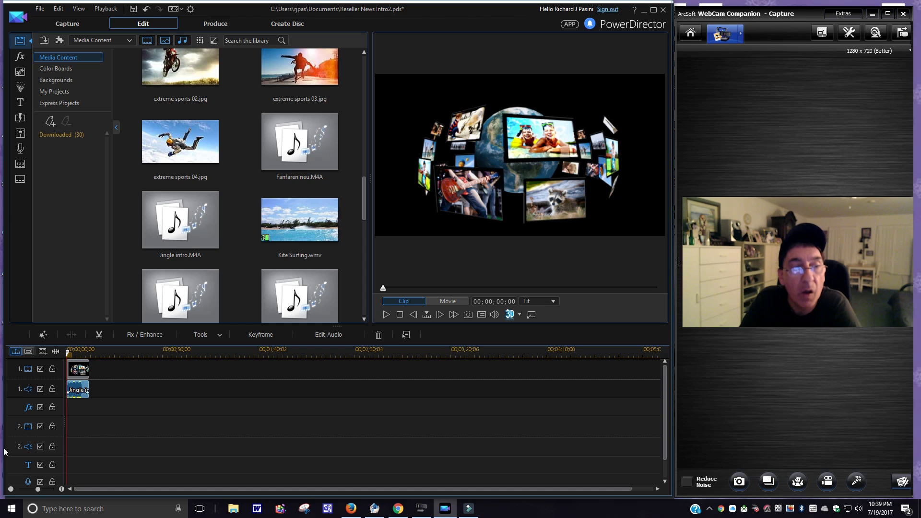
pyautogui.doubleClick(77, 391)
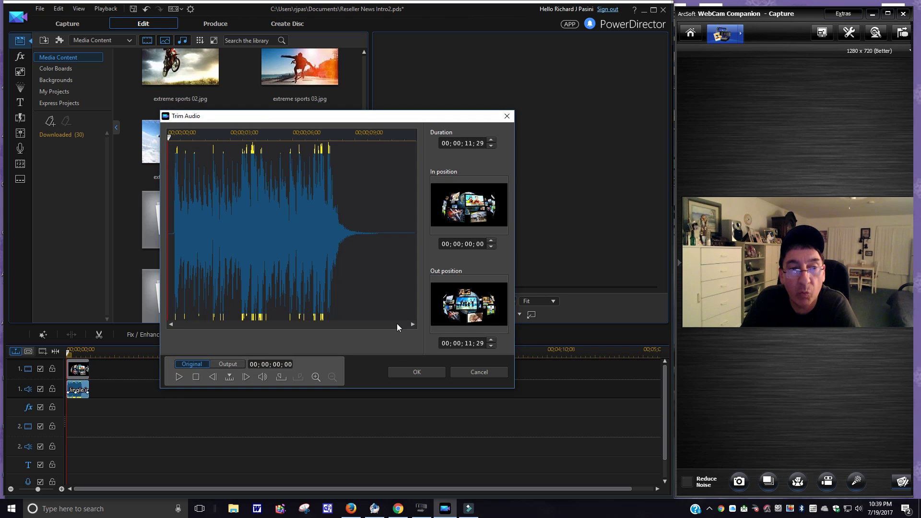
pyautogui.click(479, 372)
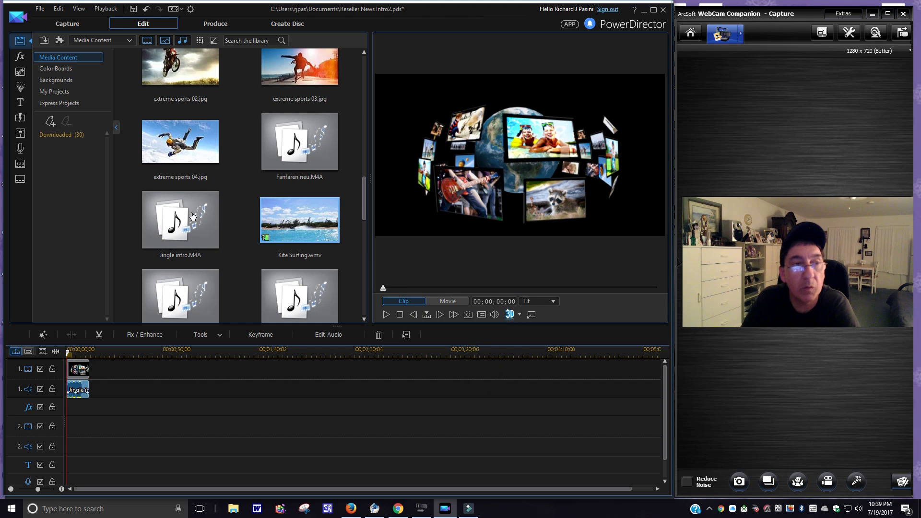
# Look through the voice-over recording, chapter, subtitle, audio mixing and effect rooms.
pyautogui.click(21, 151)
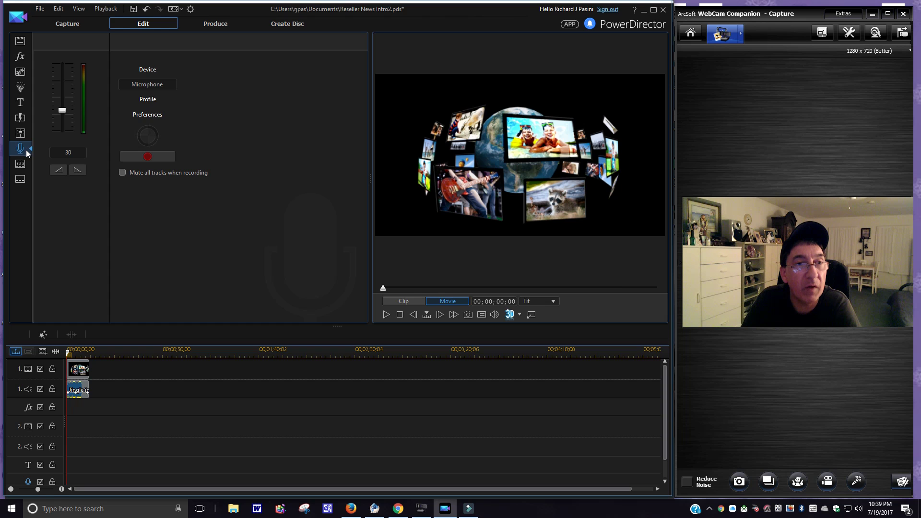
pyautogui.click(22, 164)
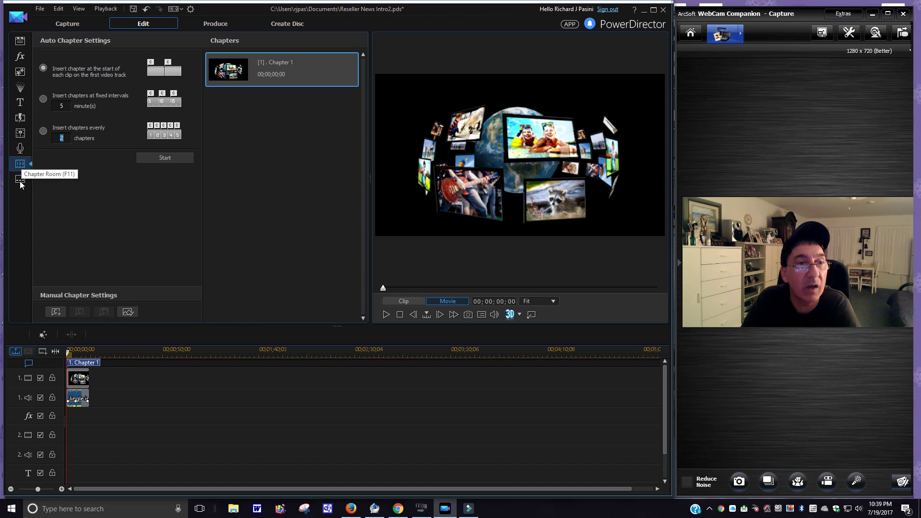
pyautogui.click(21, 180)
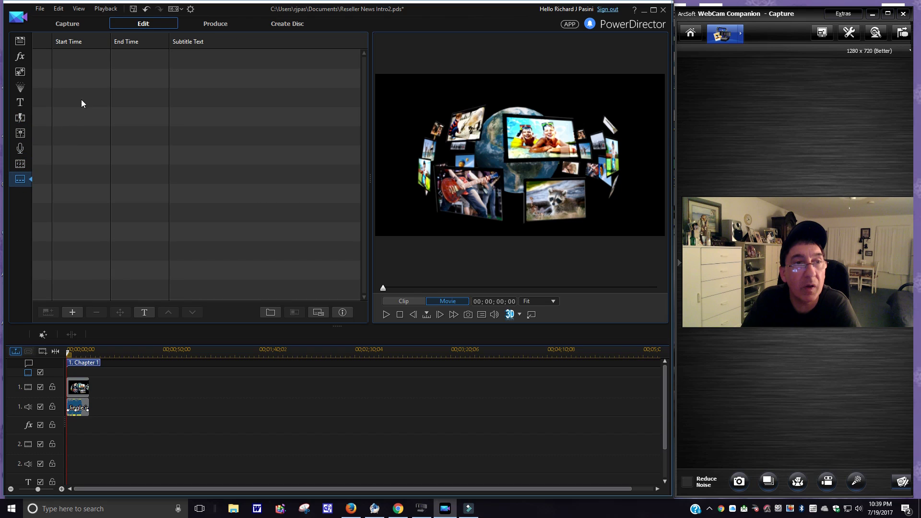
pyautogui.click(20, 134)
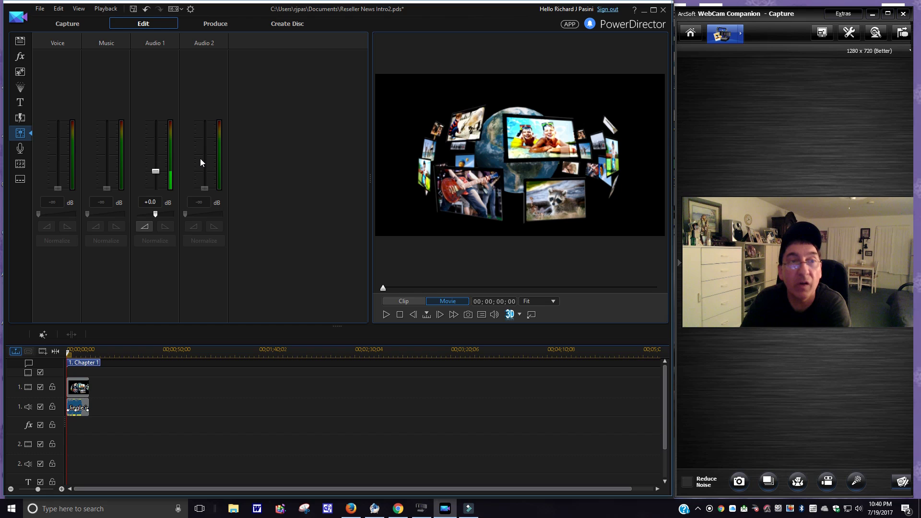
pyautogui.click(20, 57)
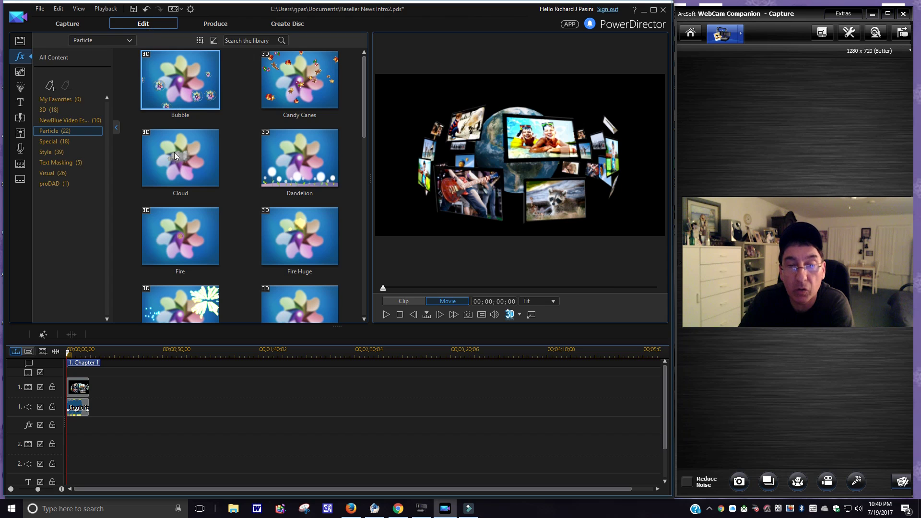
# Switch to Filmora and browse its Tender & Sentimental and Folk music.
pyautogui.click(472, 510)
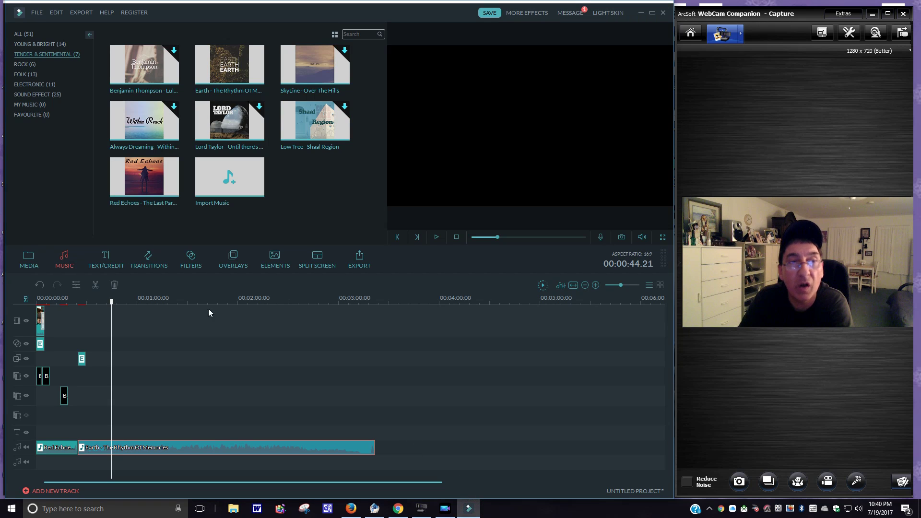
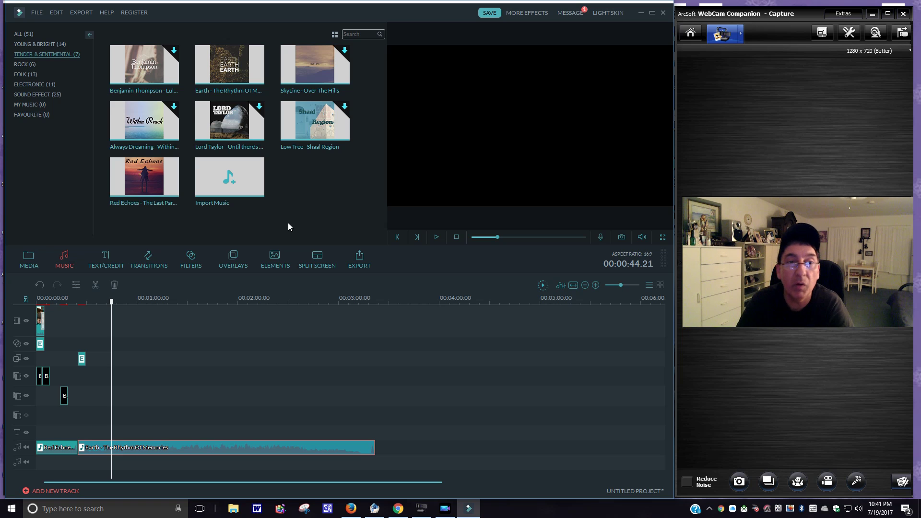
pyautogui.doubleClick(231, 106)
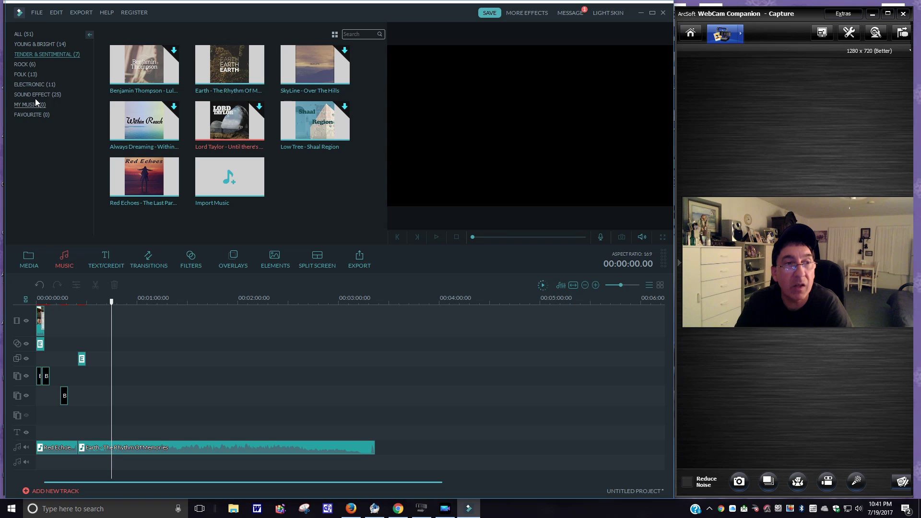
pyautogui.click(24, 76)
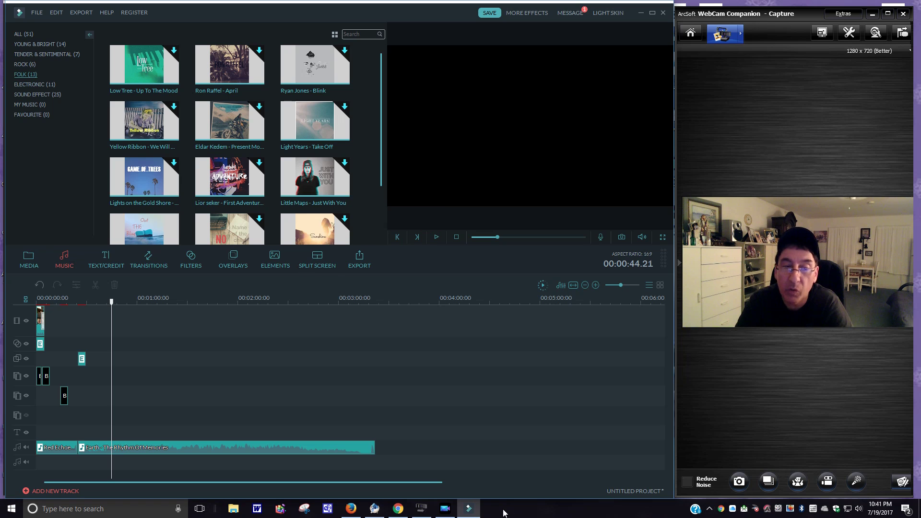
pyautogui.click(710, 509)
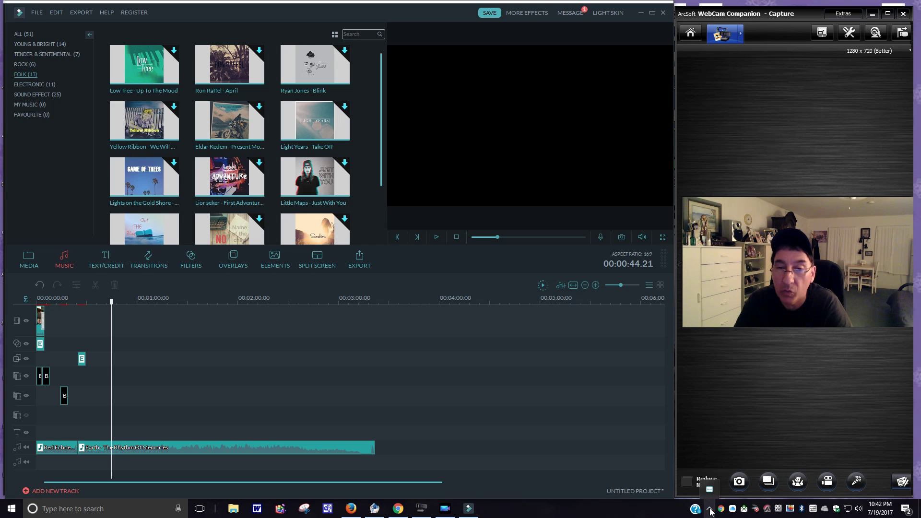
pyautogui.rightClick(711, 493)
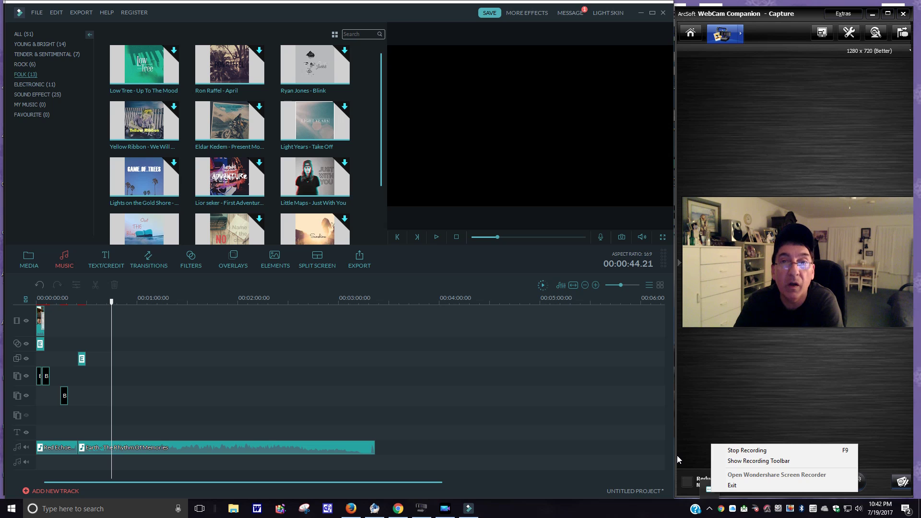
# Switch to PowerDirector and browse the Style, proDAD and My Favorites video effects.
pyautogui.click(445, 509)
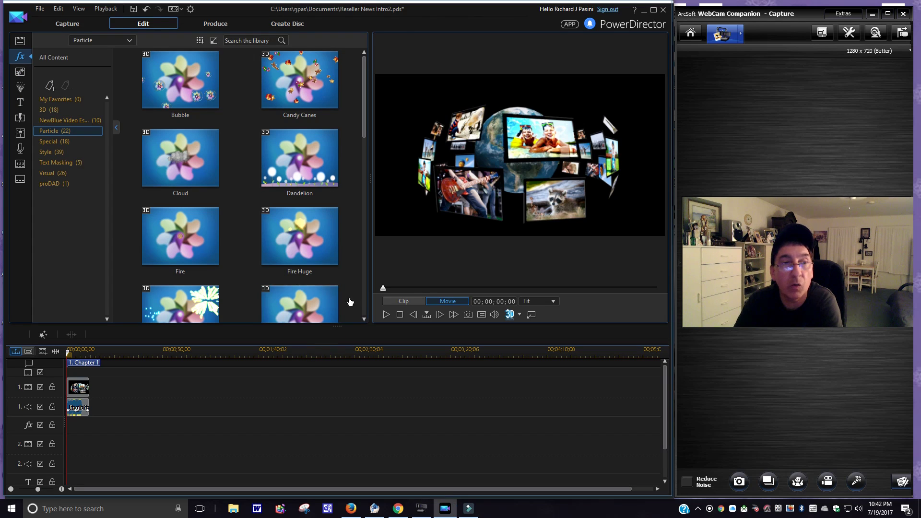
pyautogui.click(55, 153)
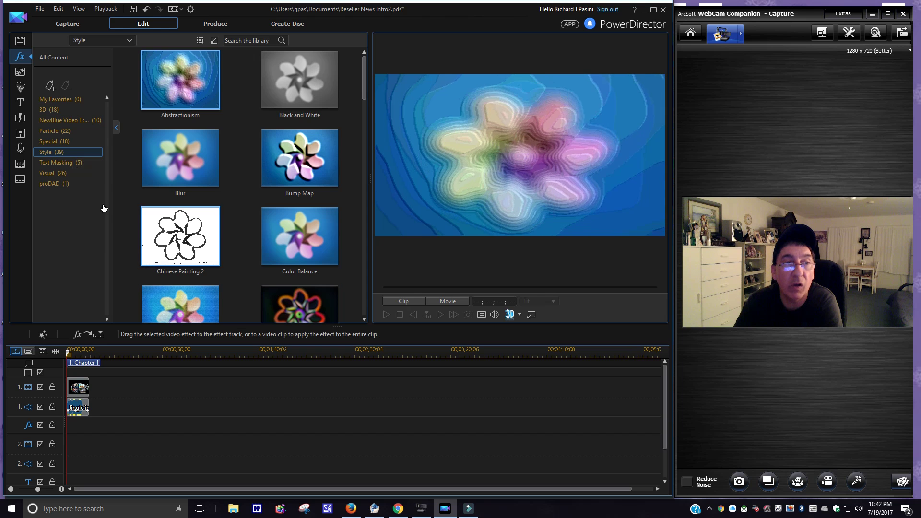
pyautogui.click(48, 184)
pyautogui.click(47, 152)
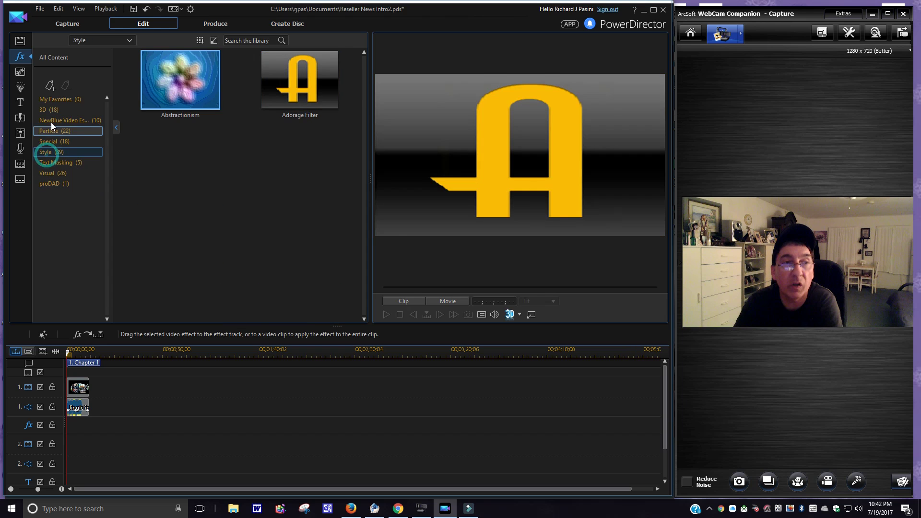
pyautogui.click(53, 98)
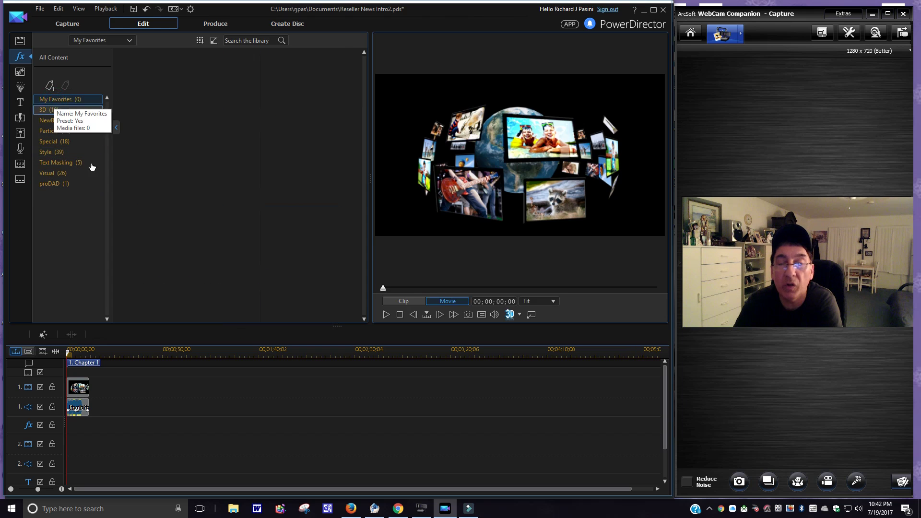